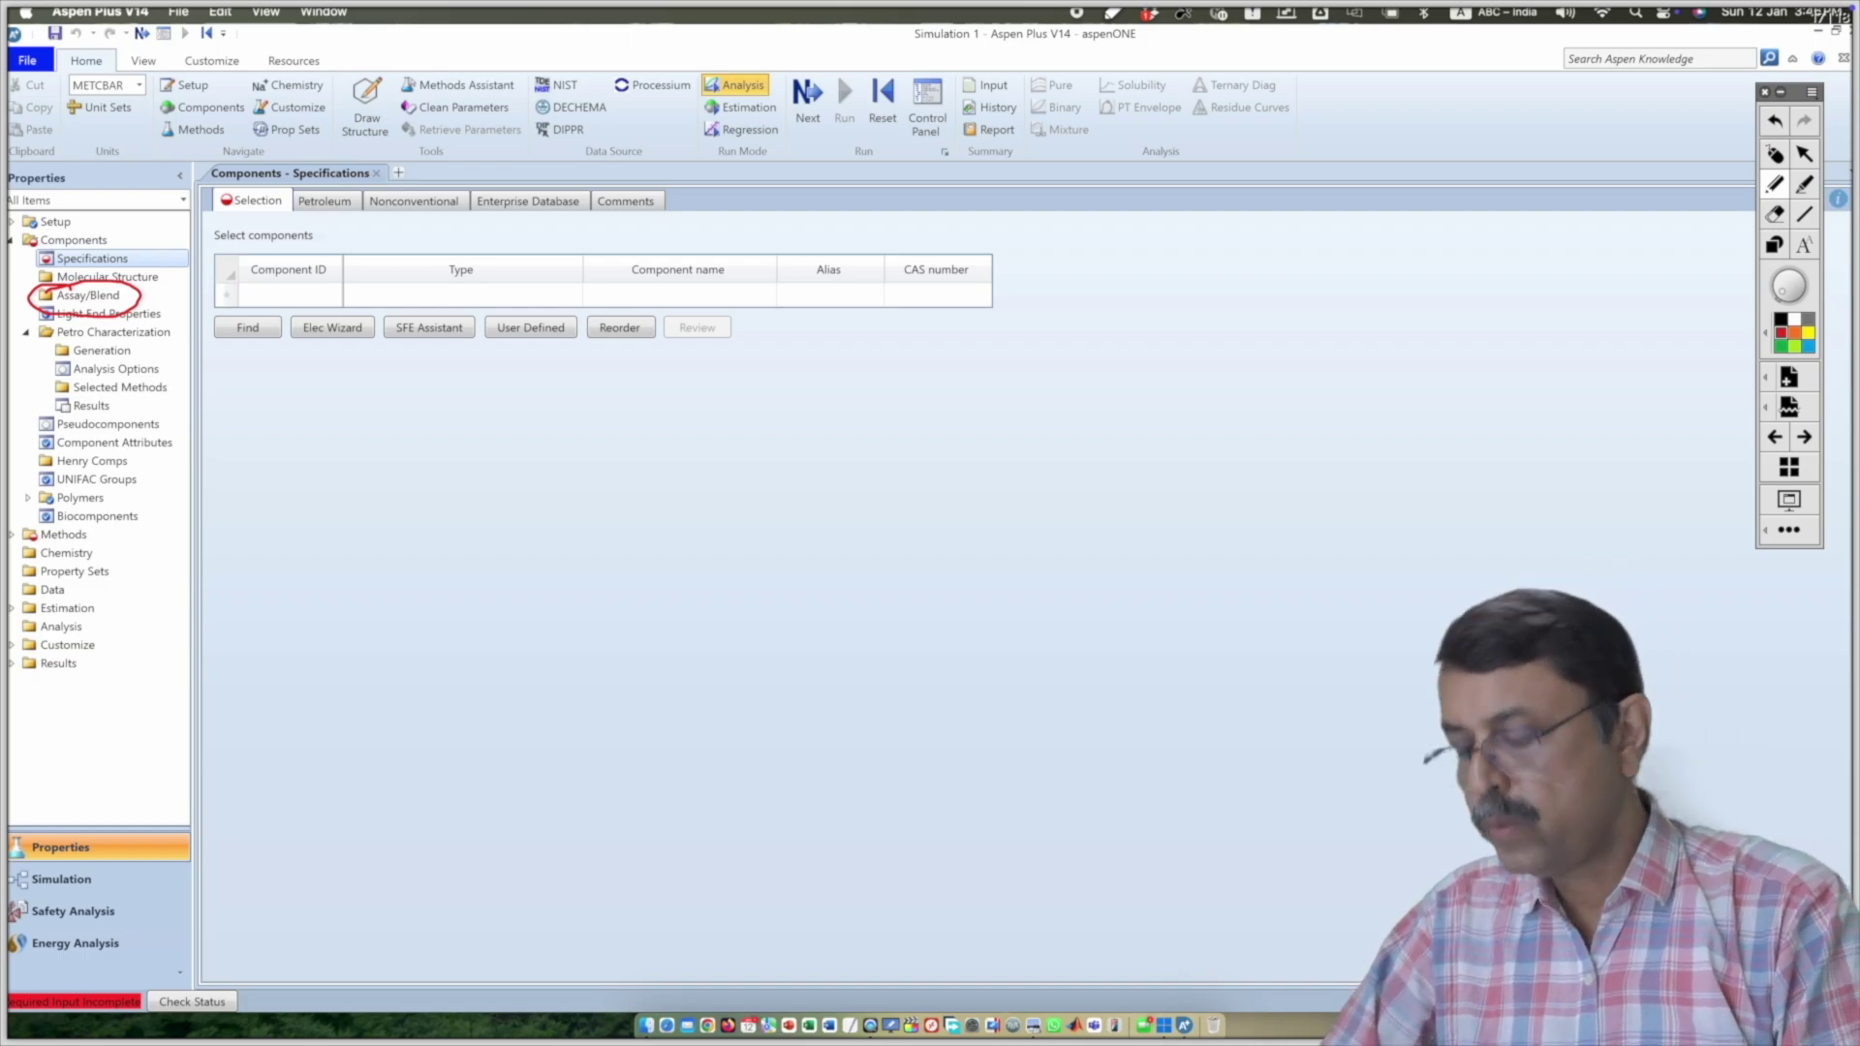
- Circle the Petro Characterization folder and its sub-items with the red pen, and clear the annotations
mouse_move(52, 324)
mouse_down()
mouse_move(30, 382)
mouse_move(146, 426)
mouse_move(136, 315)
mouse_move(39, 337)
mouse_up()
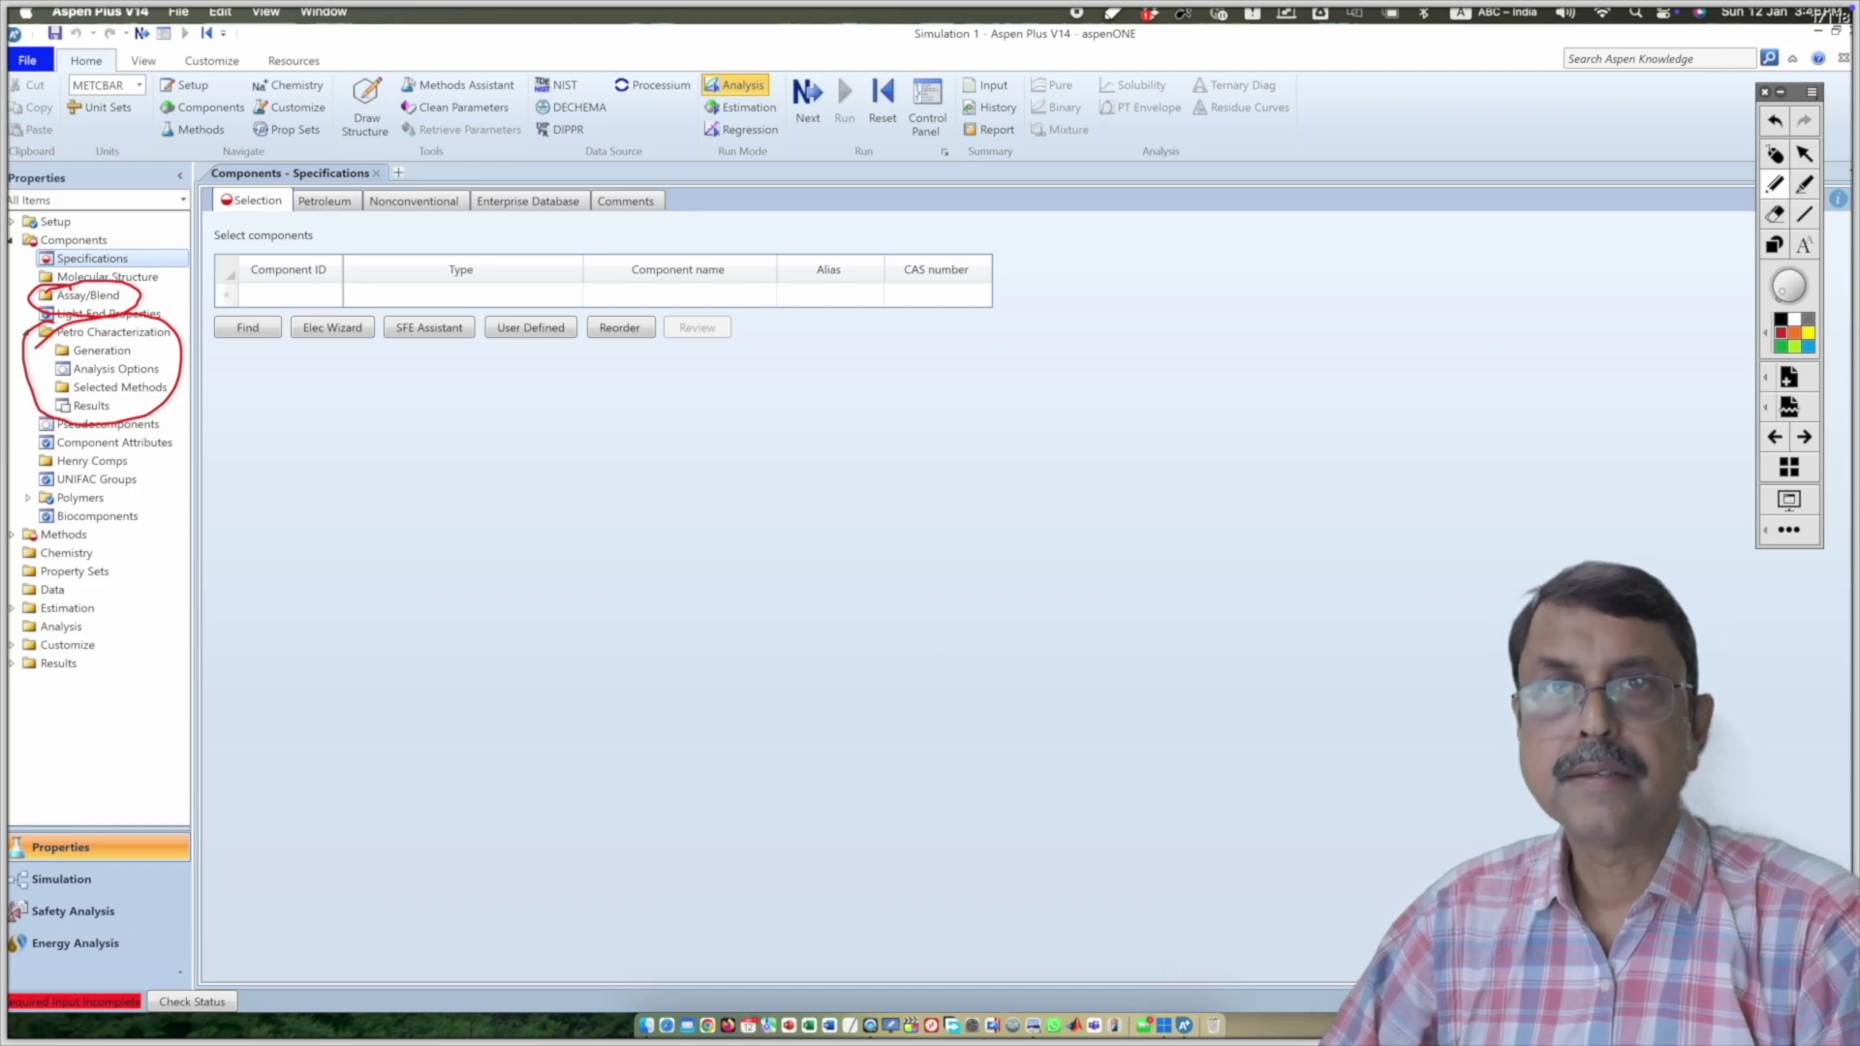
key(Escape)
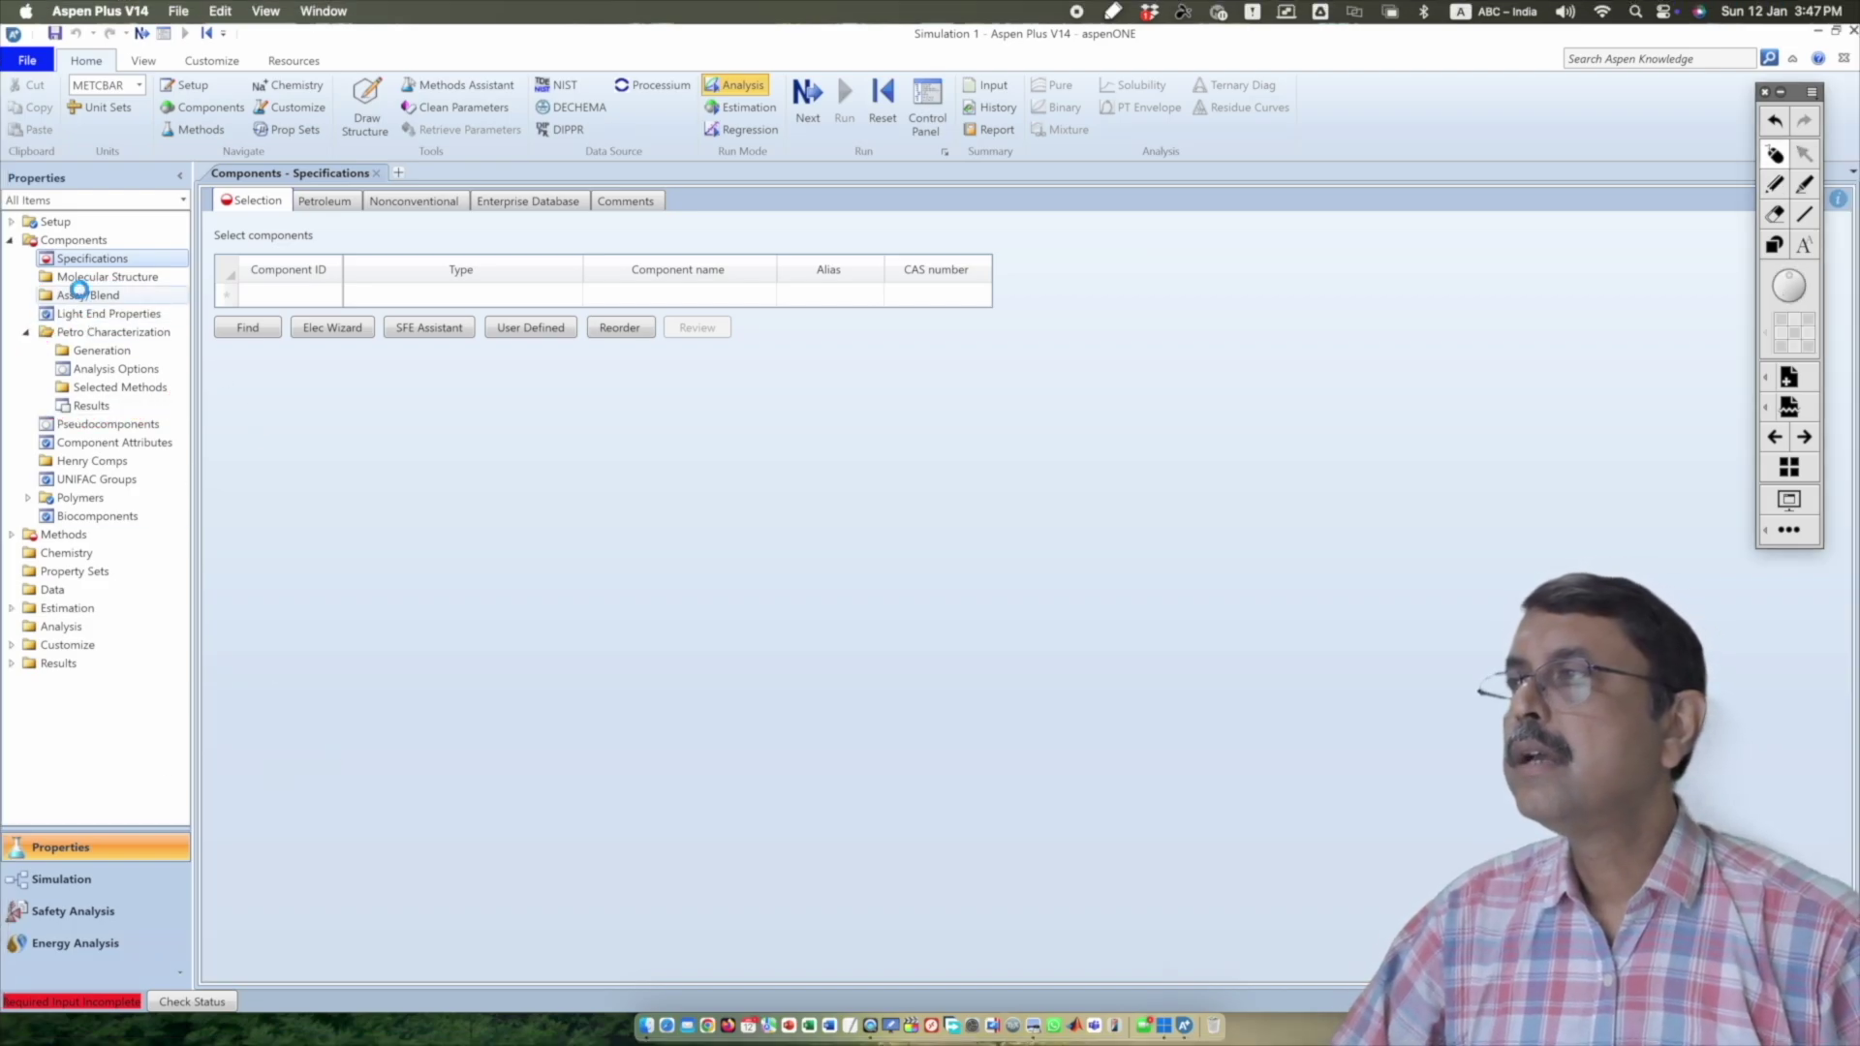
- Create a new Assay/Blend entry AB-1 of type ASSAY and list its available distillation curve types
click(85, 295)
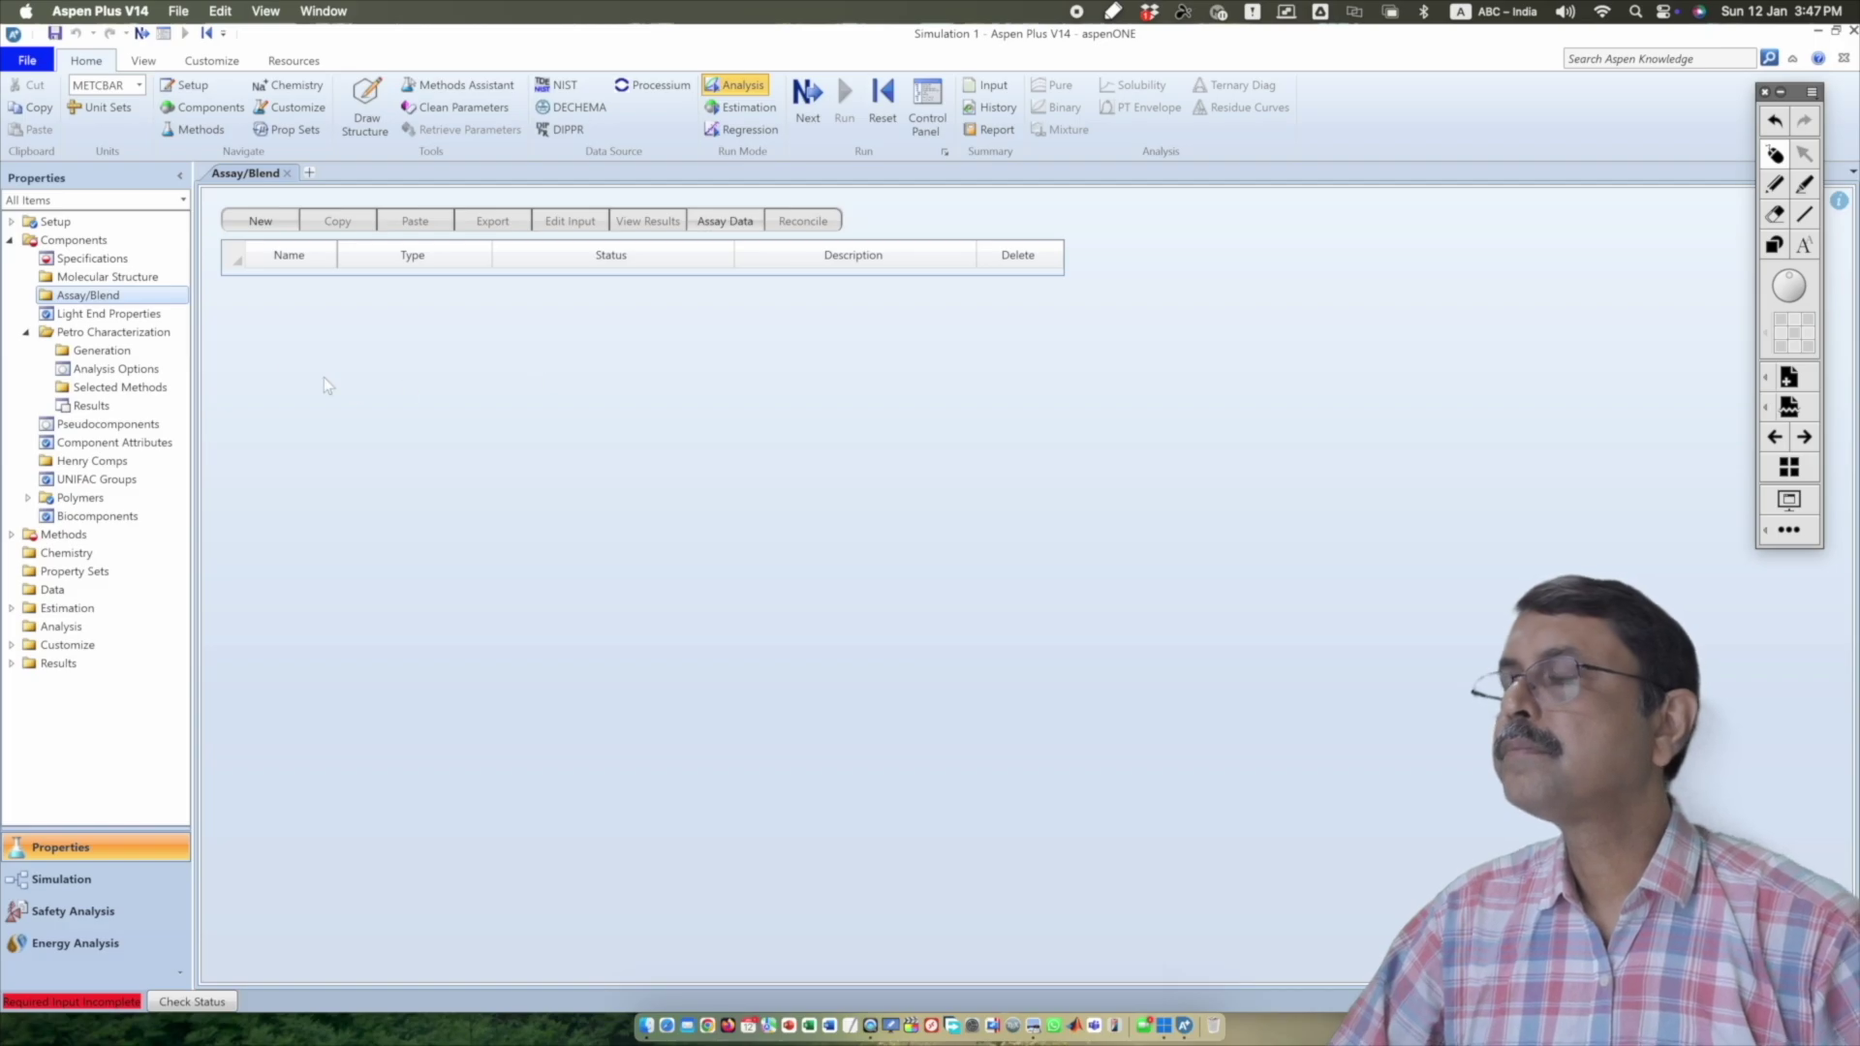
click(254, 222)
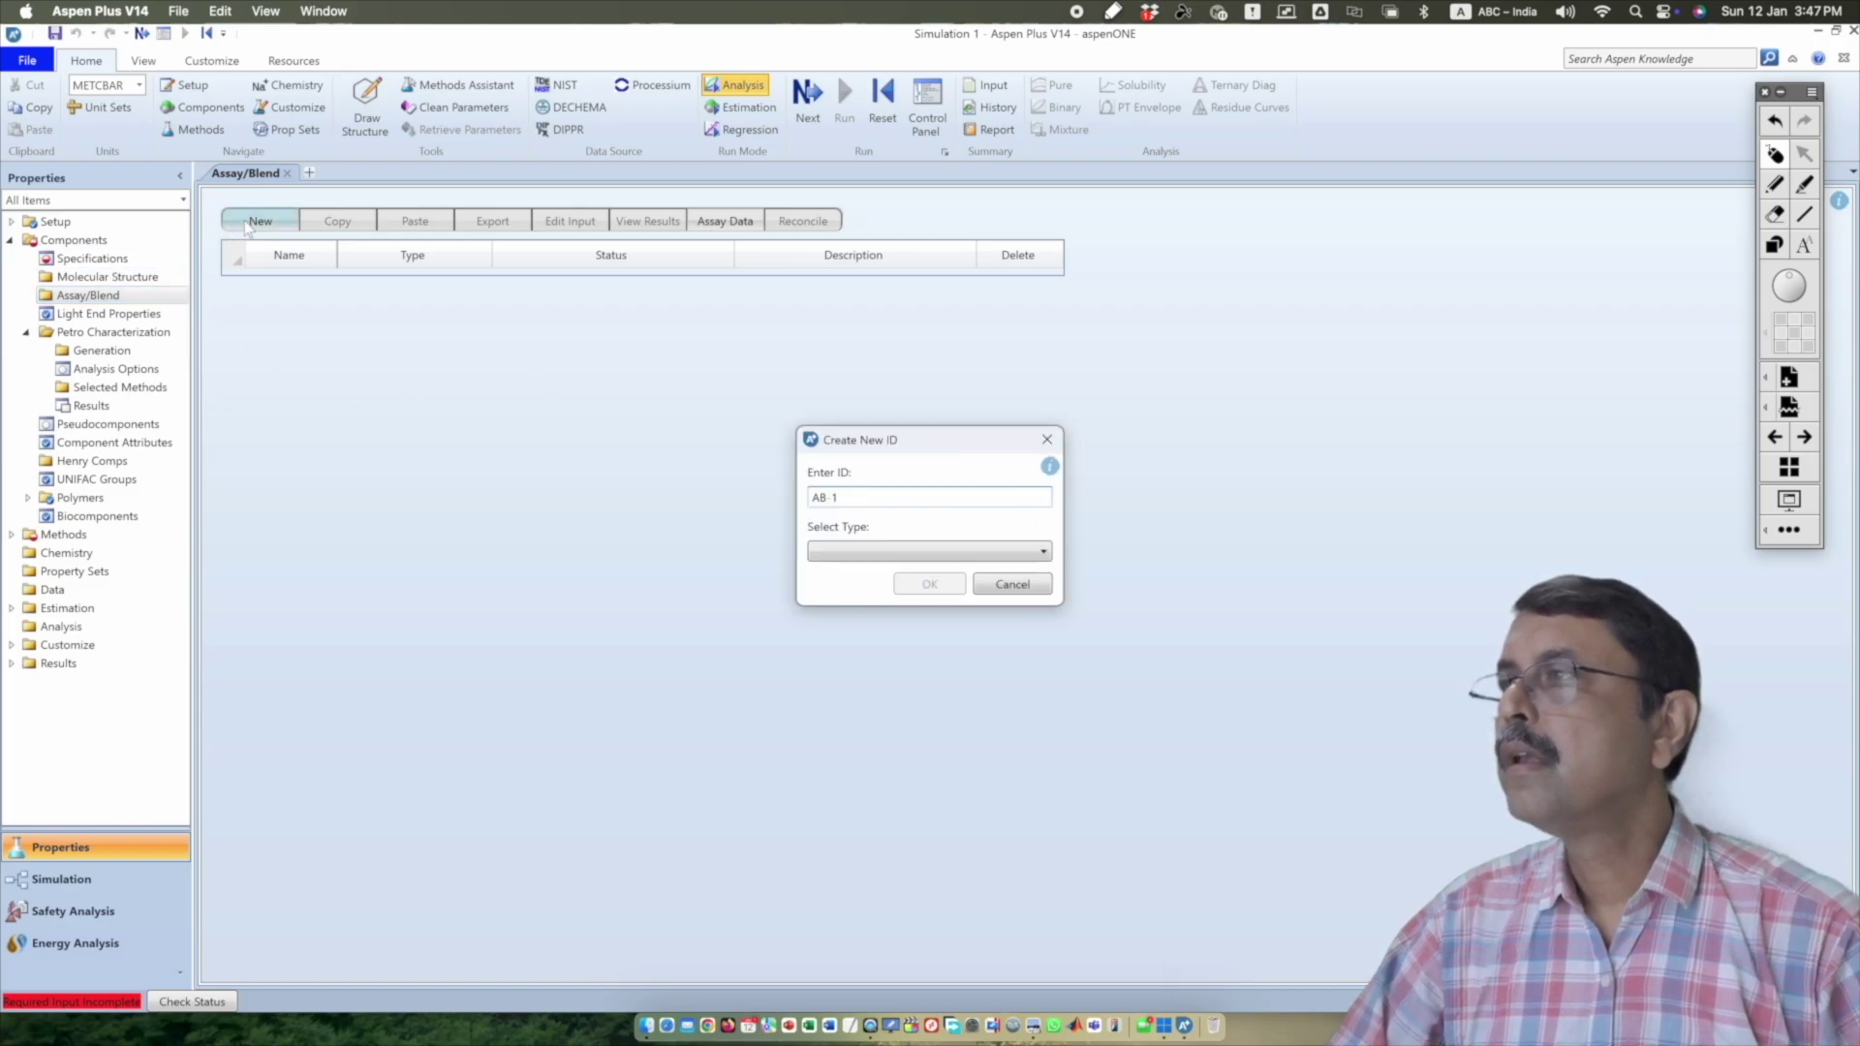
click(1014, 552)
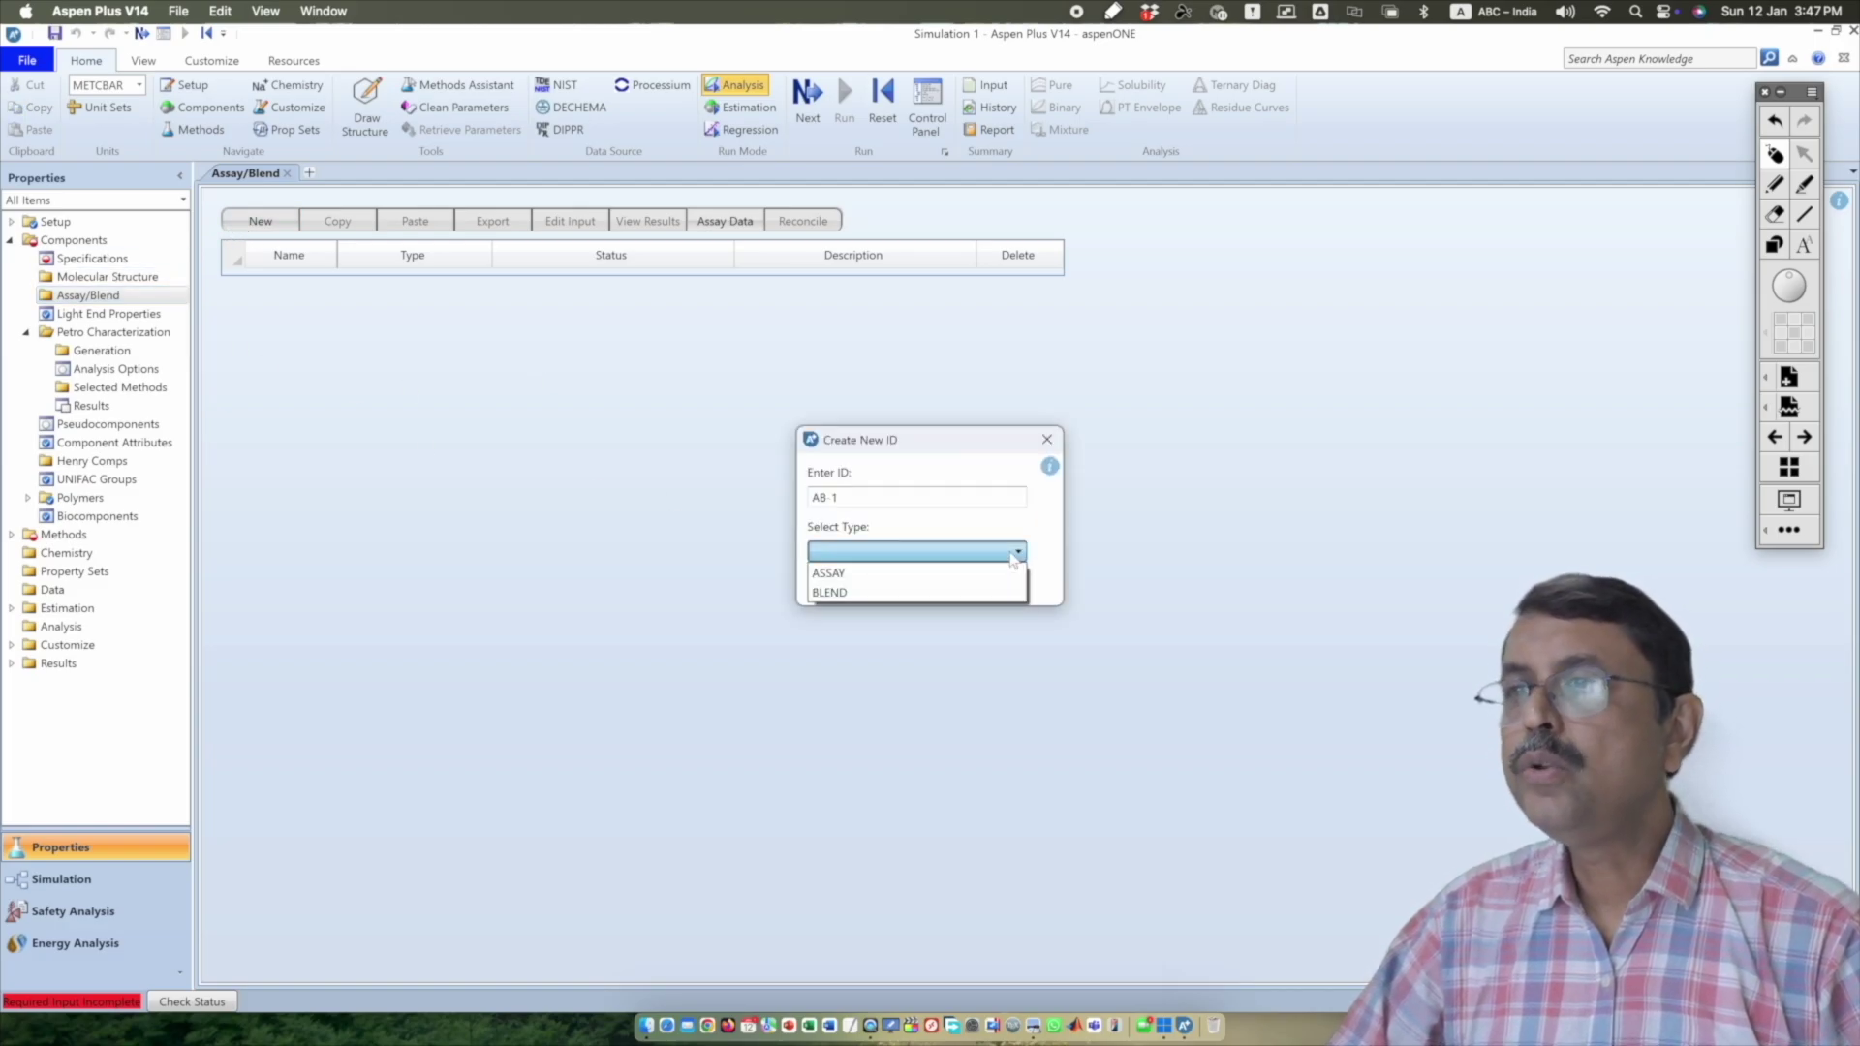
click(961, 575)
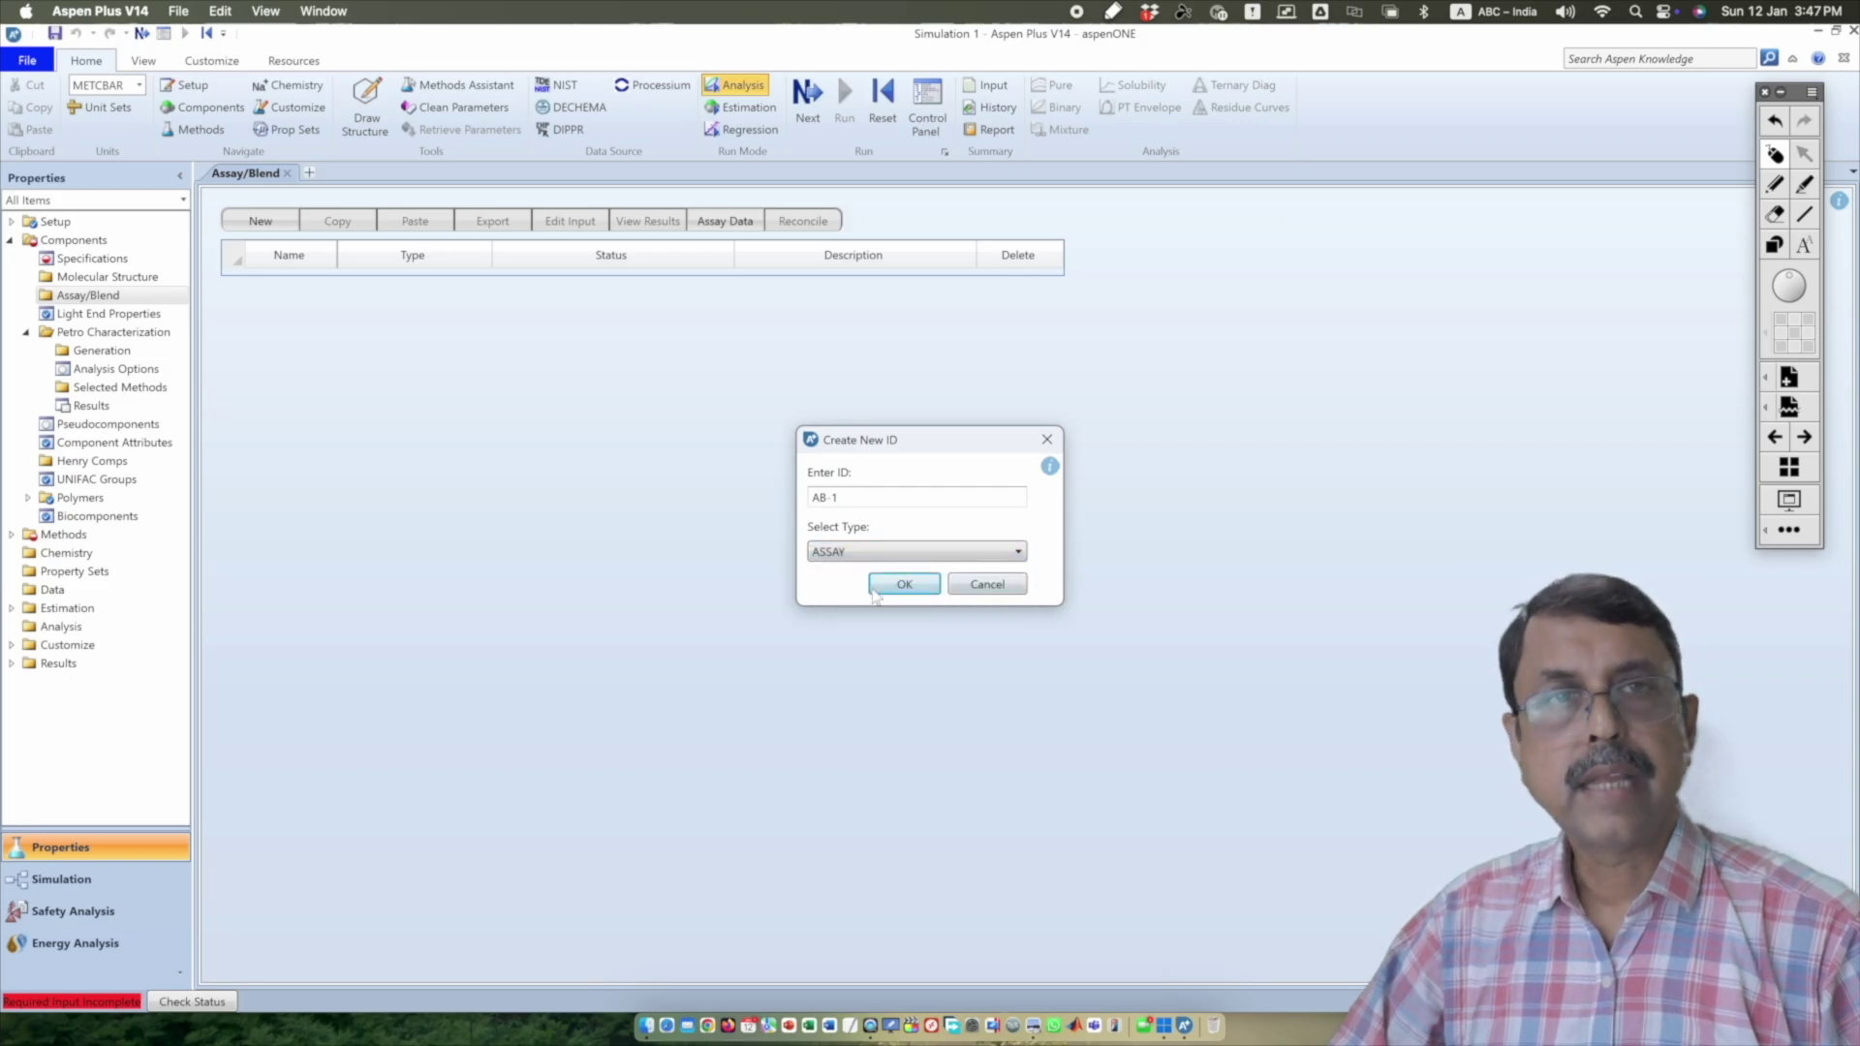
click(895, 585)
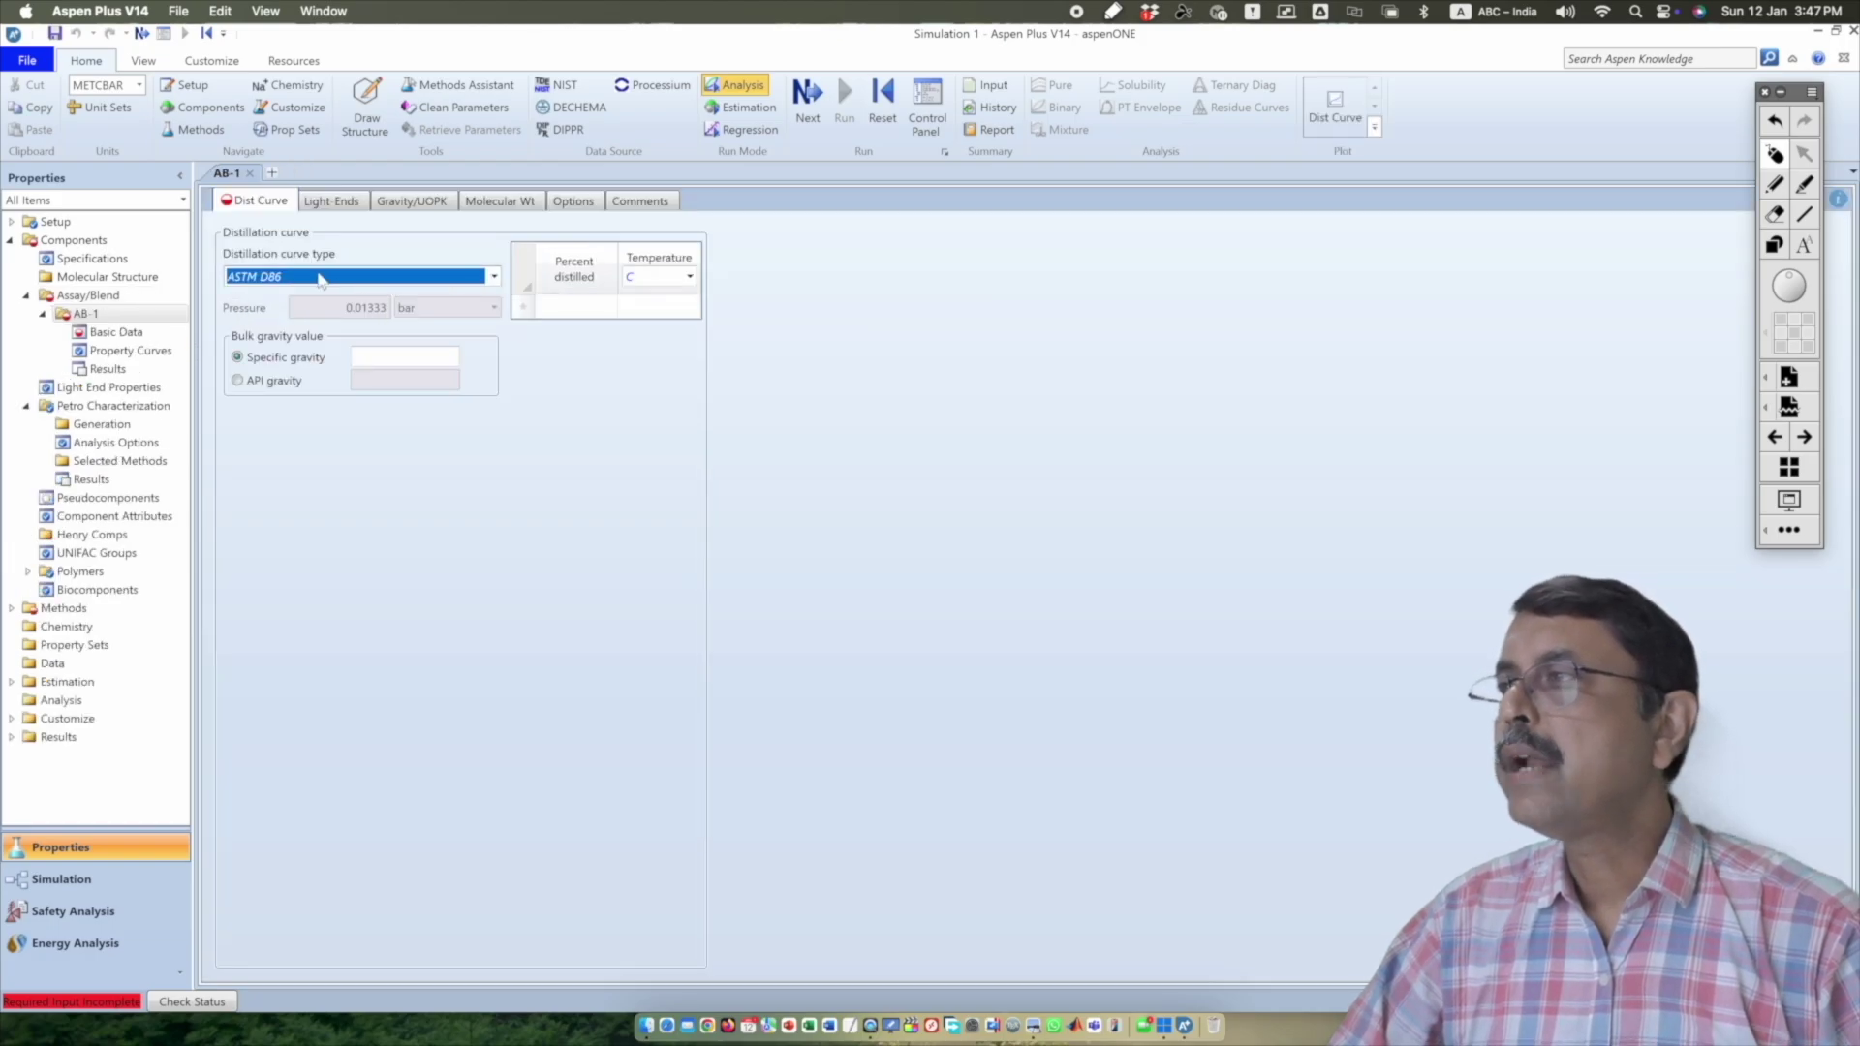
click(494, 277)
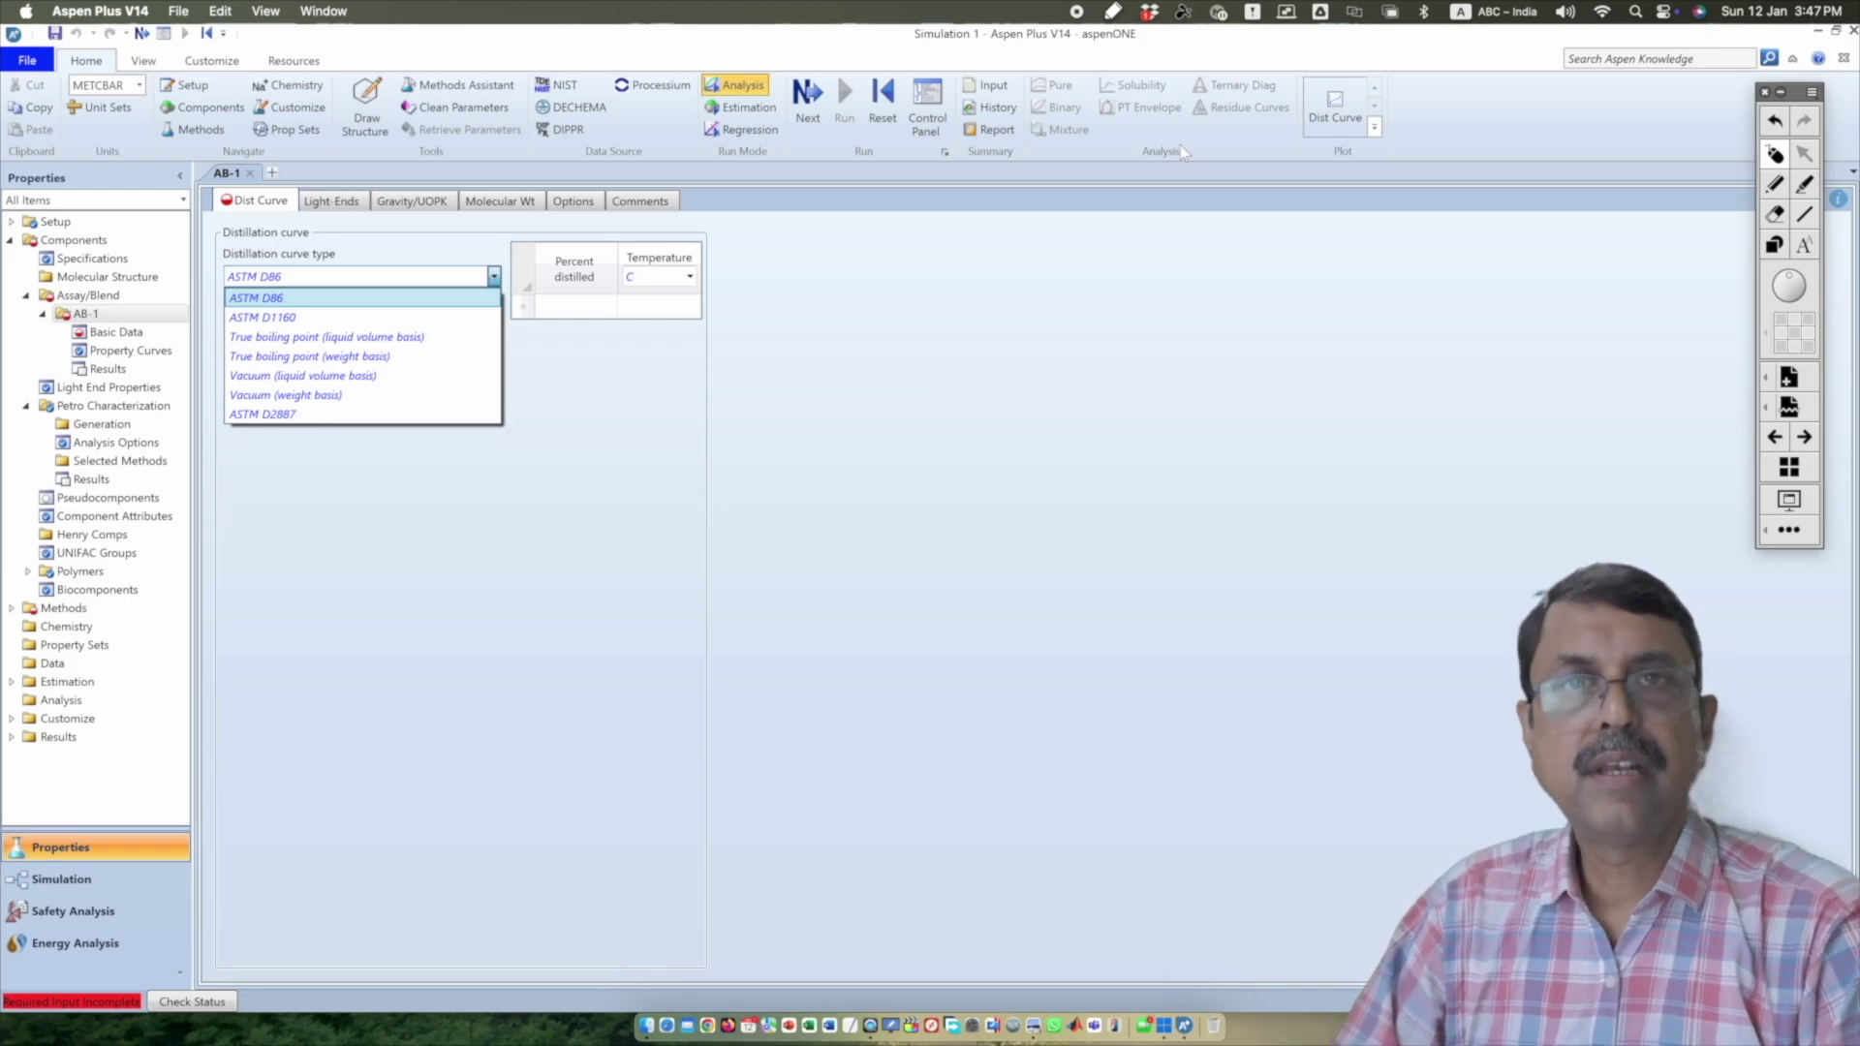
- Draw red freehand graph axes over the empty form area and add two tick marks on each of the temperature and percent axes
click(1778, 184)
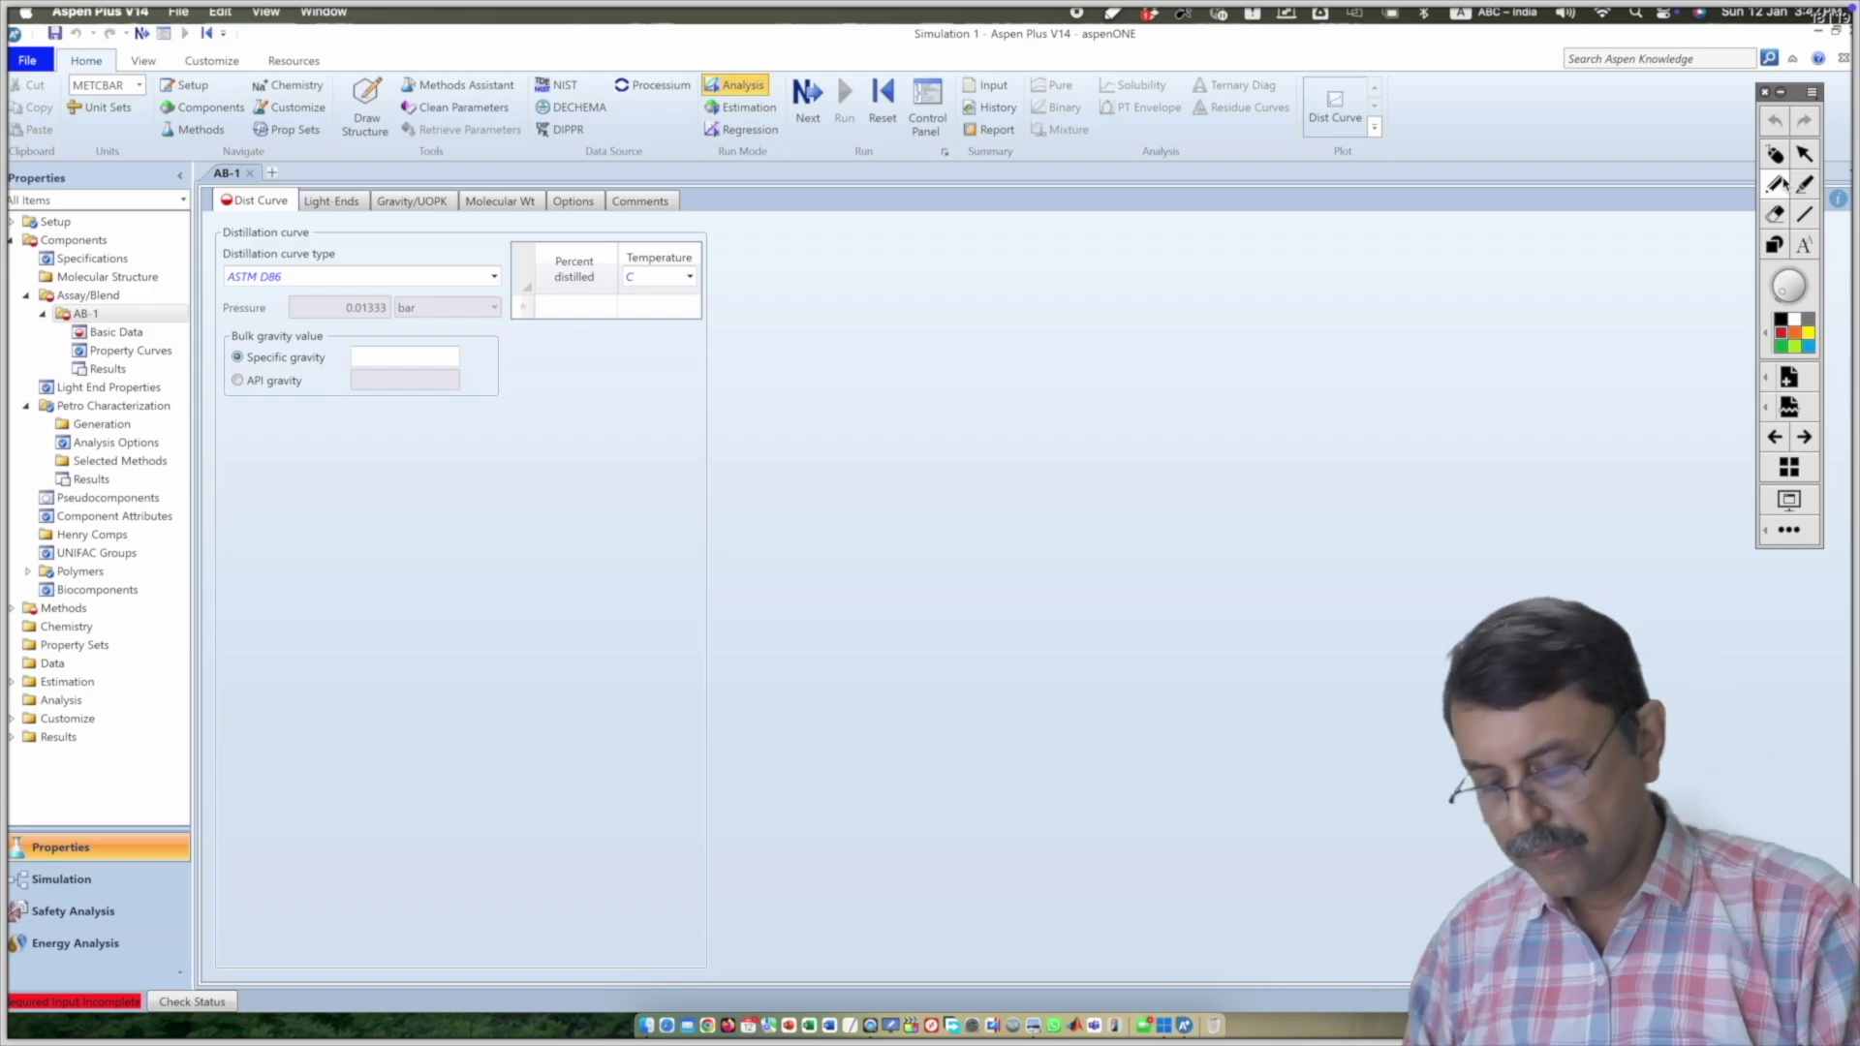
click(1782, 184)
mouse_move(854, 380)
mouse_down()
mouse_move(898, 593)
mouse_move(1148, 600)
mouse_move(1511, 325)
mouse_move(1496, 247)
mouse_up()
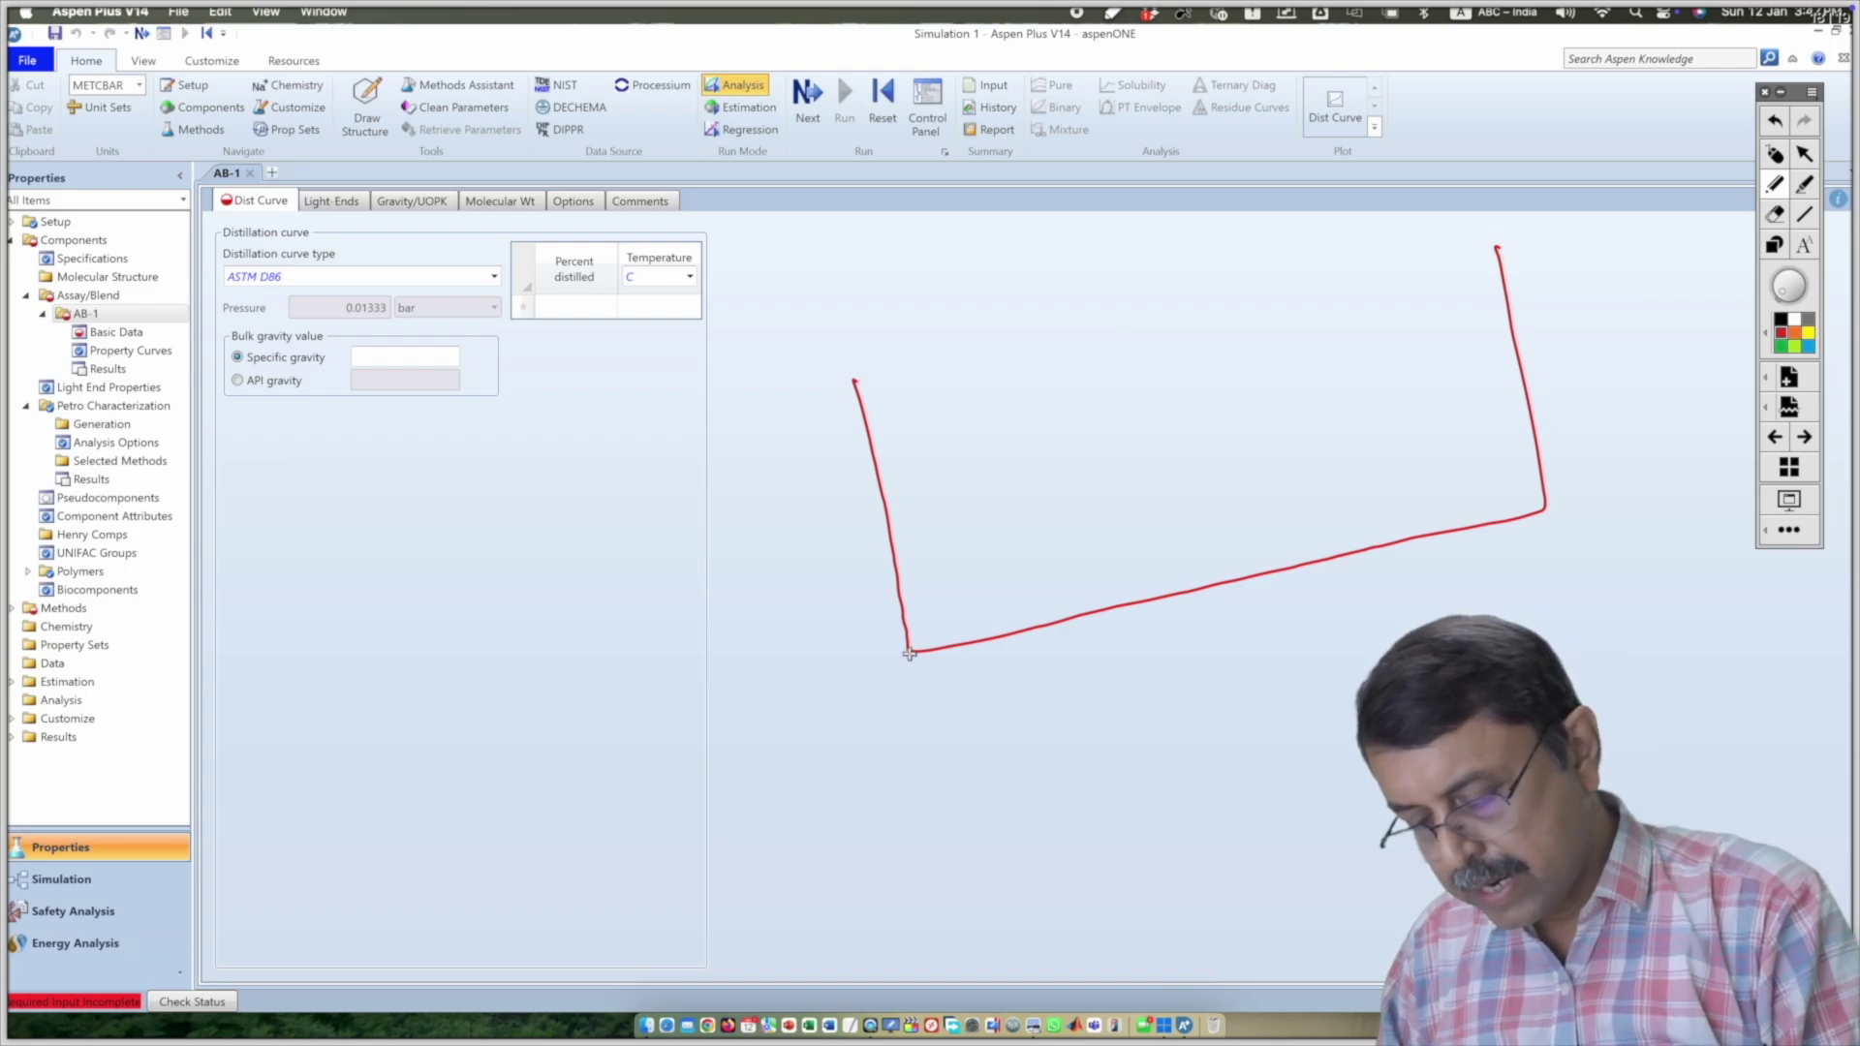
drag(892, 620, 914, 611)
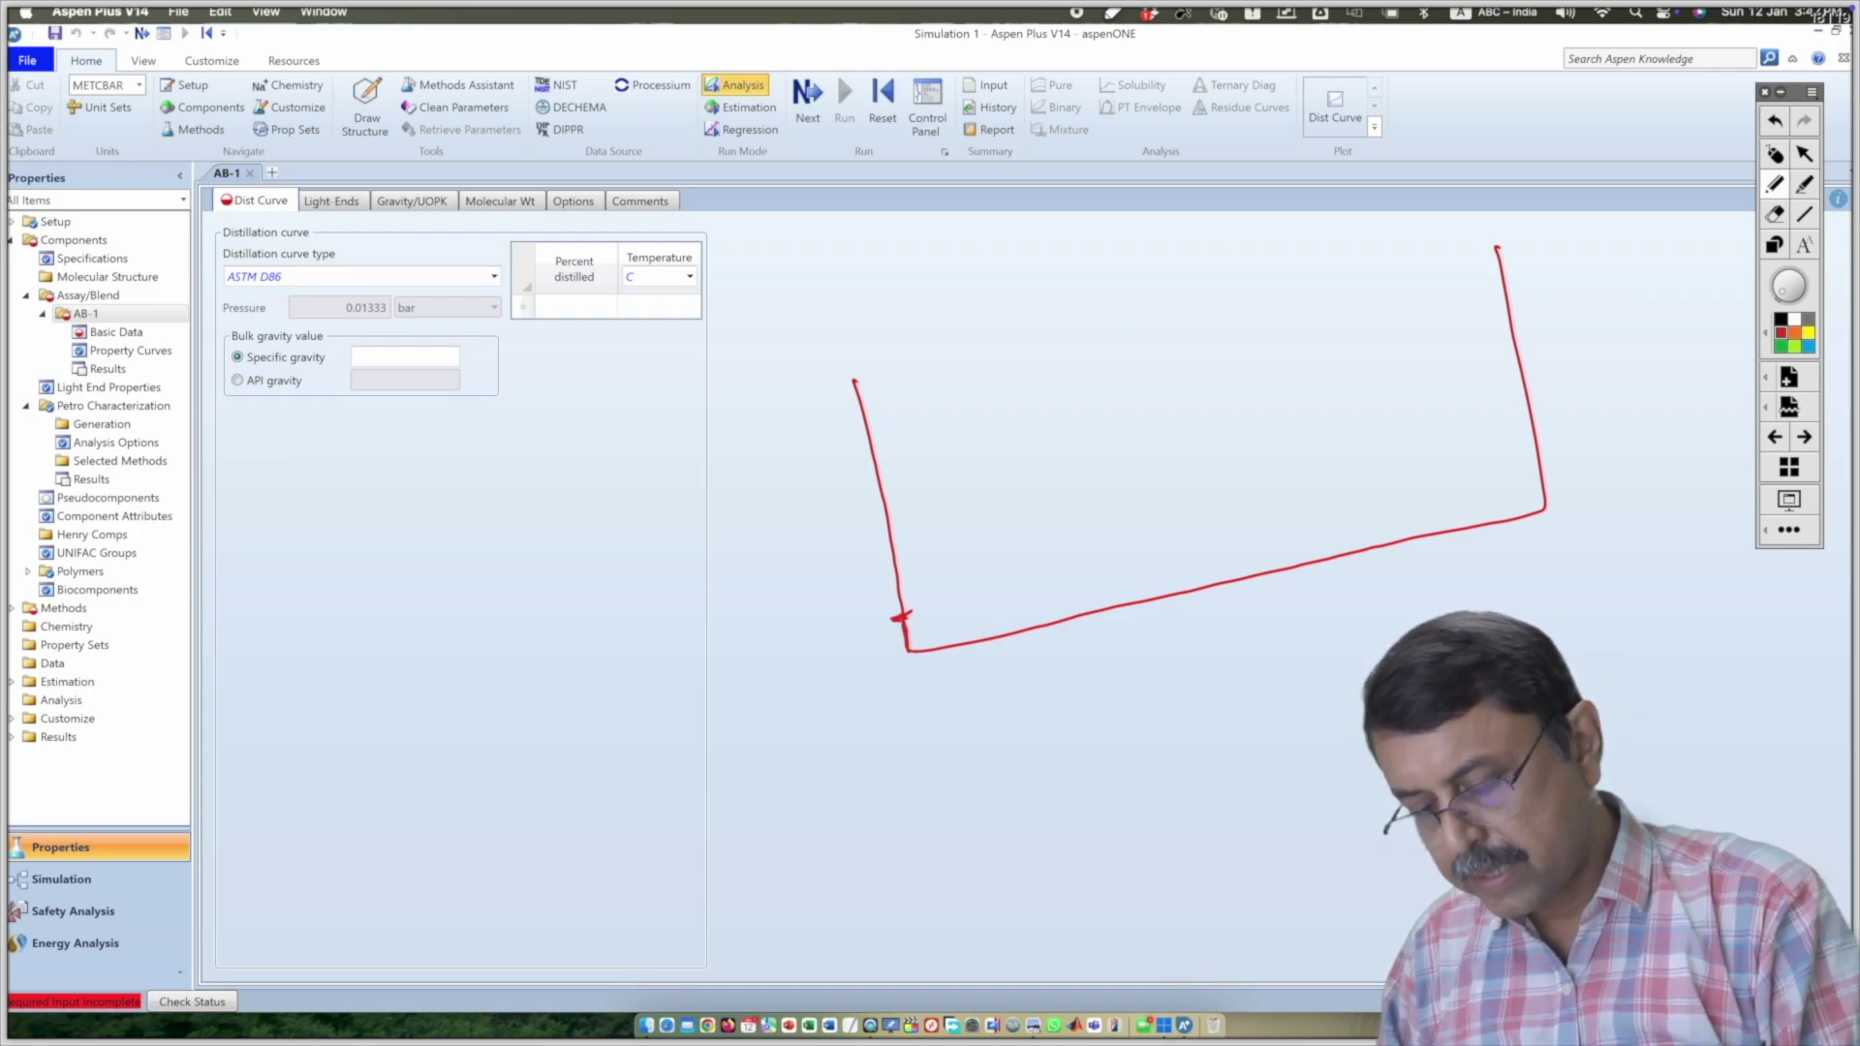
drag(954, 632, 960, 655)
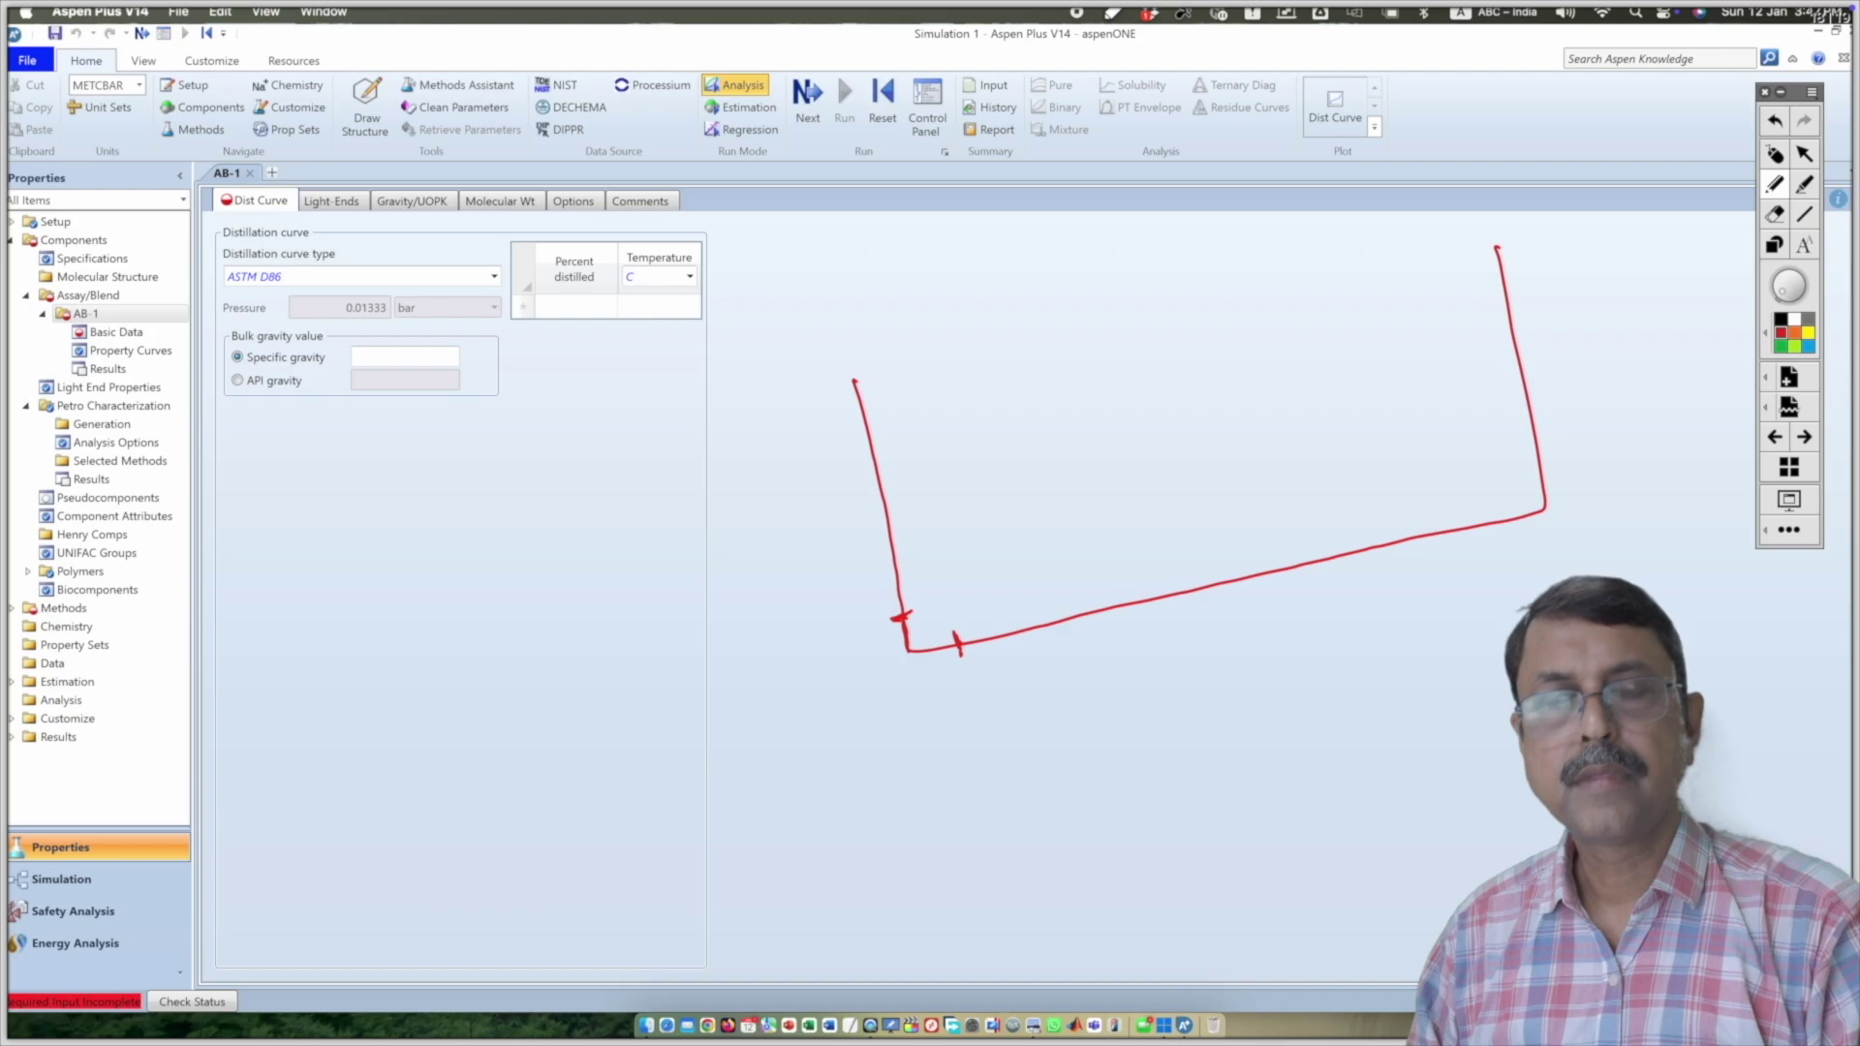
drag(884, 577, 904, 575)
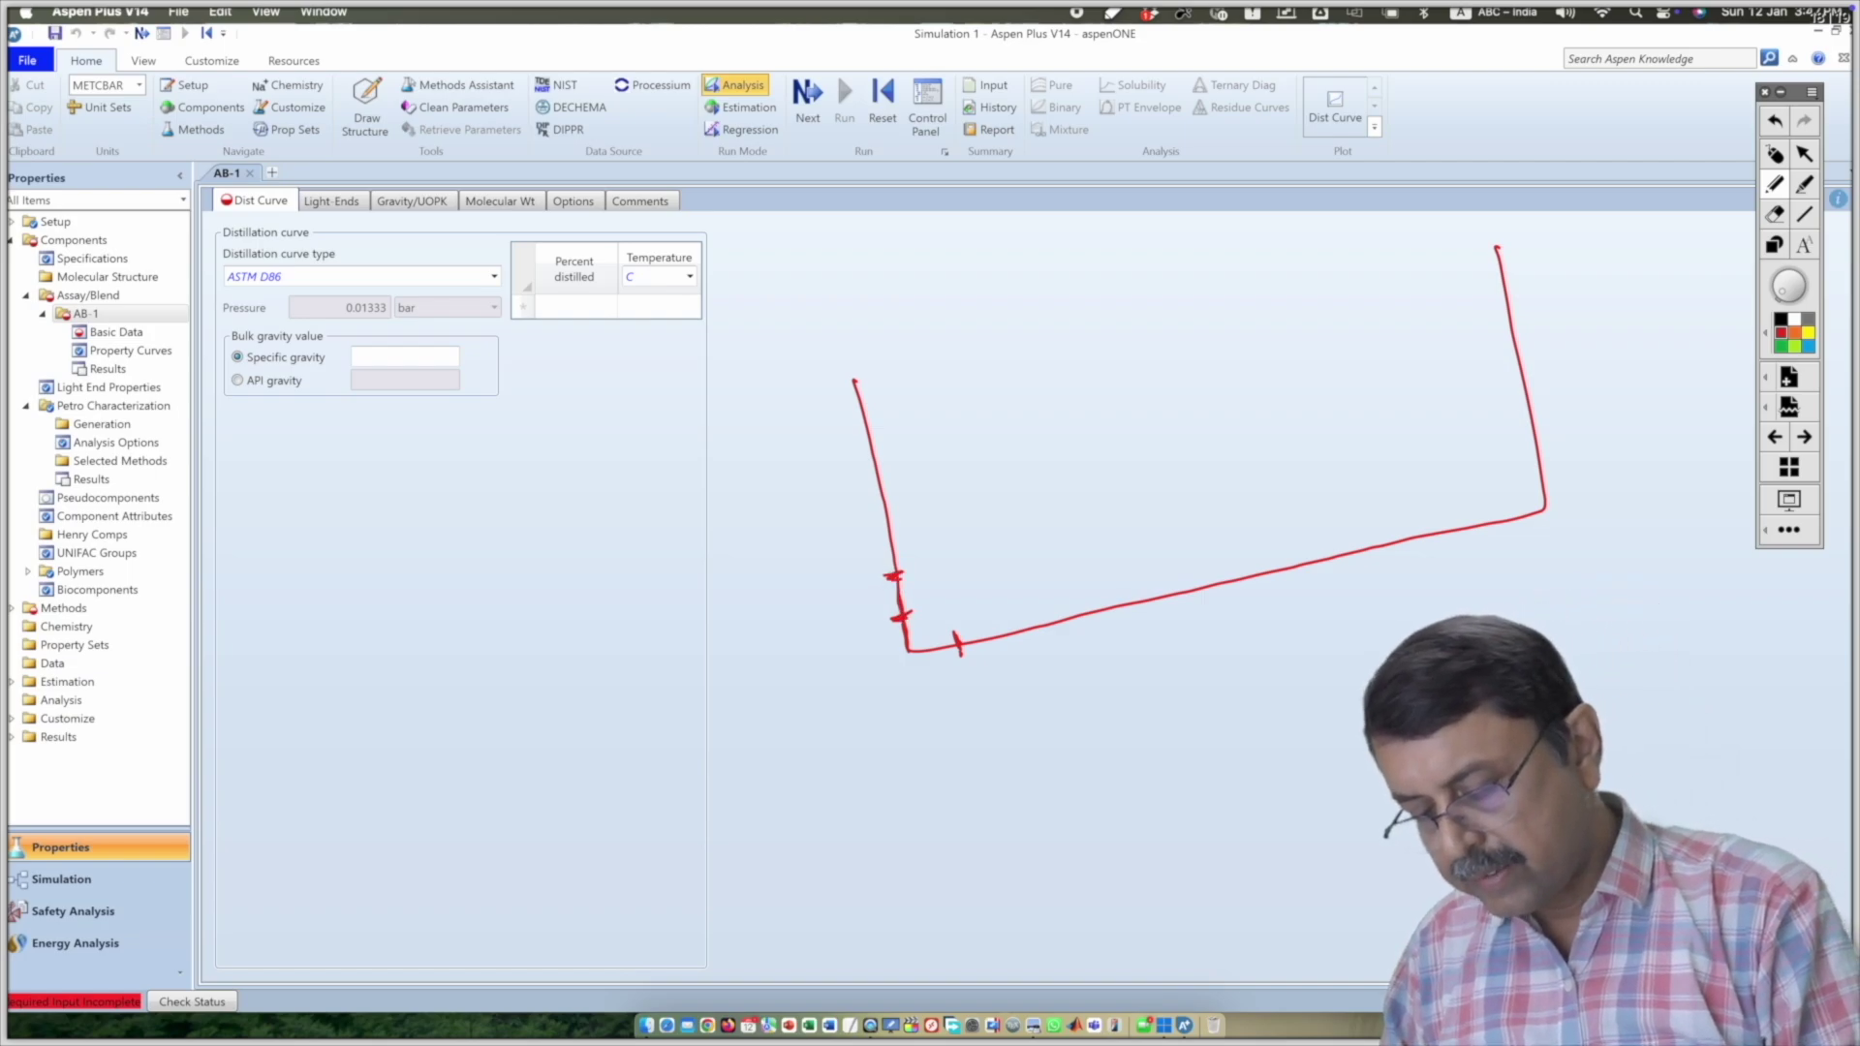
drag(1004, 618, 1017, 651)
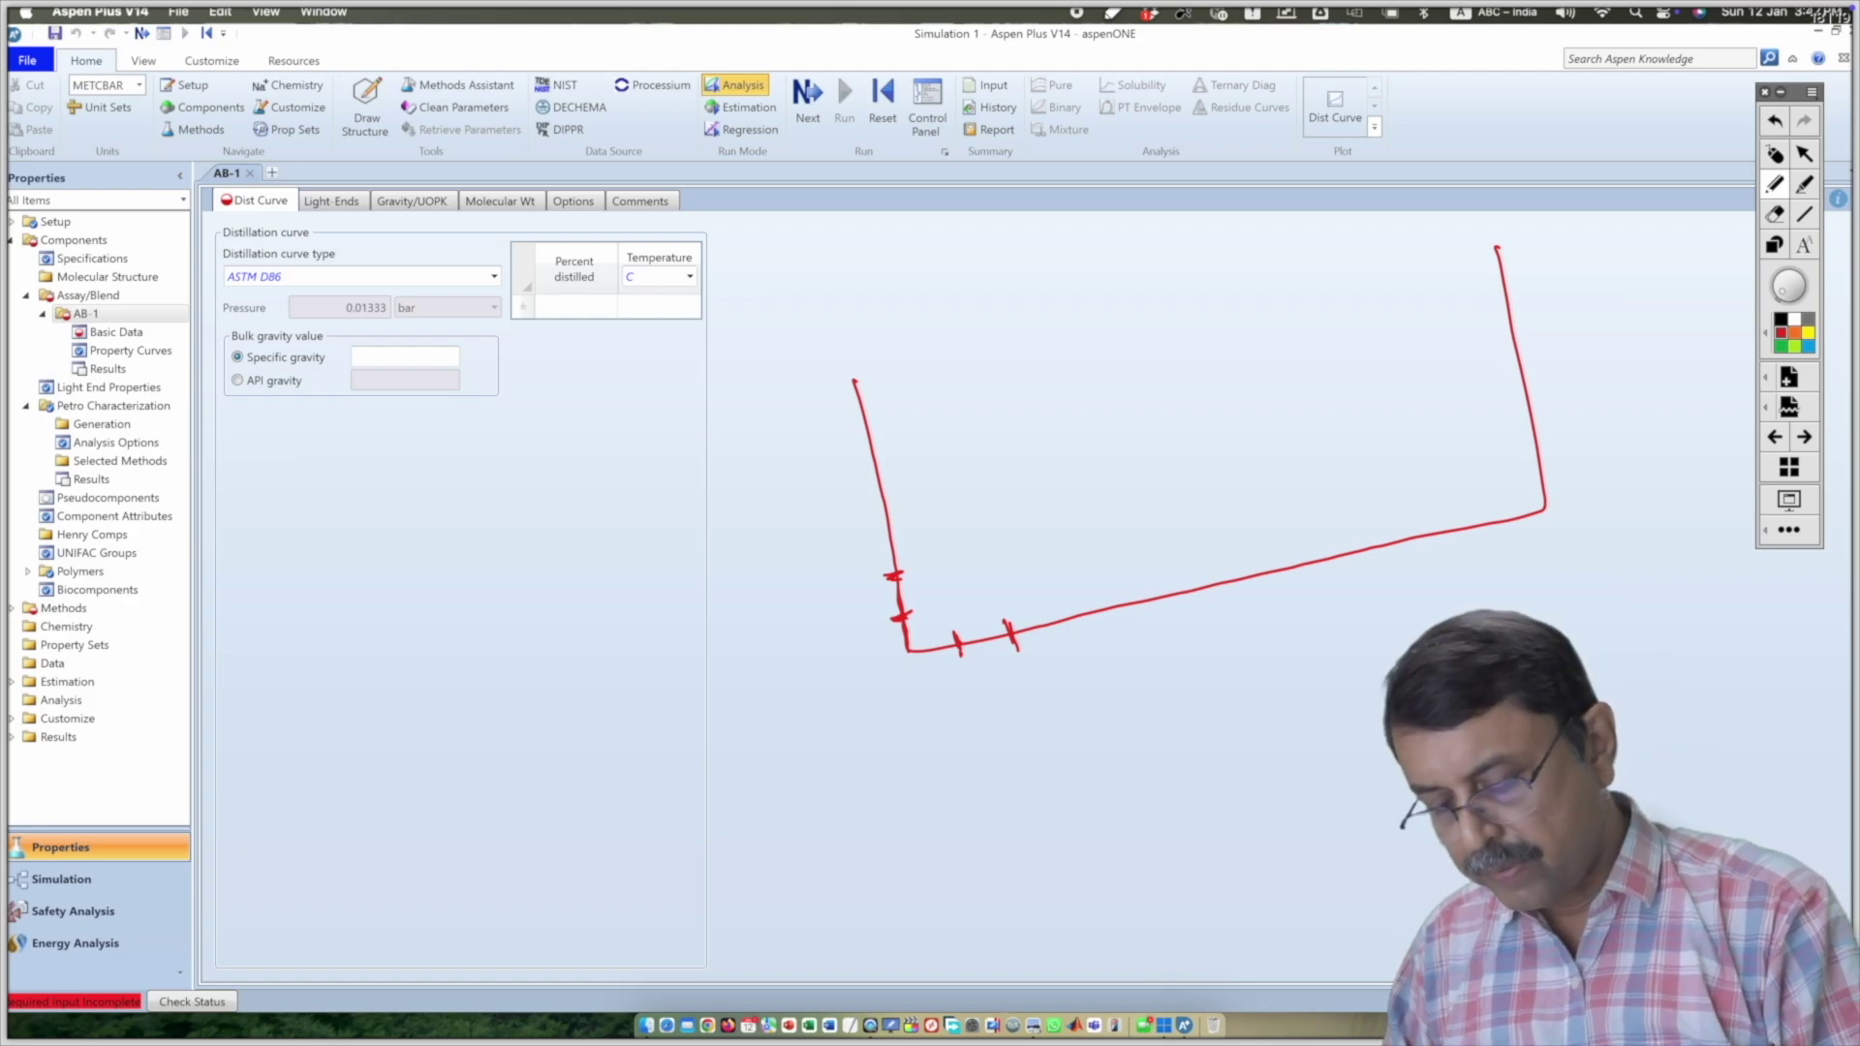
- Label the first ticks of the sketched graph 5% and 20 °C and mark the first data point
mouse_move(961, 676)
mouse_down()
mouse_move(949, 710)
mouse_move(969, 713)
mouse_up()
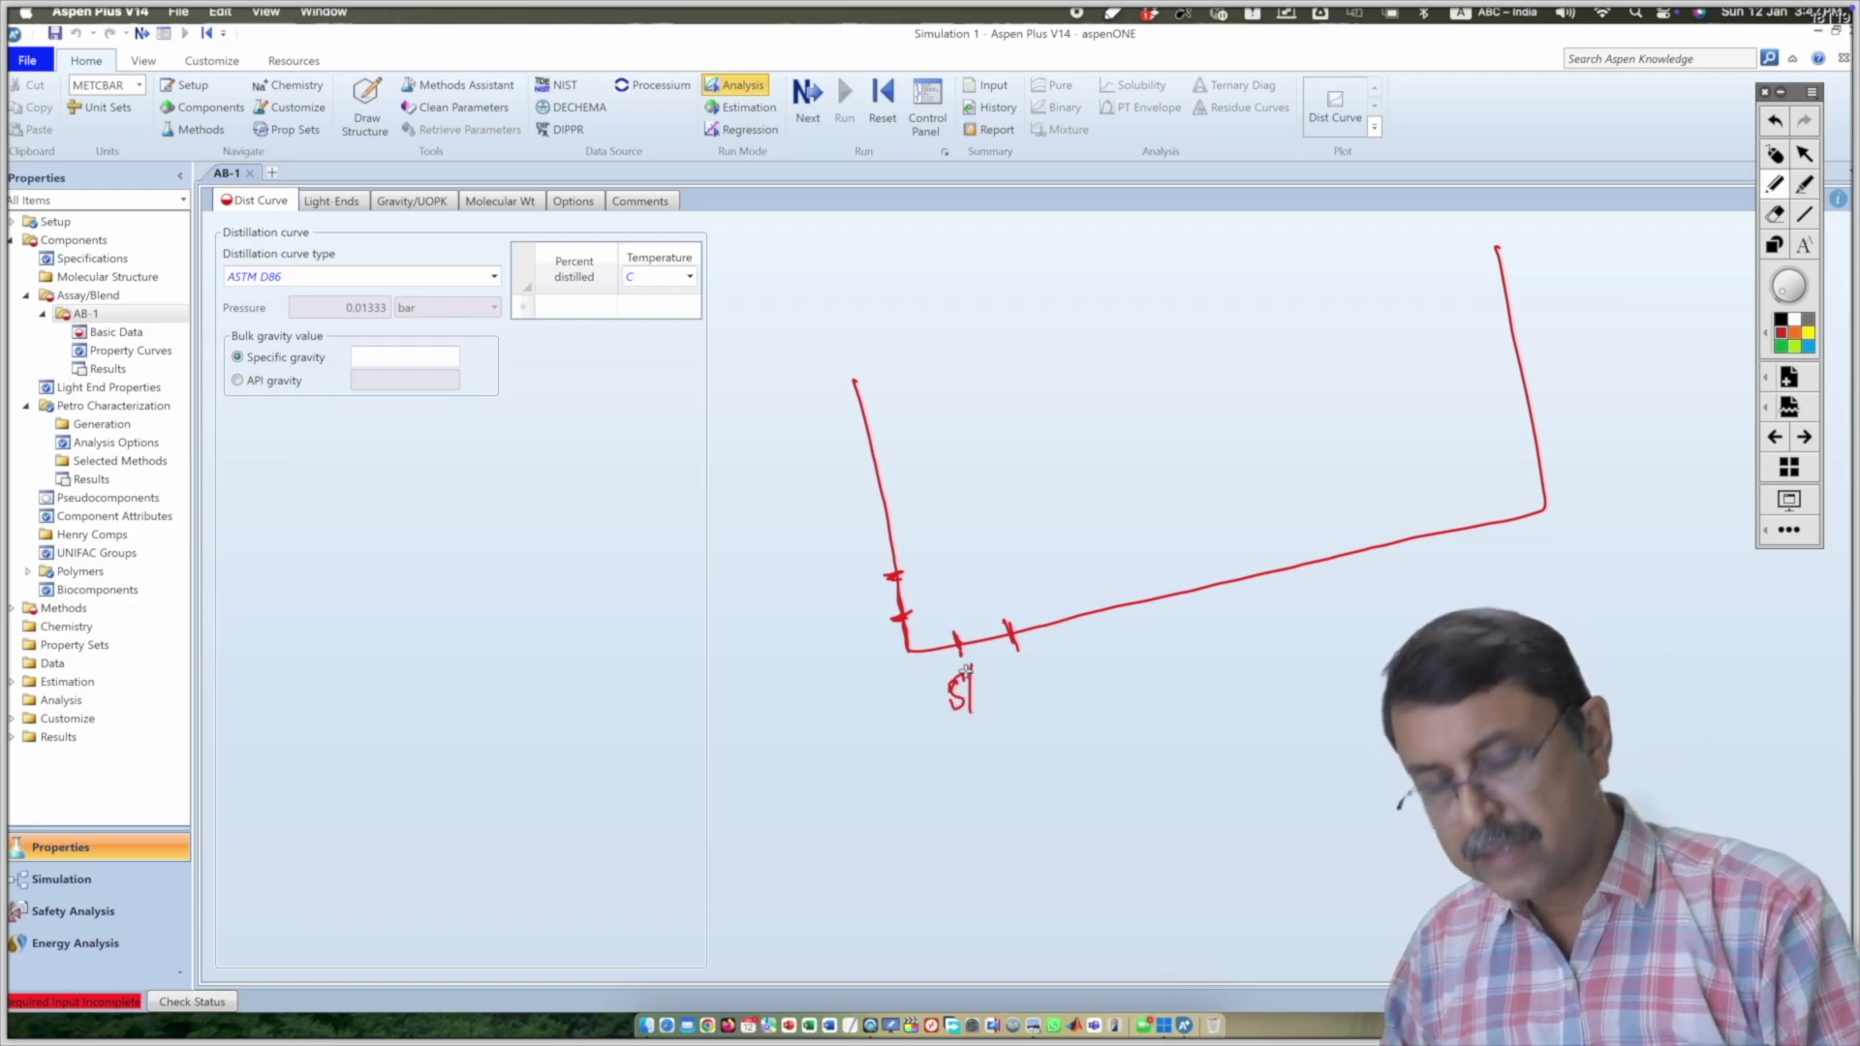
drag(906, 620, 945, 601)
click(946, 599)
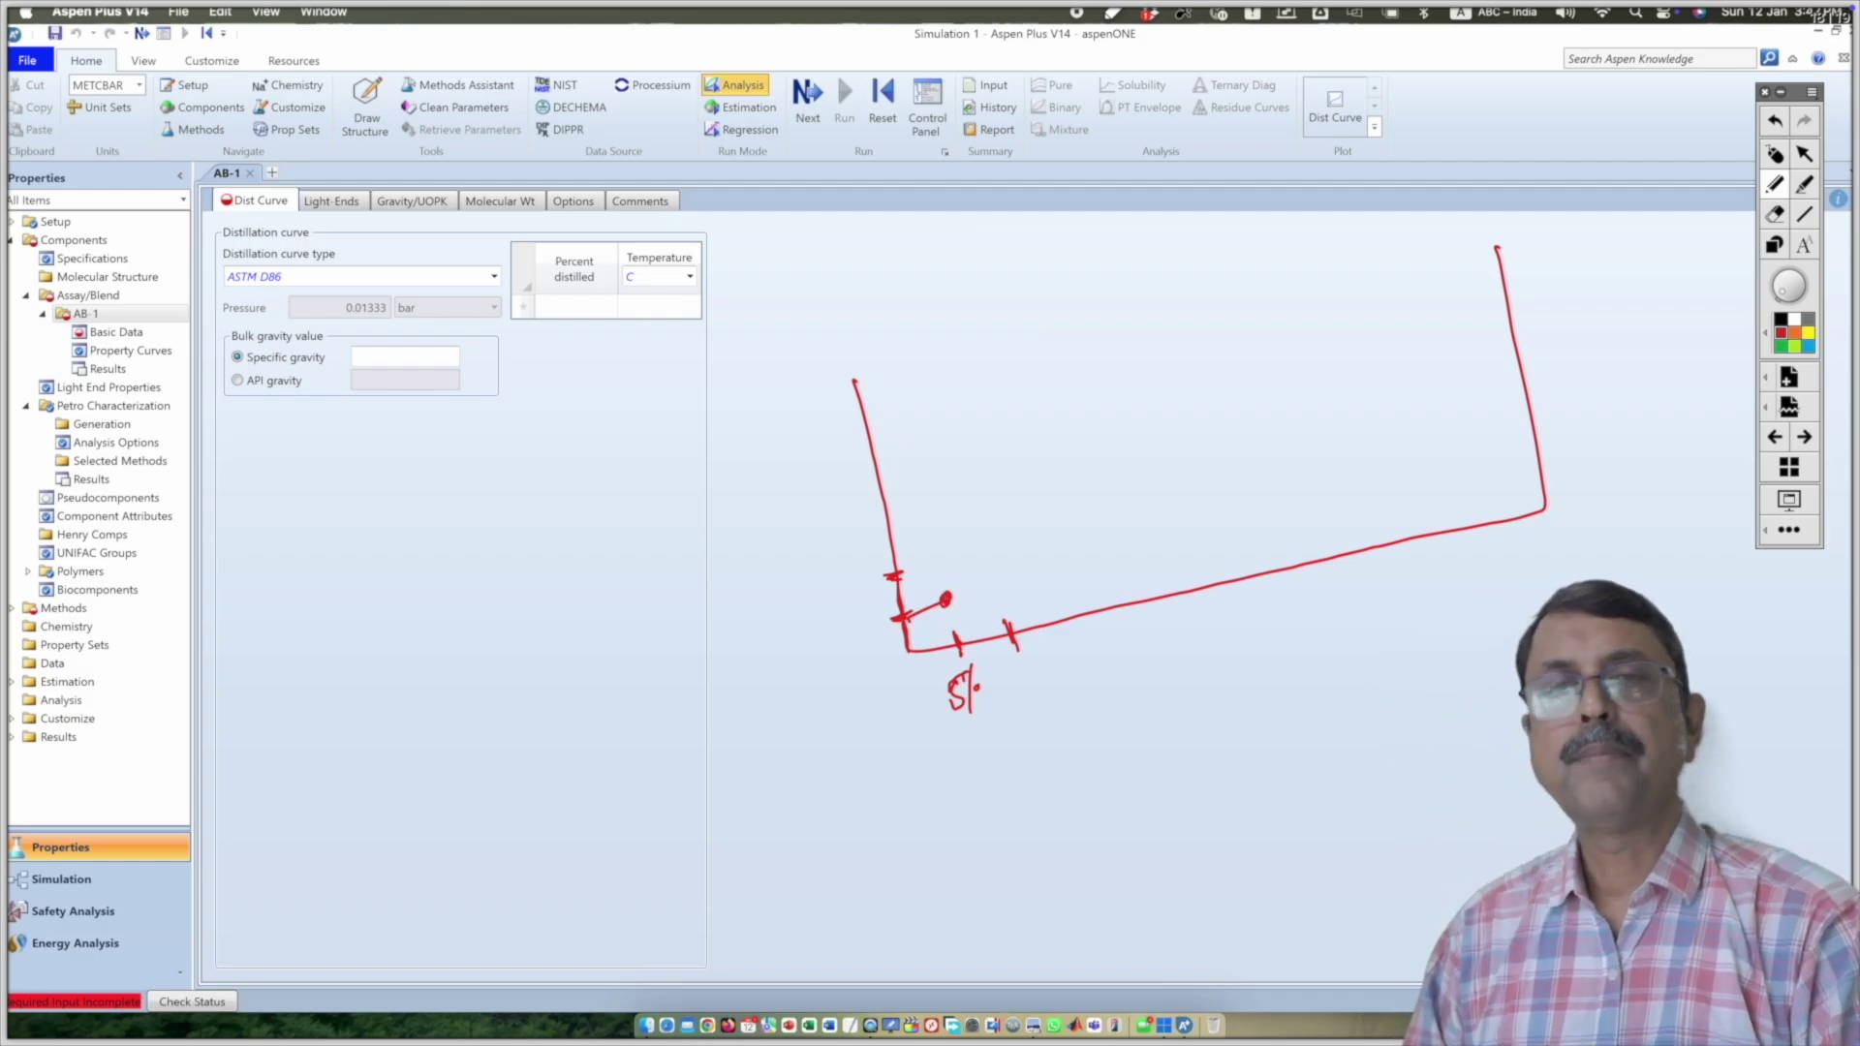
drag(829, 638, 850, 655)
mouse_move(864, 626)
mouse_down()
mouse_move(858, 651)
mouse_move(905, 629)
mouse_up()
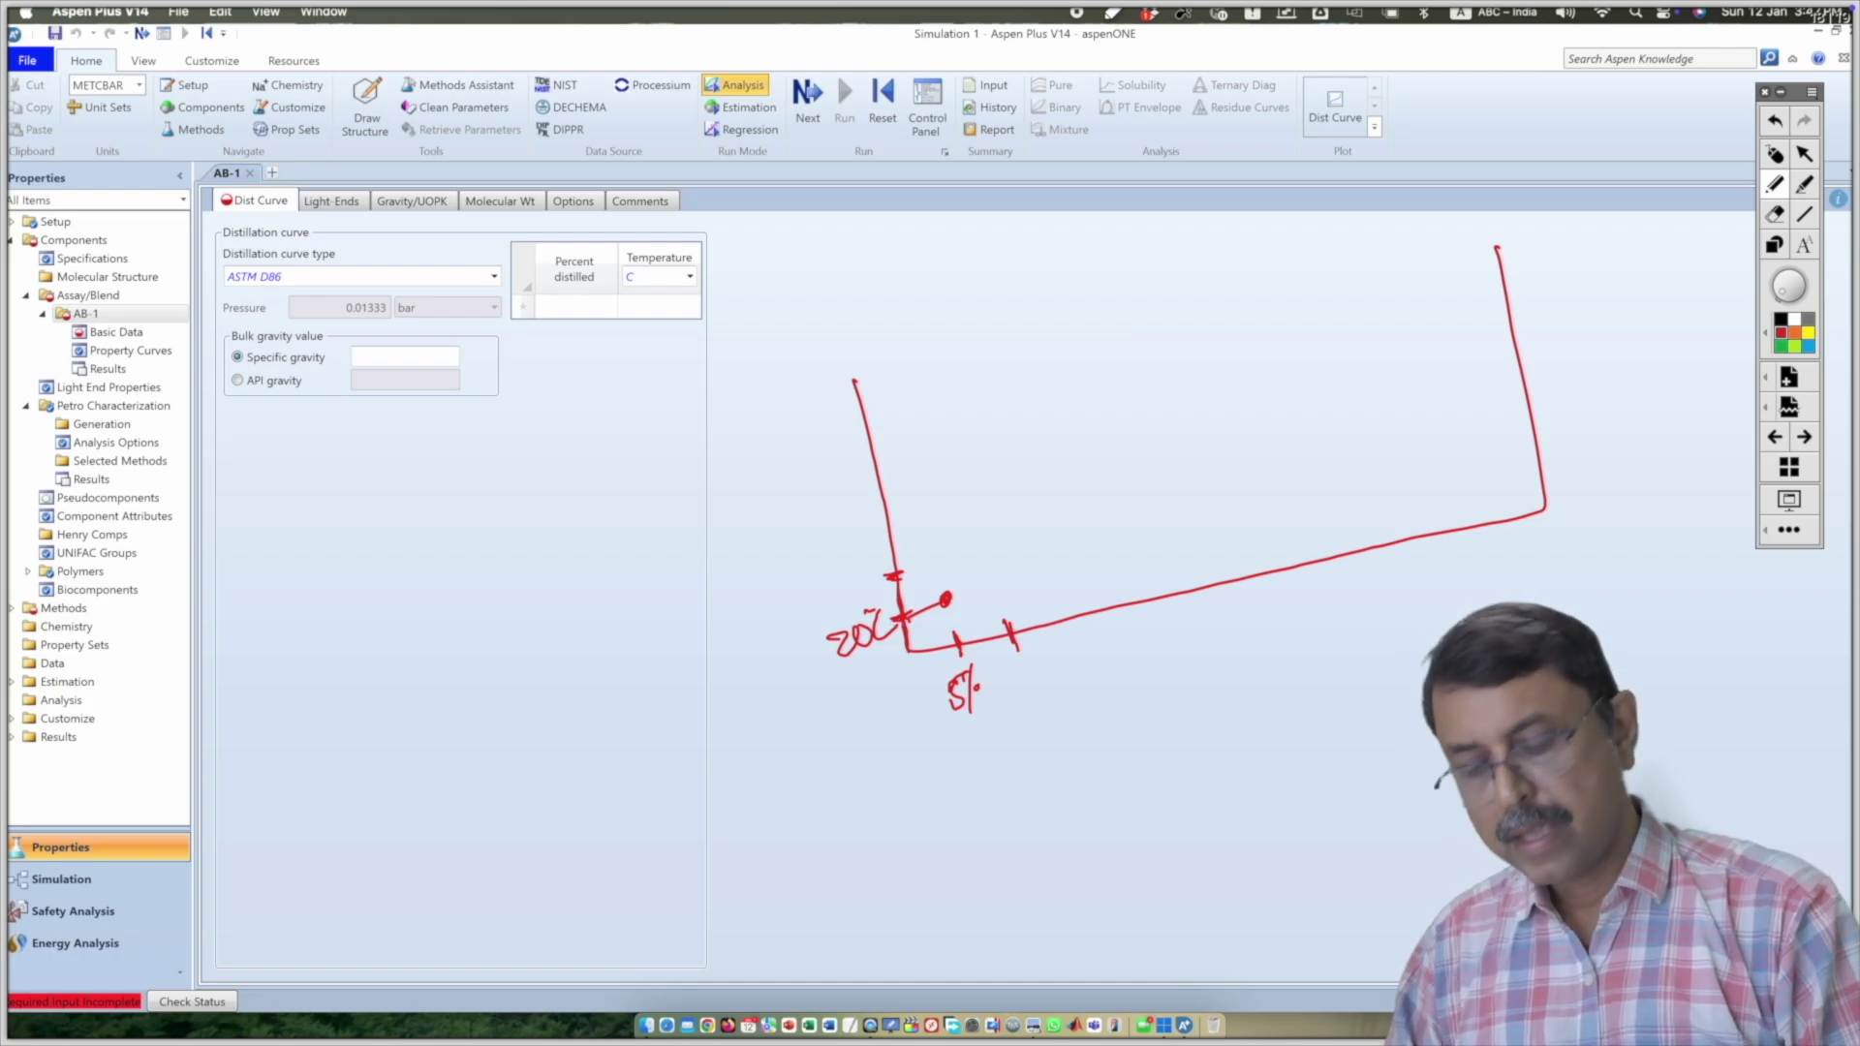
- Label the second ticks of the sketched graph 10% and 43 °C
mouse_move(1029, 665)
mouse_down()
mouse_move(1033, 686)
mouse_move(1046, 668)
mouse_move(1061, 686)
mouse_up()
click(1080, 670)
mouse_move(907, 572)
mouse_down()
mouse_move(784, 596)
mouse_move(800, 613)
mouse_move(826, 562)
mouse_up()
drag(862, 572, 854, 608)
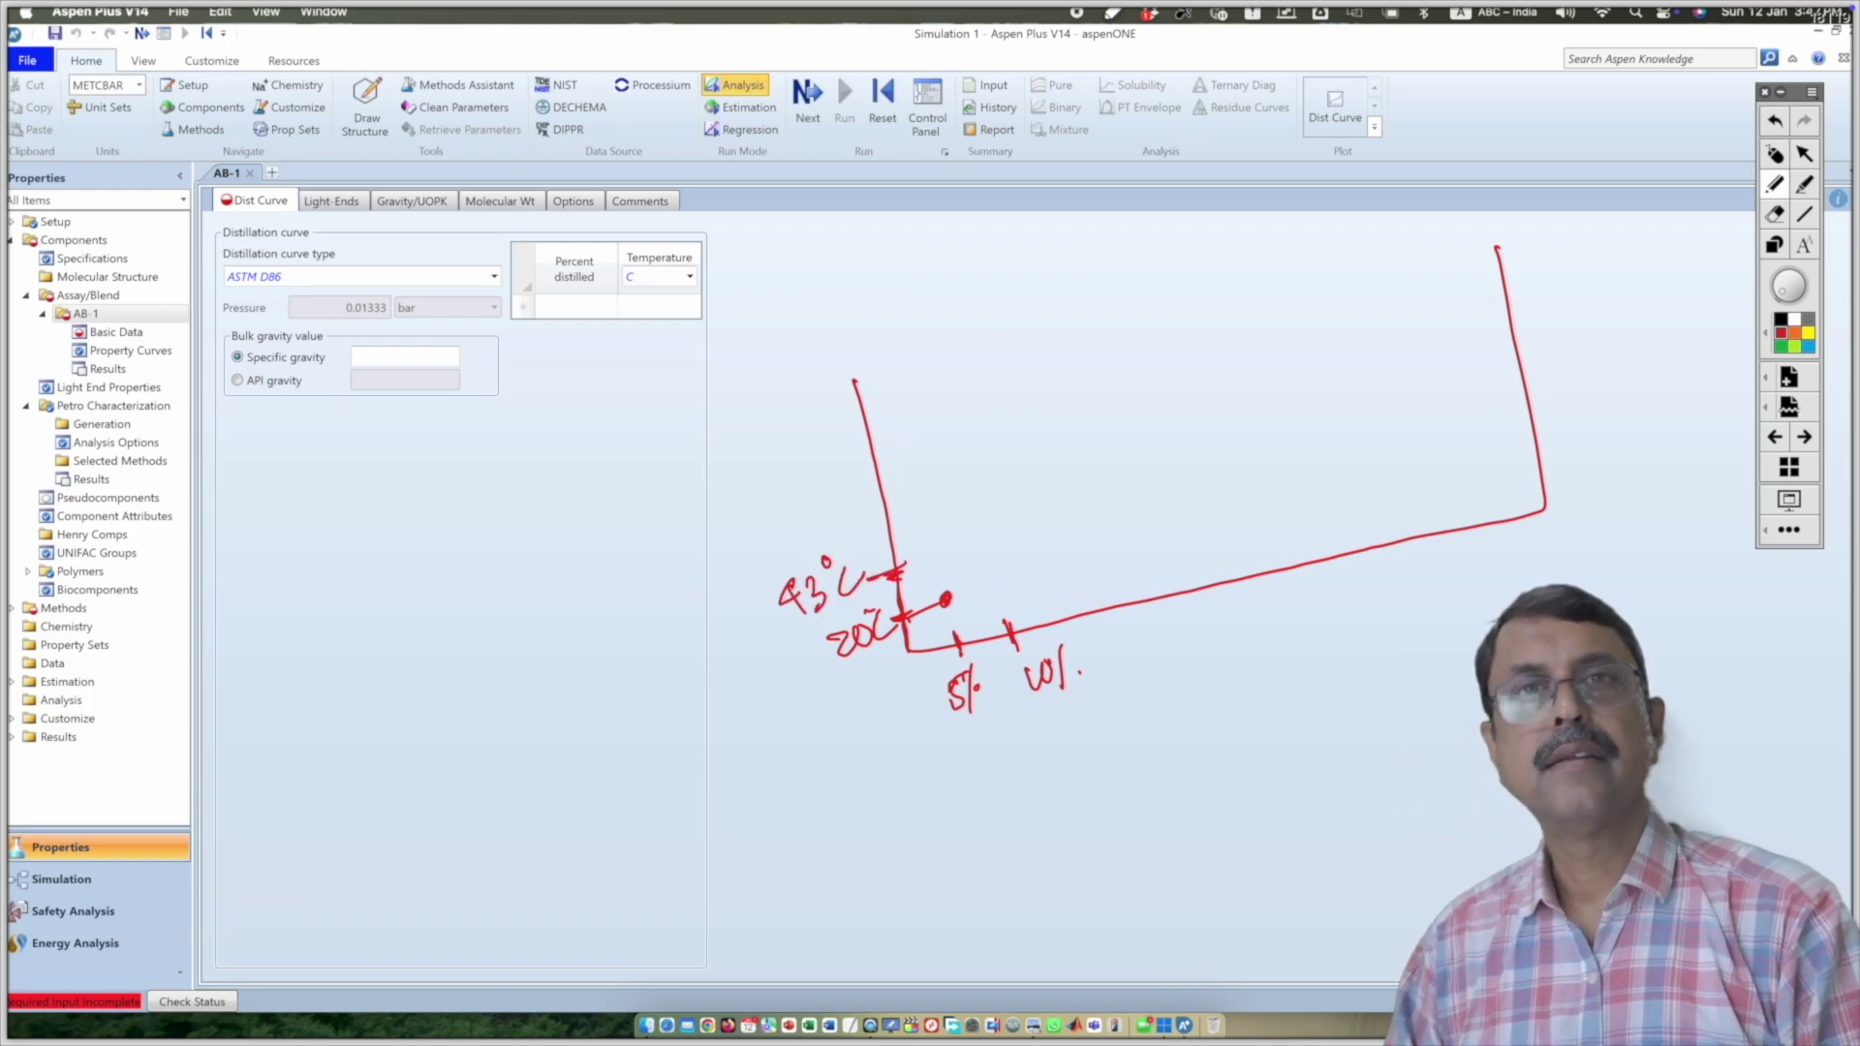
- Add ticks labelled 20% and 70 °C to the sketched graph and mark the further data points
drag(1085, 603, 1092, 637)
mouse_move(1100, 643)
mouse_down()
mouse_move(1116, 663)
mouse_move(1129, 641)
mouse_move(1147, 668)
mouse_up()
drag(1151, 641, 1160, 639)
mouse_move(899, 513)
mouse_down()
mouse_move(867, 529)
mouse_move(811, 504)
mouse_move(817, 536)
mouse_up()
mouse_move(829, 505)
mouse_down()
mouse_move(852, 478)
mouse_move(883, 513)
mouse_up()
drag(951, 613, 991, 588)
drag(1048, 490, 1049, 500)
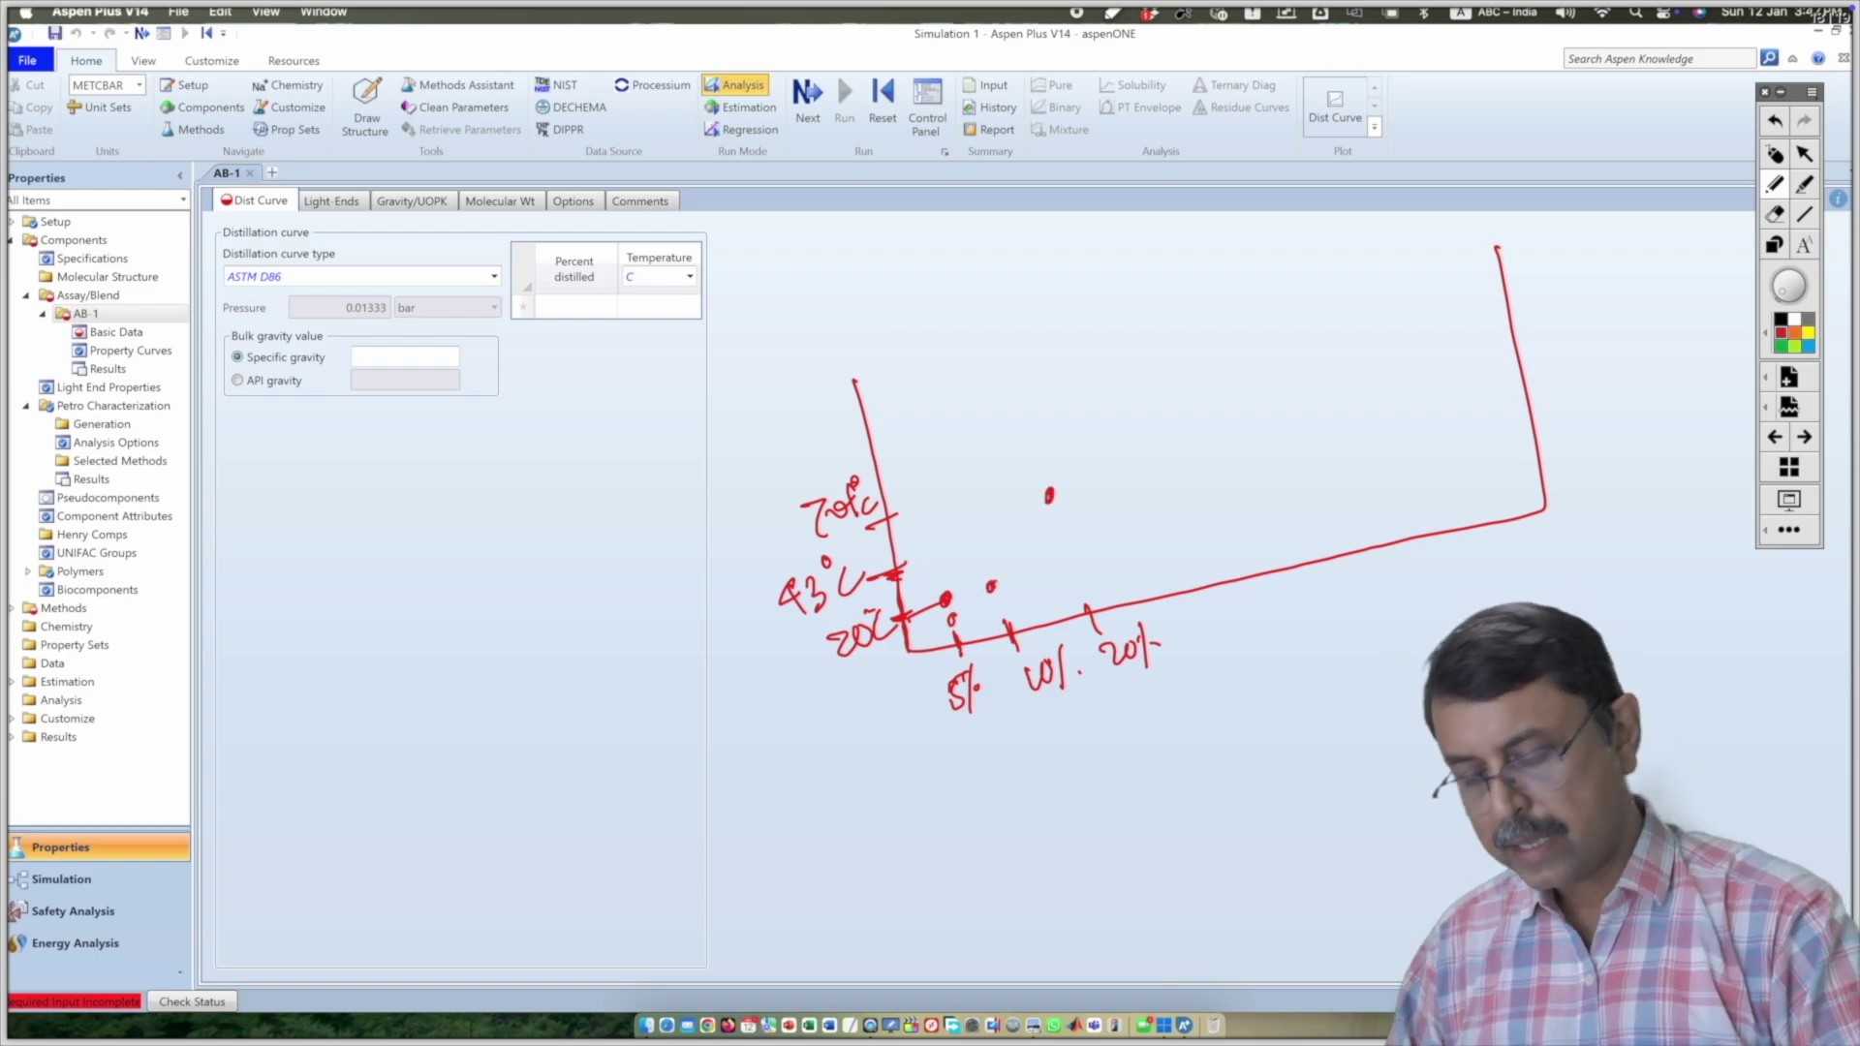
- Draw the rising curve through the sketched points, label it "Distillation curve" with an arrow, and clear the annotations
mouse_move(905, 625)
mouse_down()
mouse_move(1022, 544)
mouse_move(1085, 469)
mouse_move(1498, 230)
mouse_up()
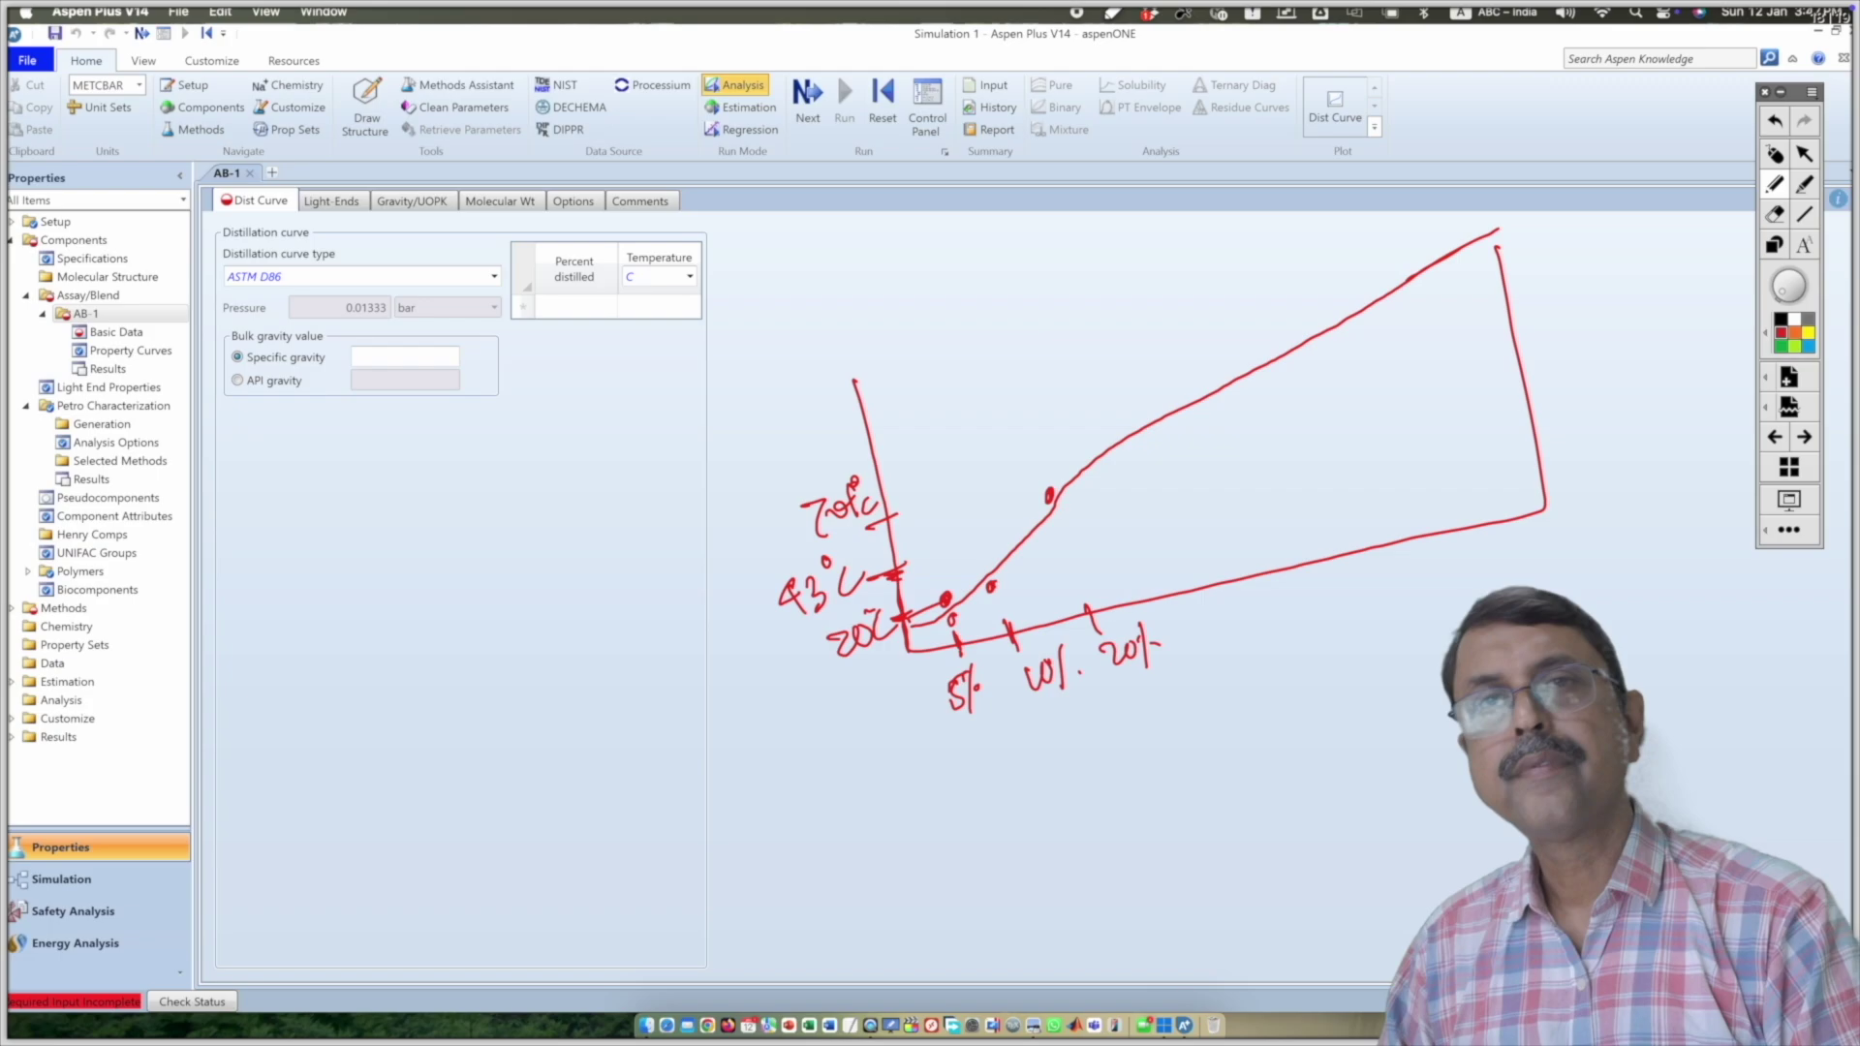
drag(1143, 300, 1189, 345)
mouse_move(990, 278)
mouse_down()
mouse_move(1015, 323)
mouse_move(1063, 291)
mouse_move(1052, 262)
mouse_move(1066, 289)
mouse_up()
mouse_move(1083, 228)
mouse_down()
mouse_move(1092, 283)
mouse_move(1125, 248)
mouse_up()
mouse_move(1114, 257)
mouse_down()
mouse_move(1120, 211)
mouse_move(1153, 250)
mouse_up()
mouse_move(1159, 208)
mouse_down()
mouse_move(1179, 226)
mouse_move(1228, 202)
mouse_move(1245, 232)
mouse_move(1331, 196)
mouse_up()
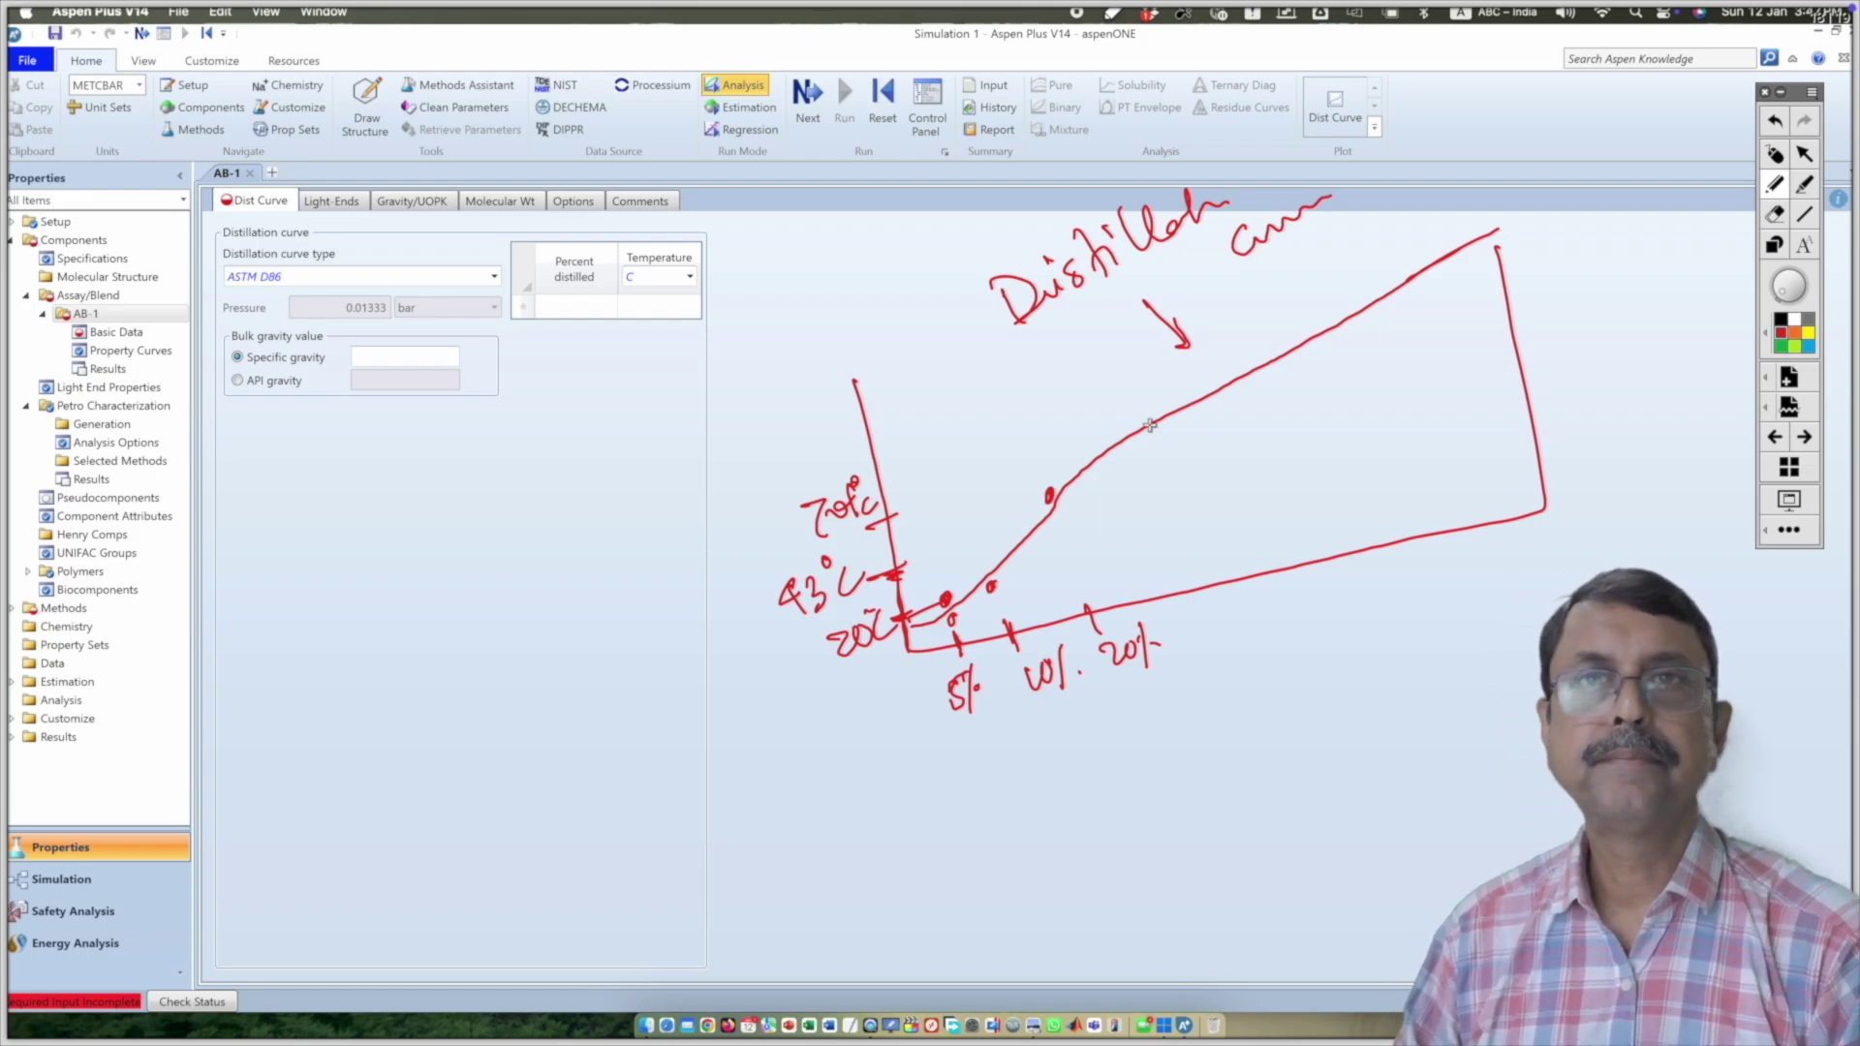
click(1774, 155)
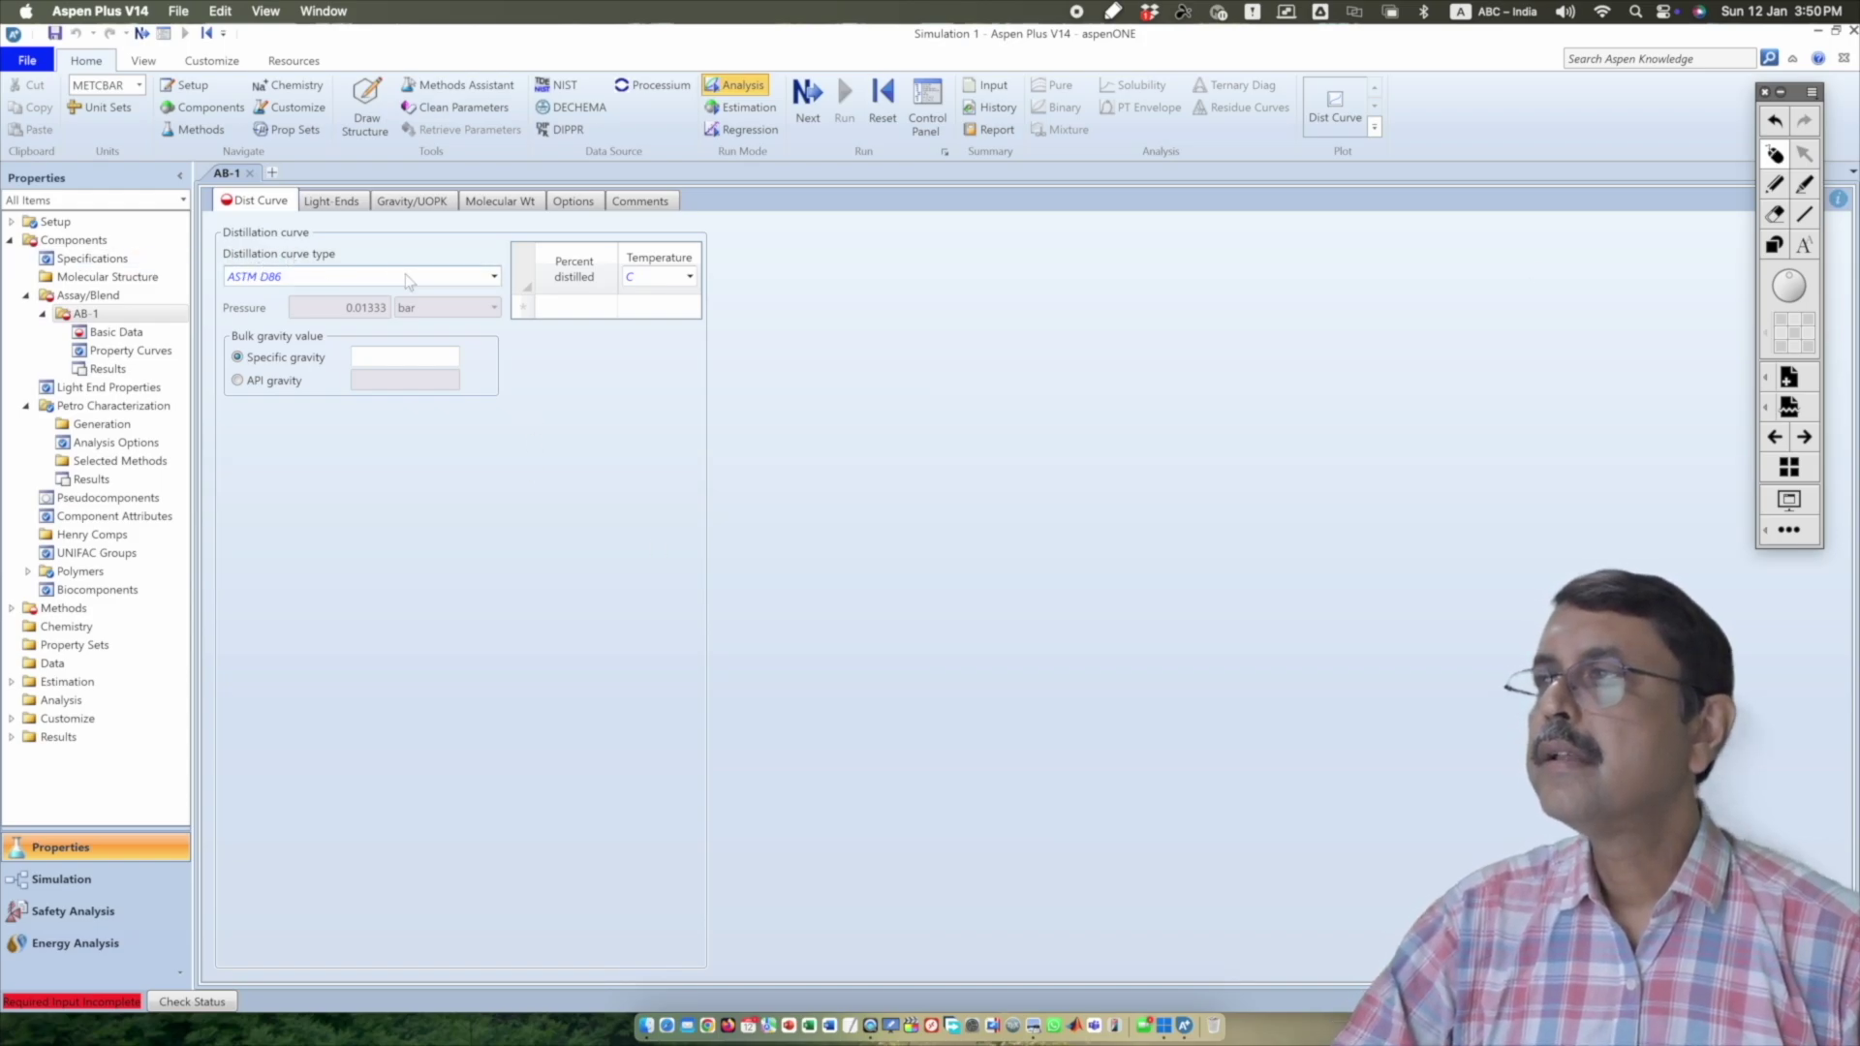
- Keep ASTM D86 as the distillation curve type and enter a first point of 5 percent distilled at 56 °C
click(494, 278)
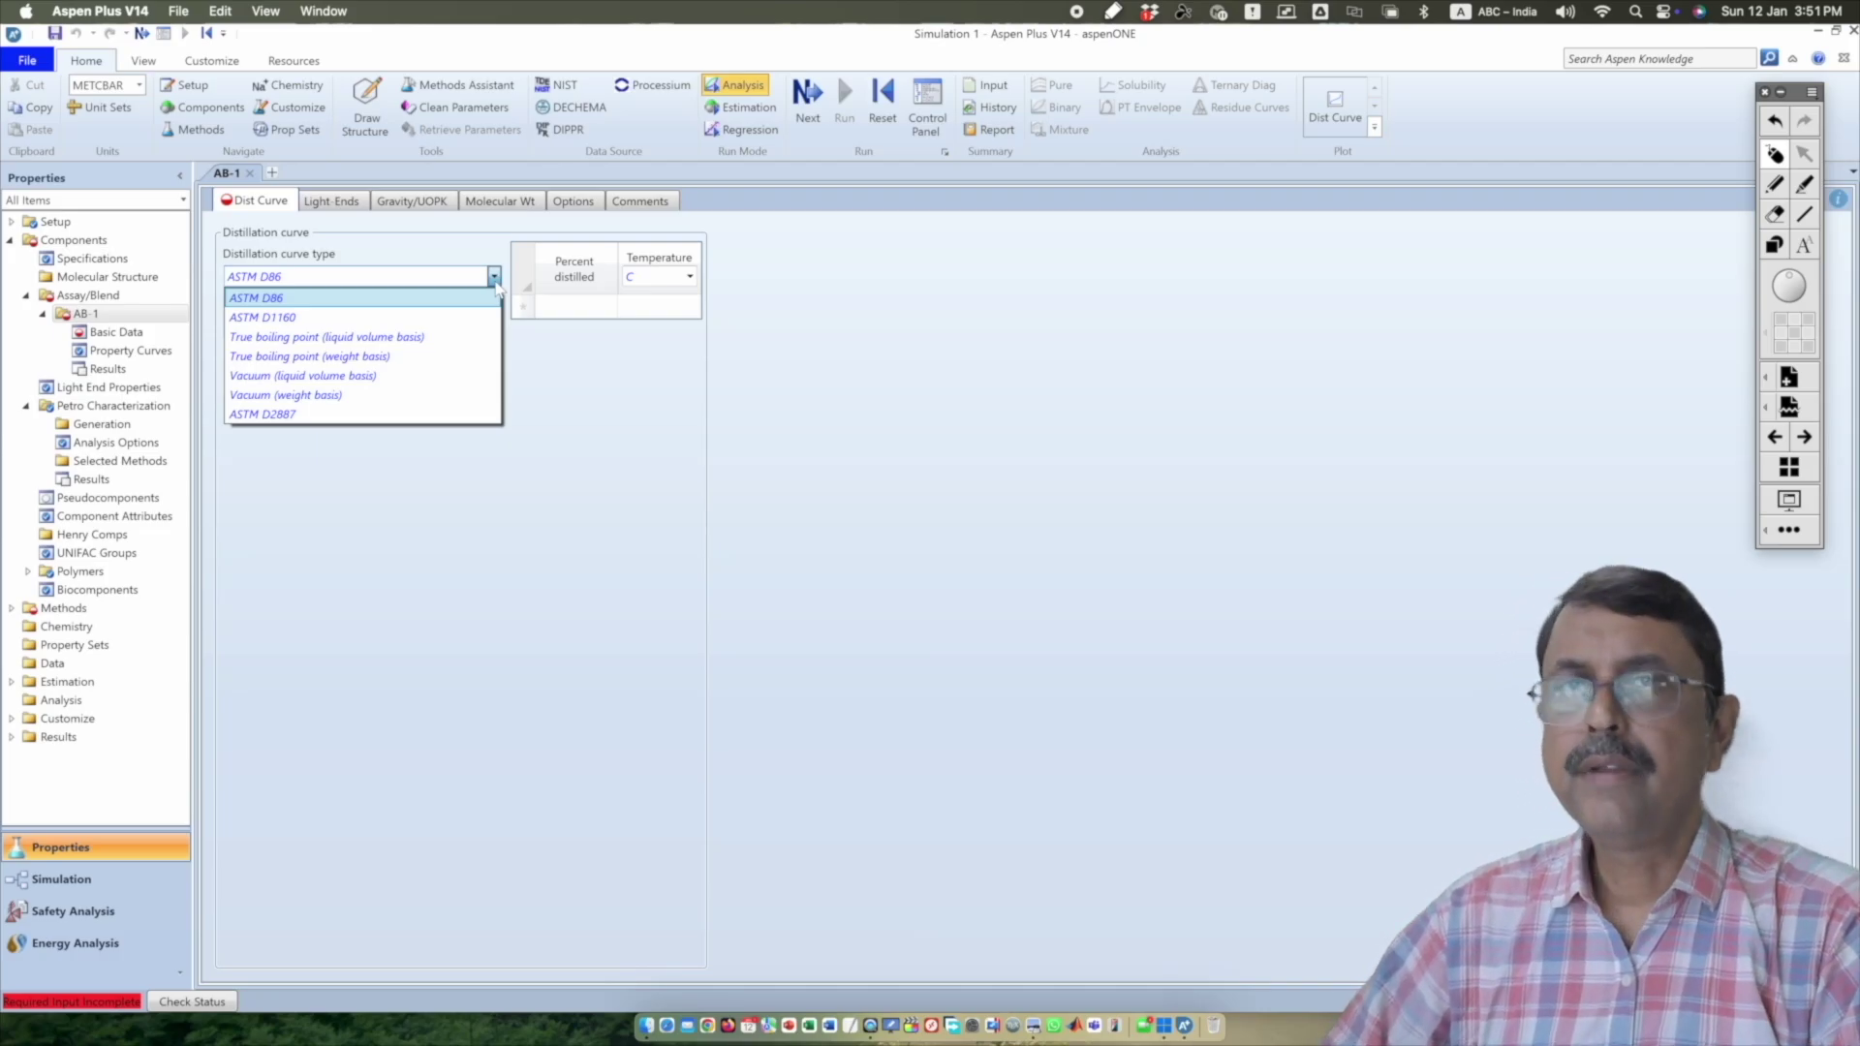
click(594, 365)
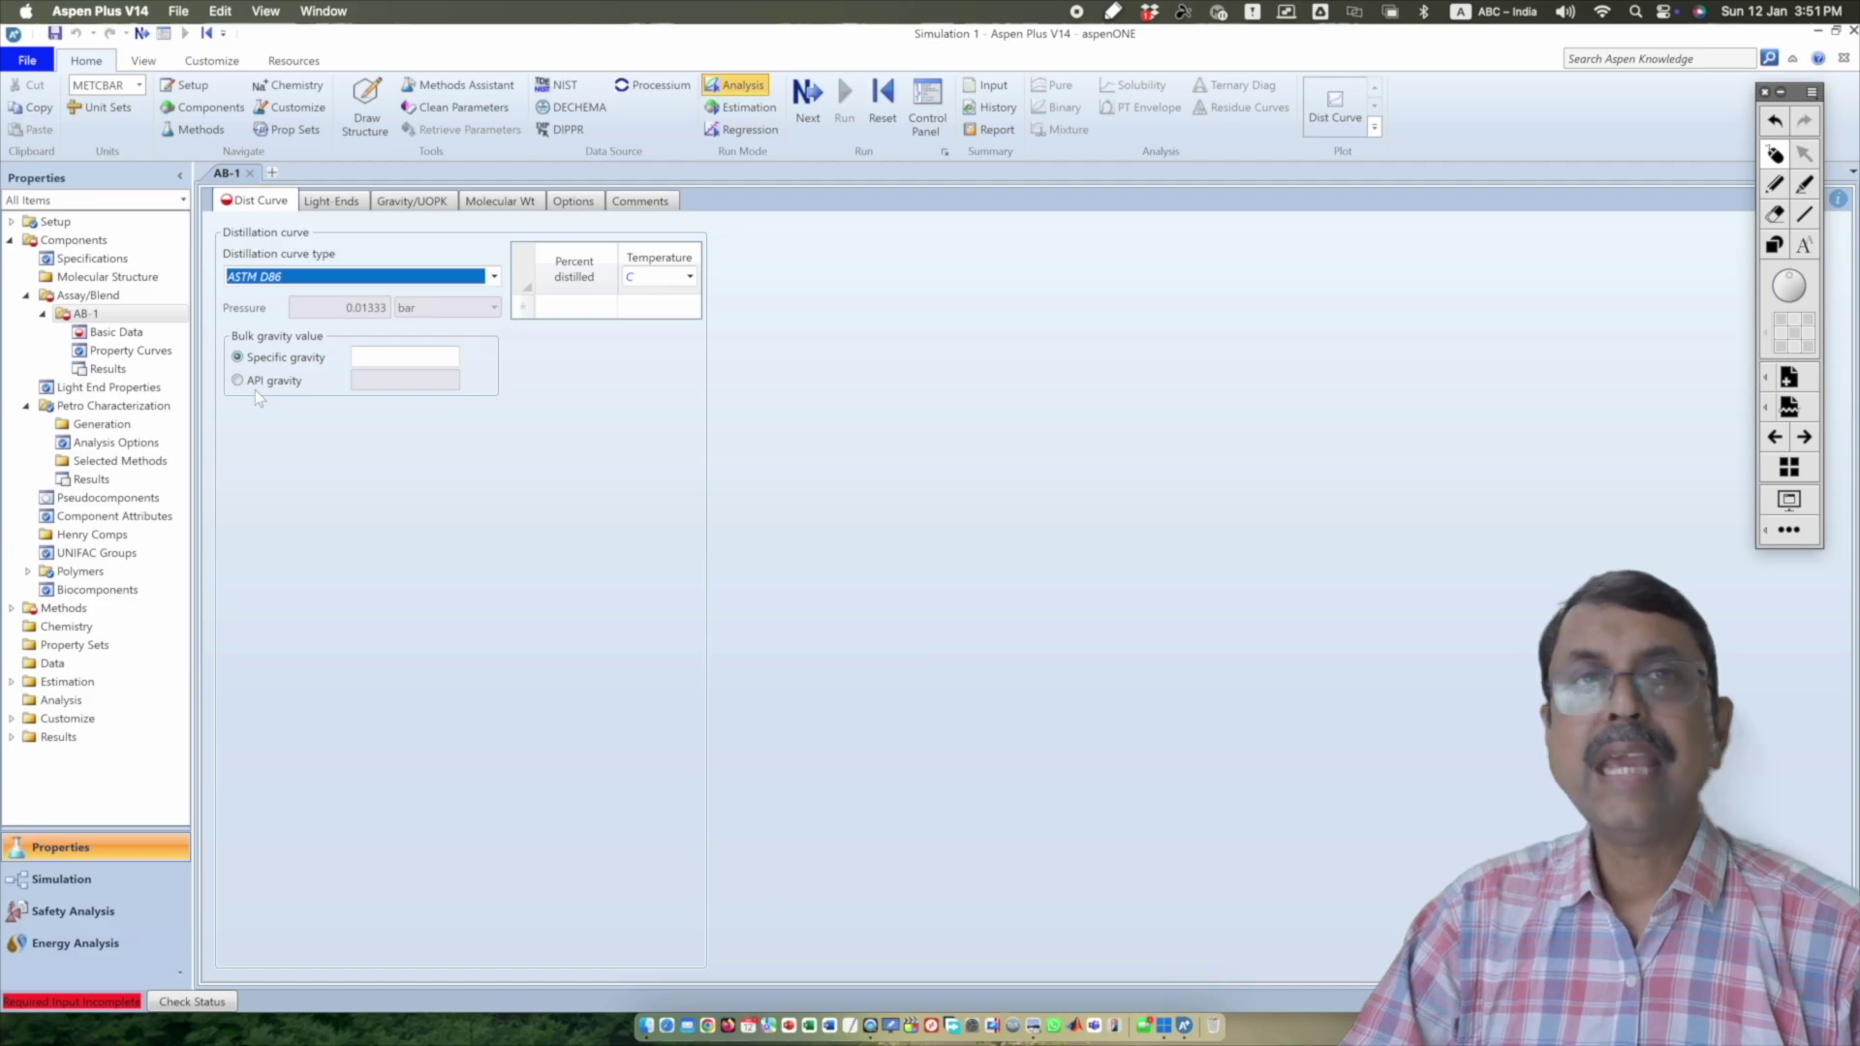
click(585, 310)
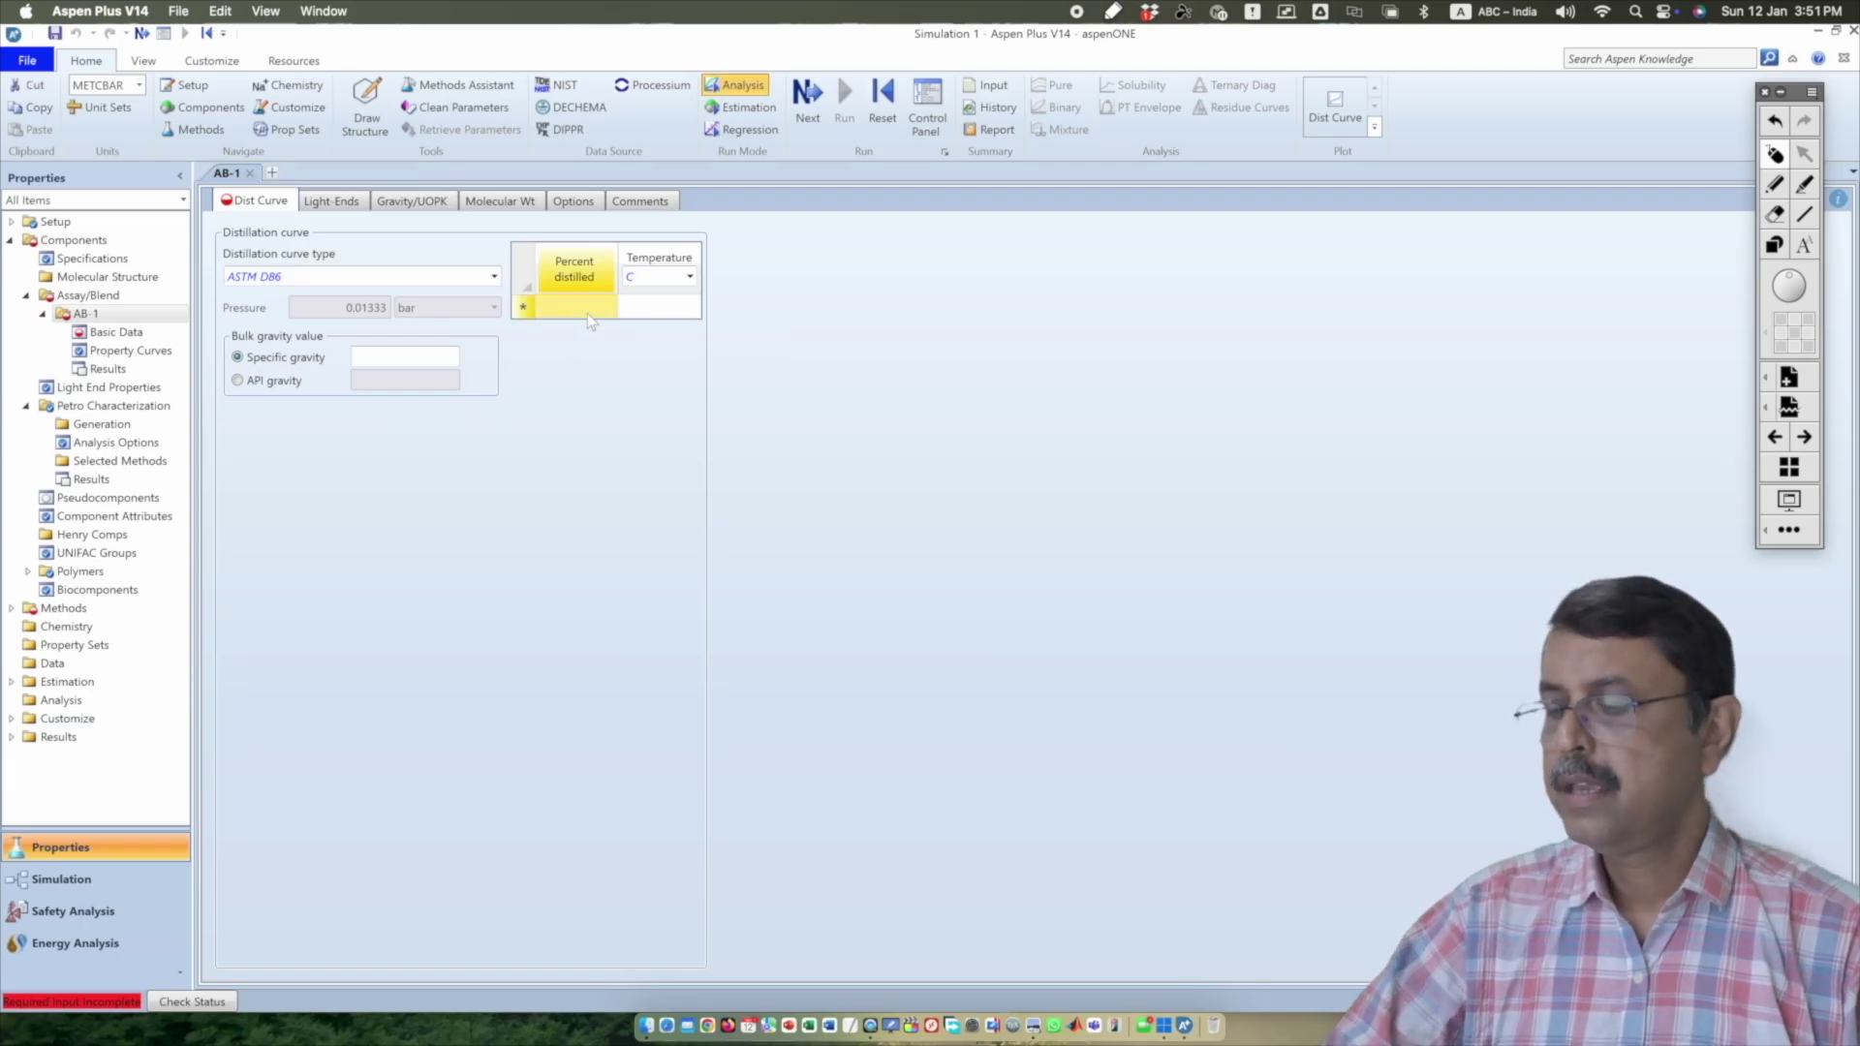
text(5)
click(655, 306)
click(657, 310)
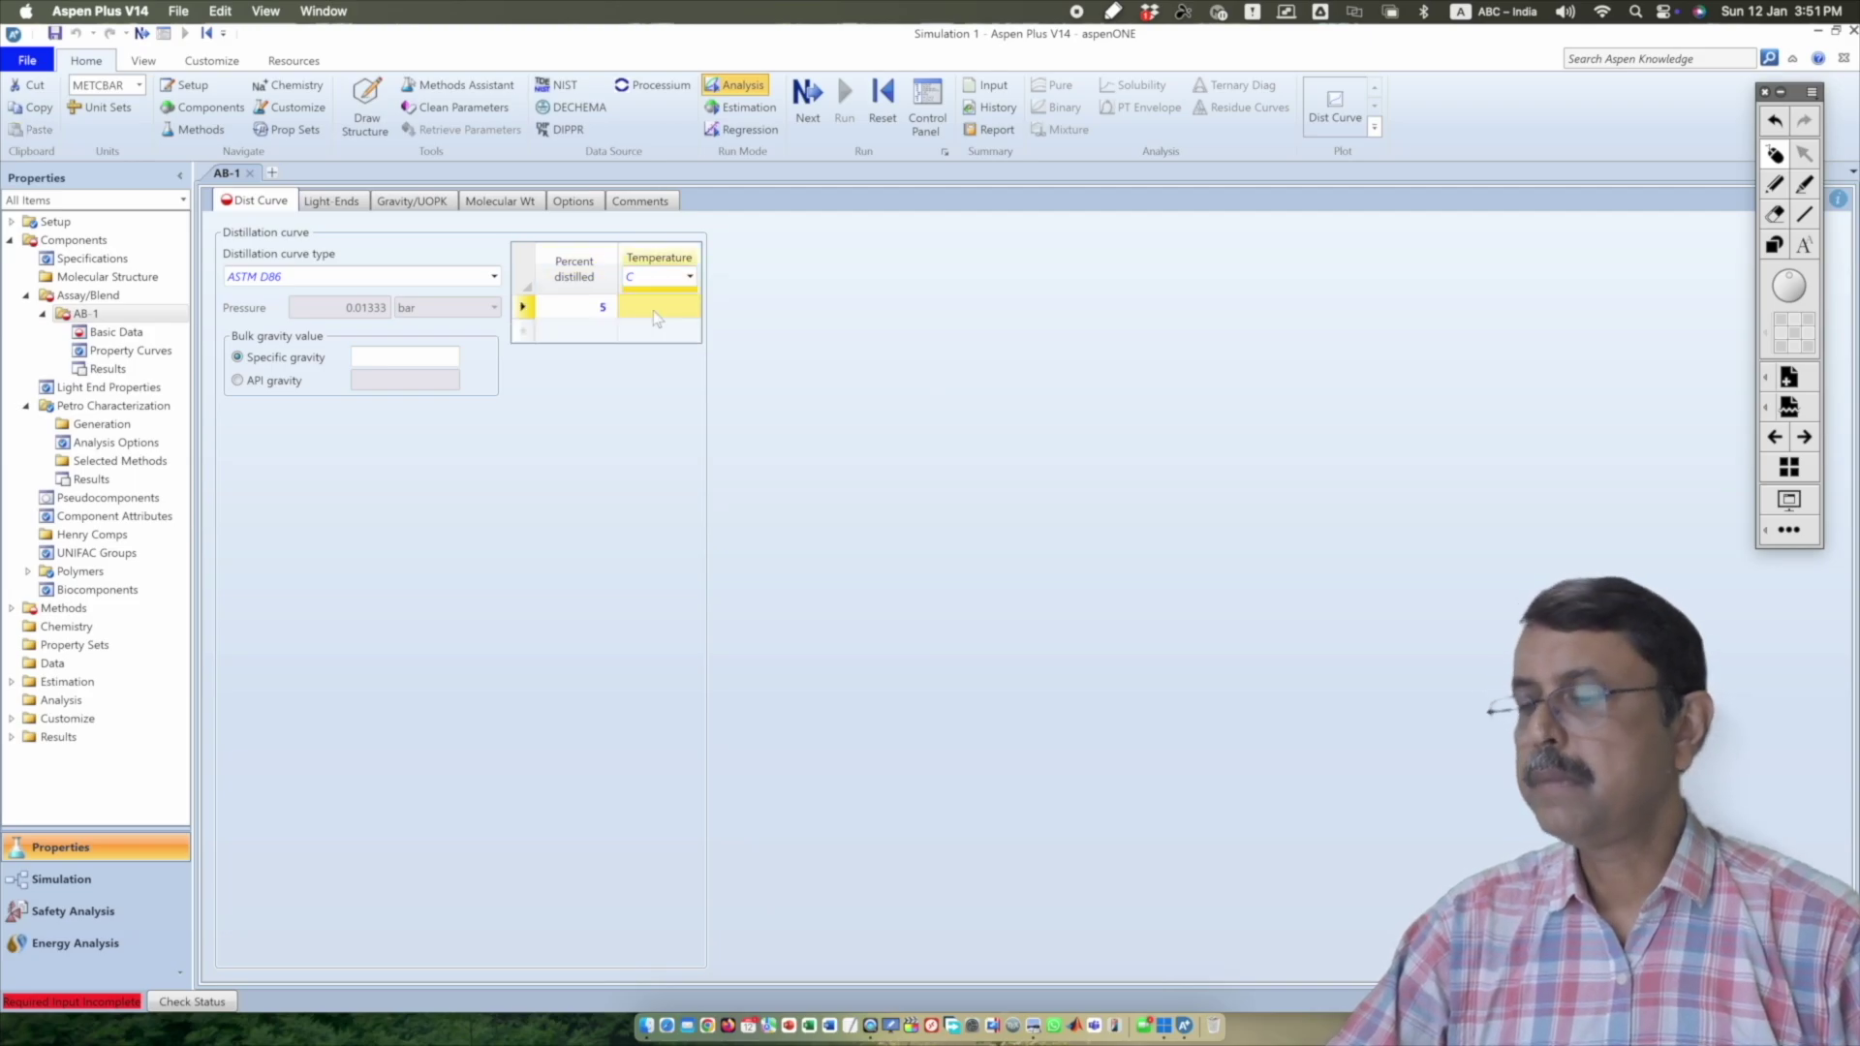
text(56)
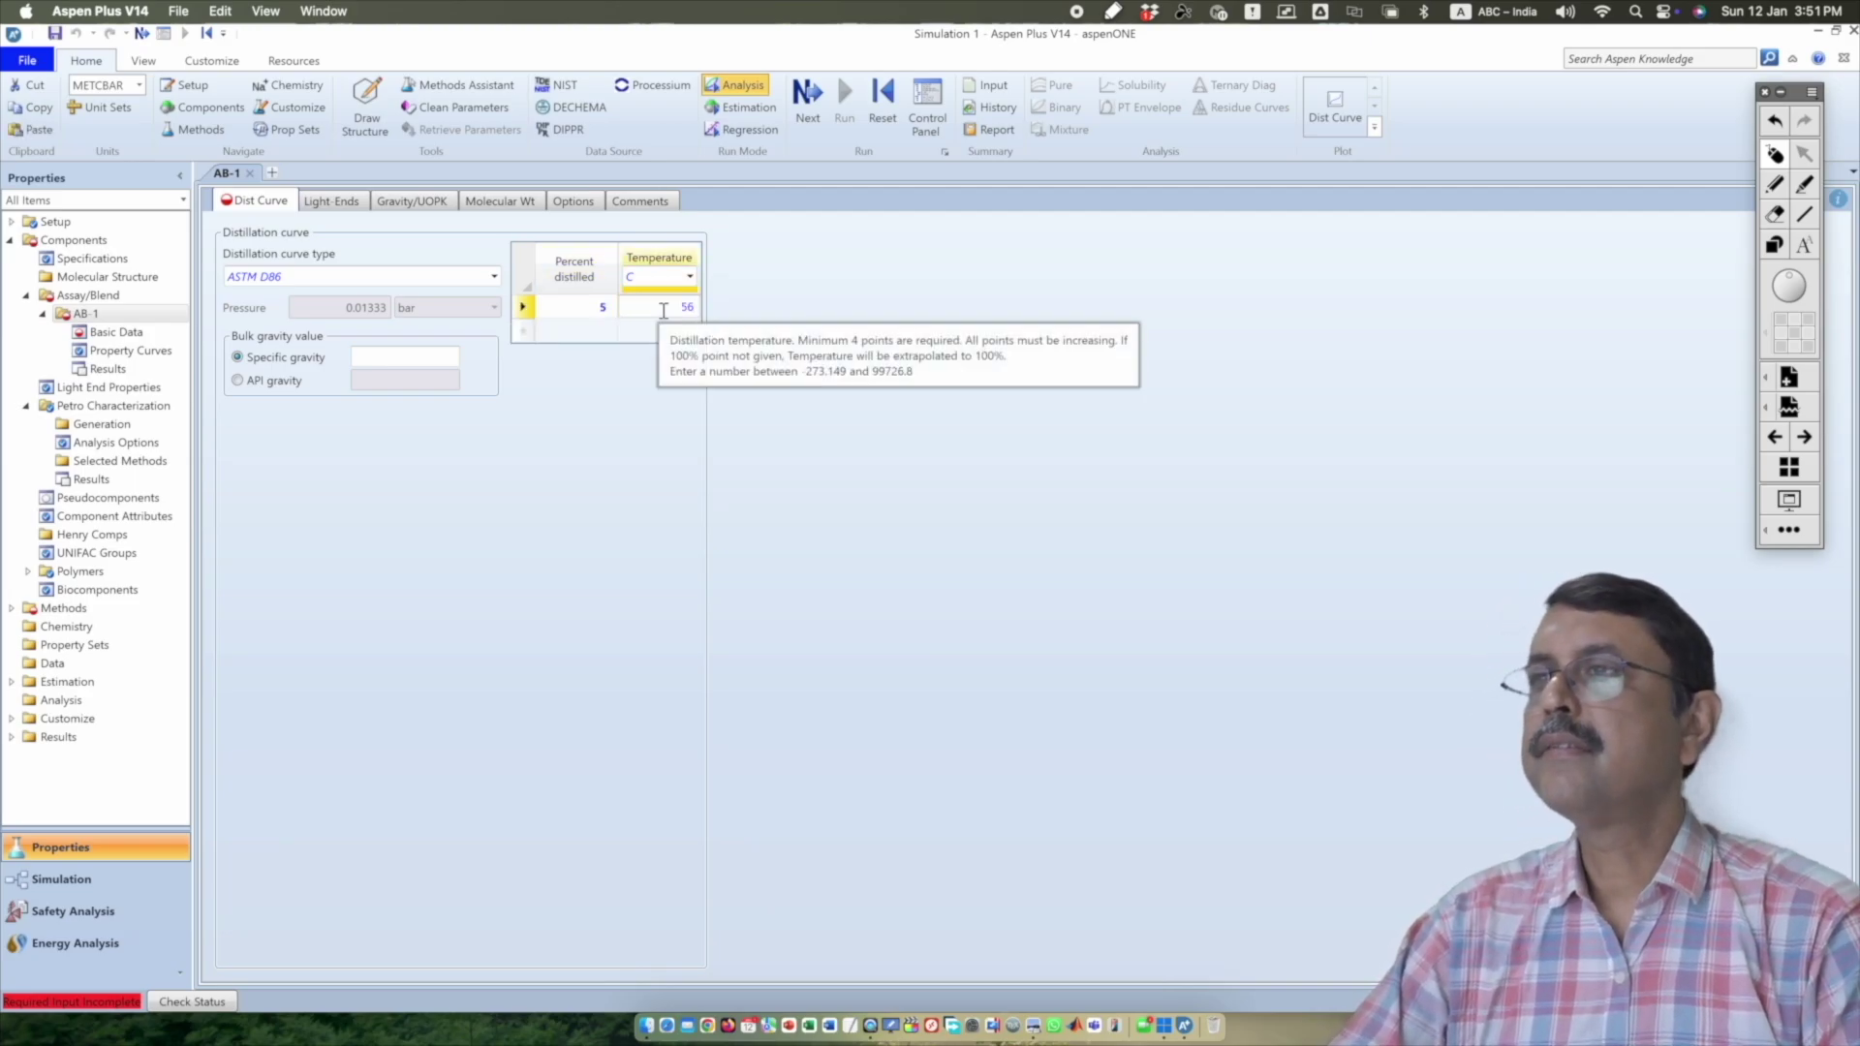
- Add a second distillation curve point of 10 percent distilled at 70 °C
click(596, 332)
text(10)
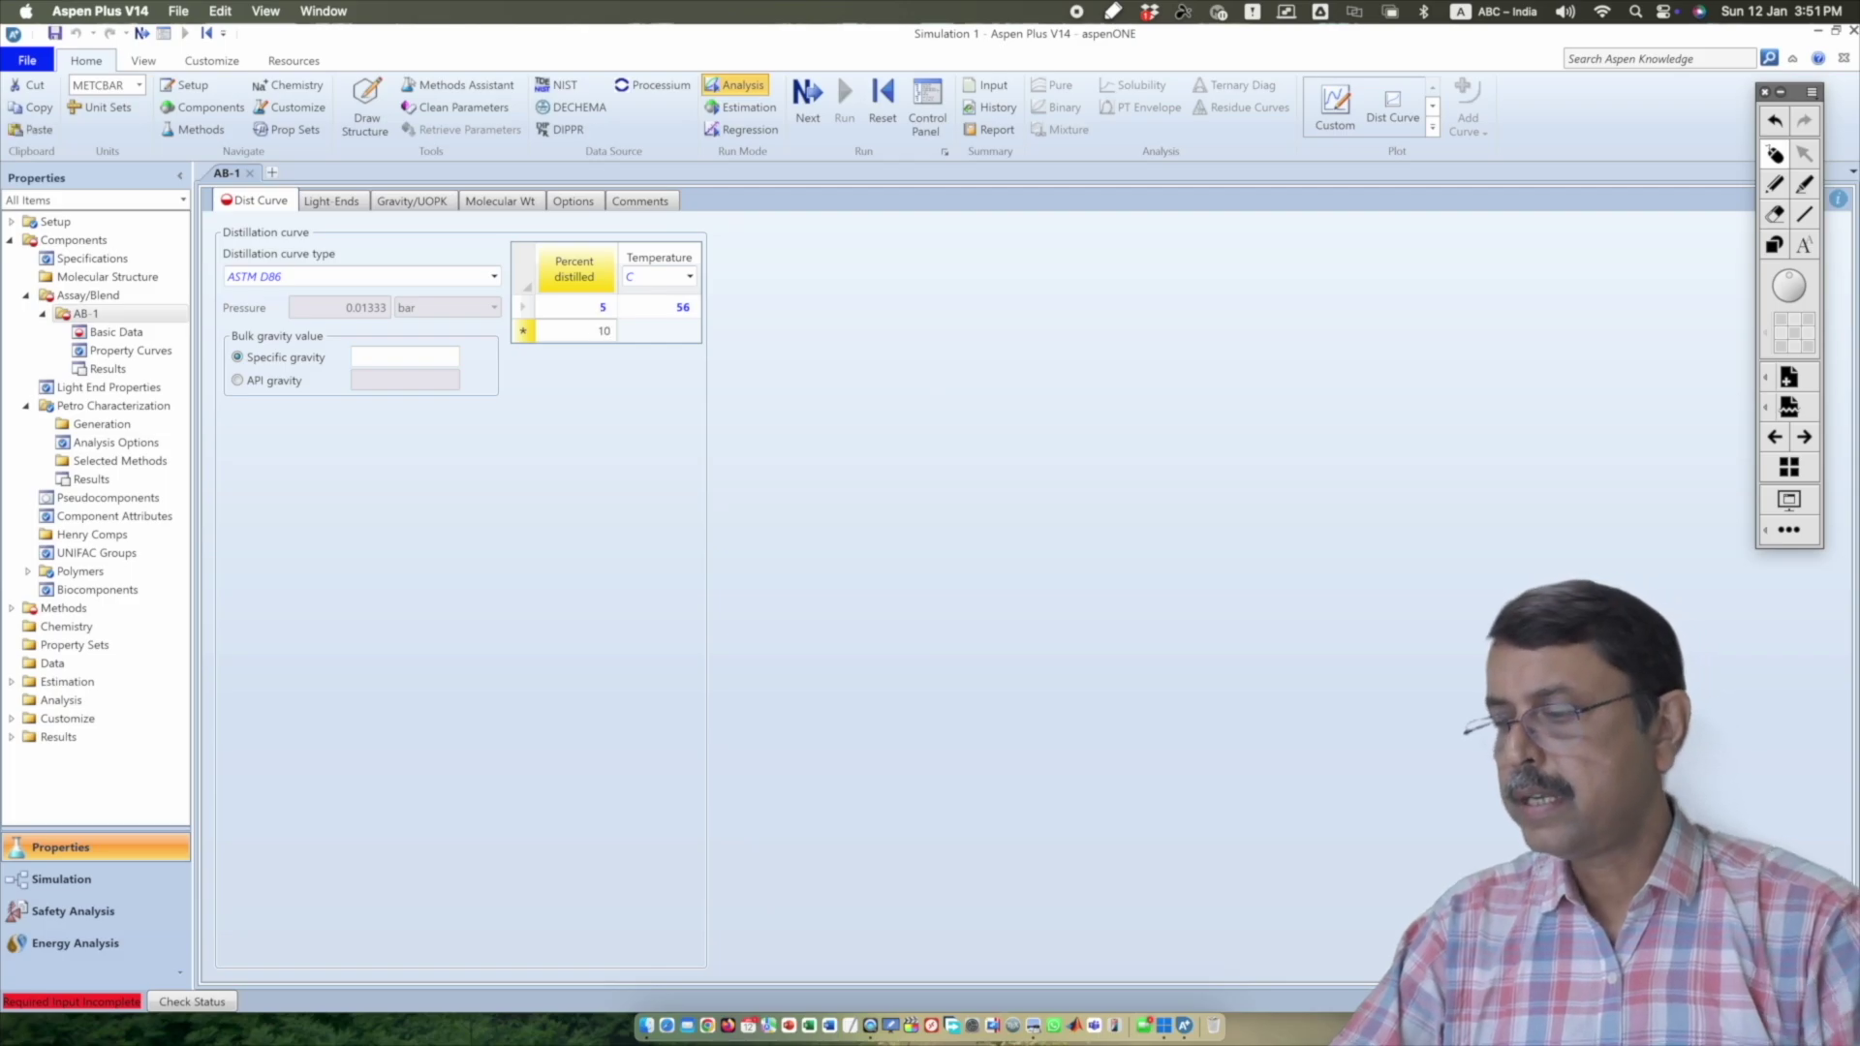
click(656, 332)
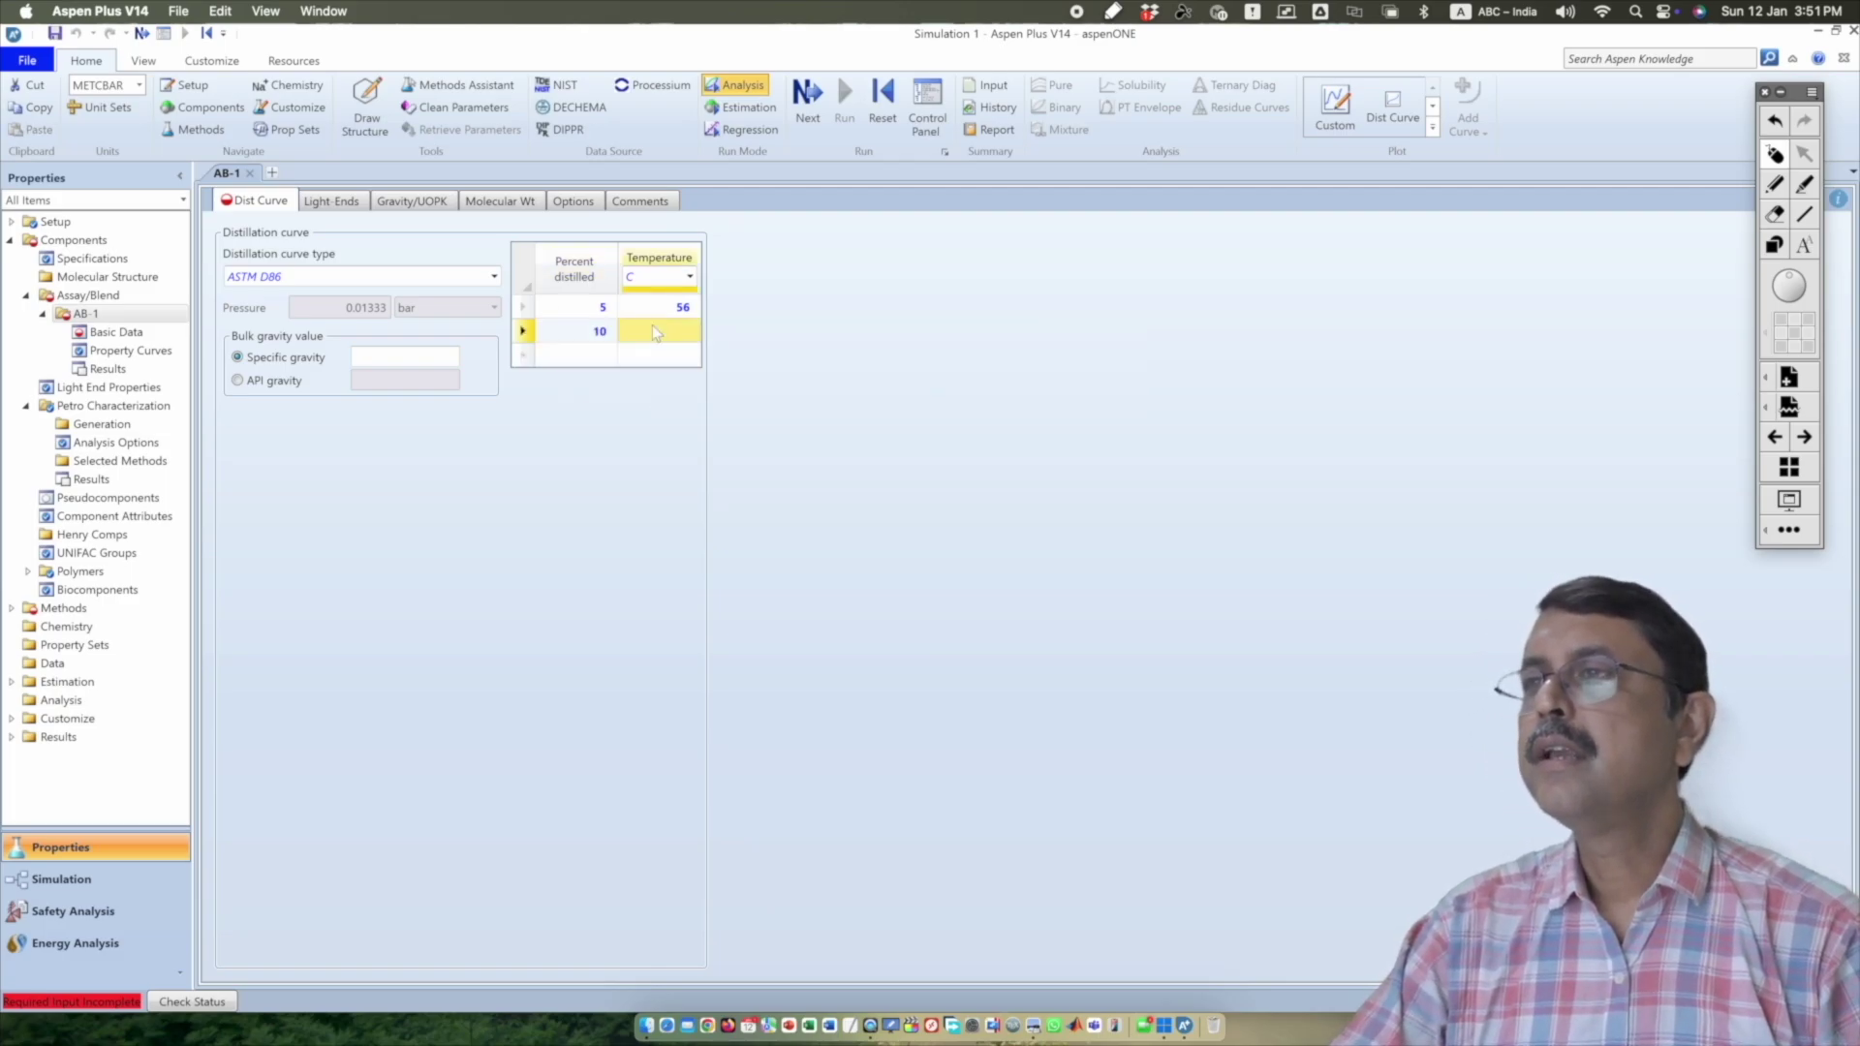
text(70)
key(Return)
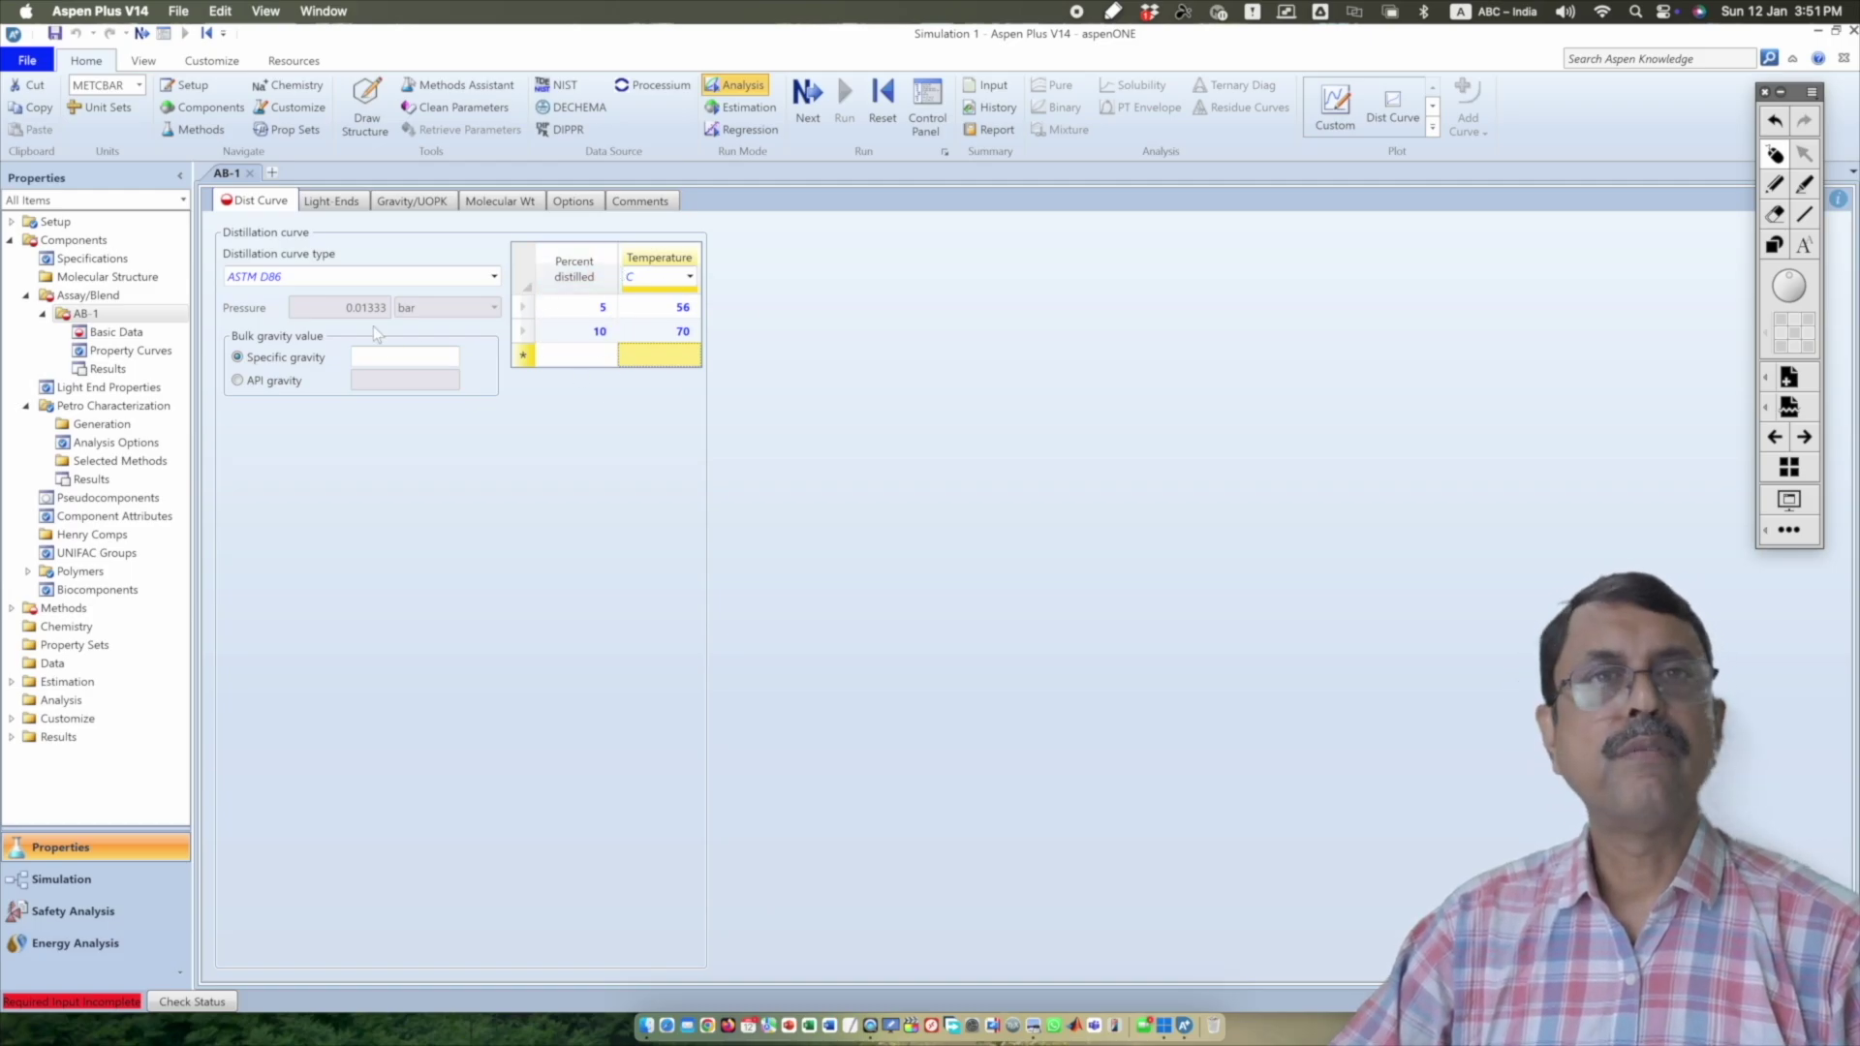
- View the light-ends form of assay AB-1 and the list of petroleum properties selectable for its property curves
click(330, 212)
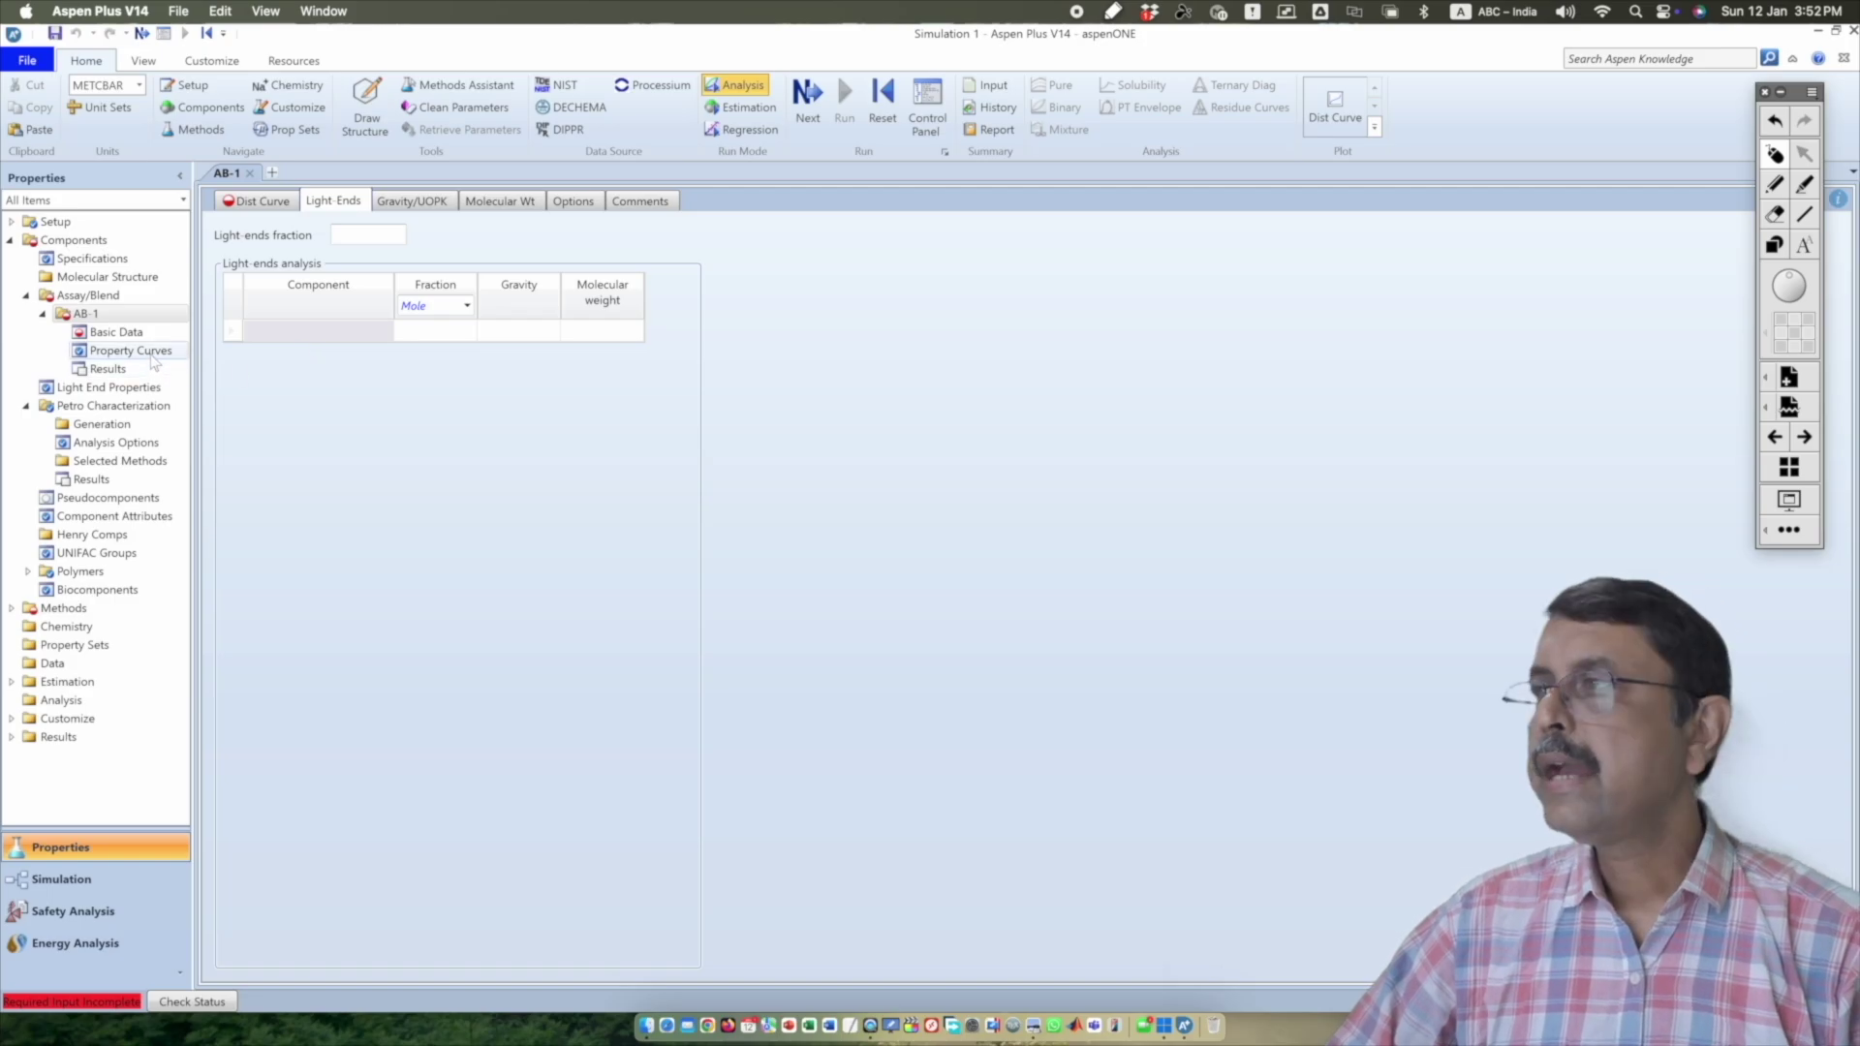
click(129, 351)
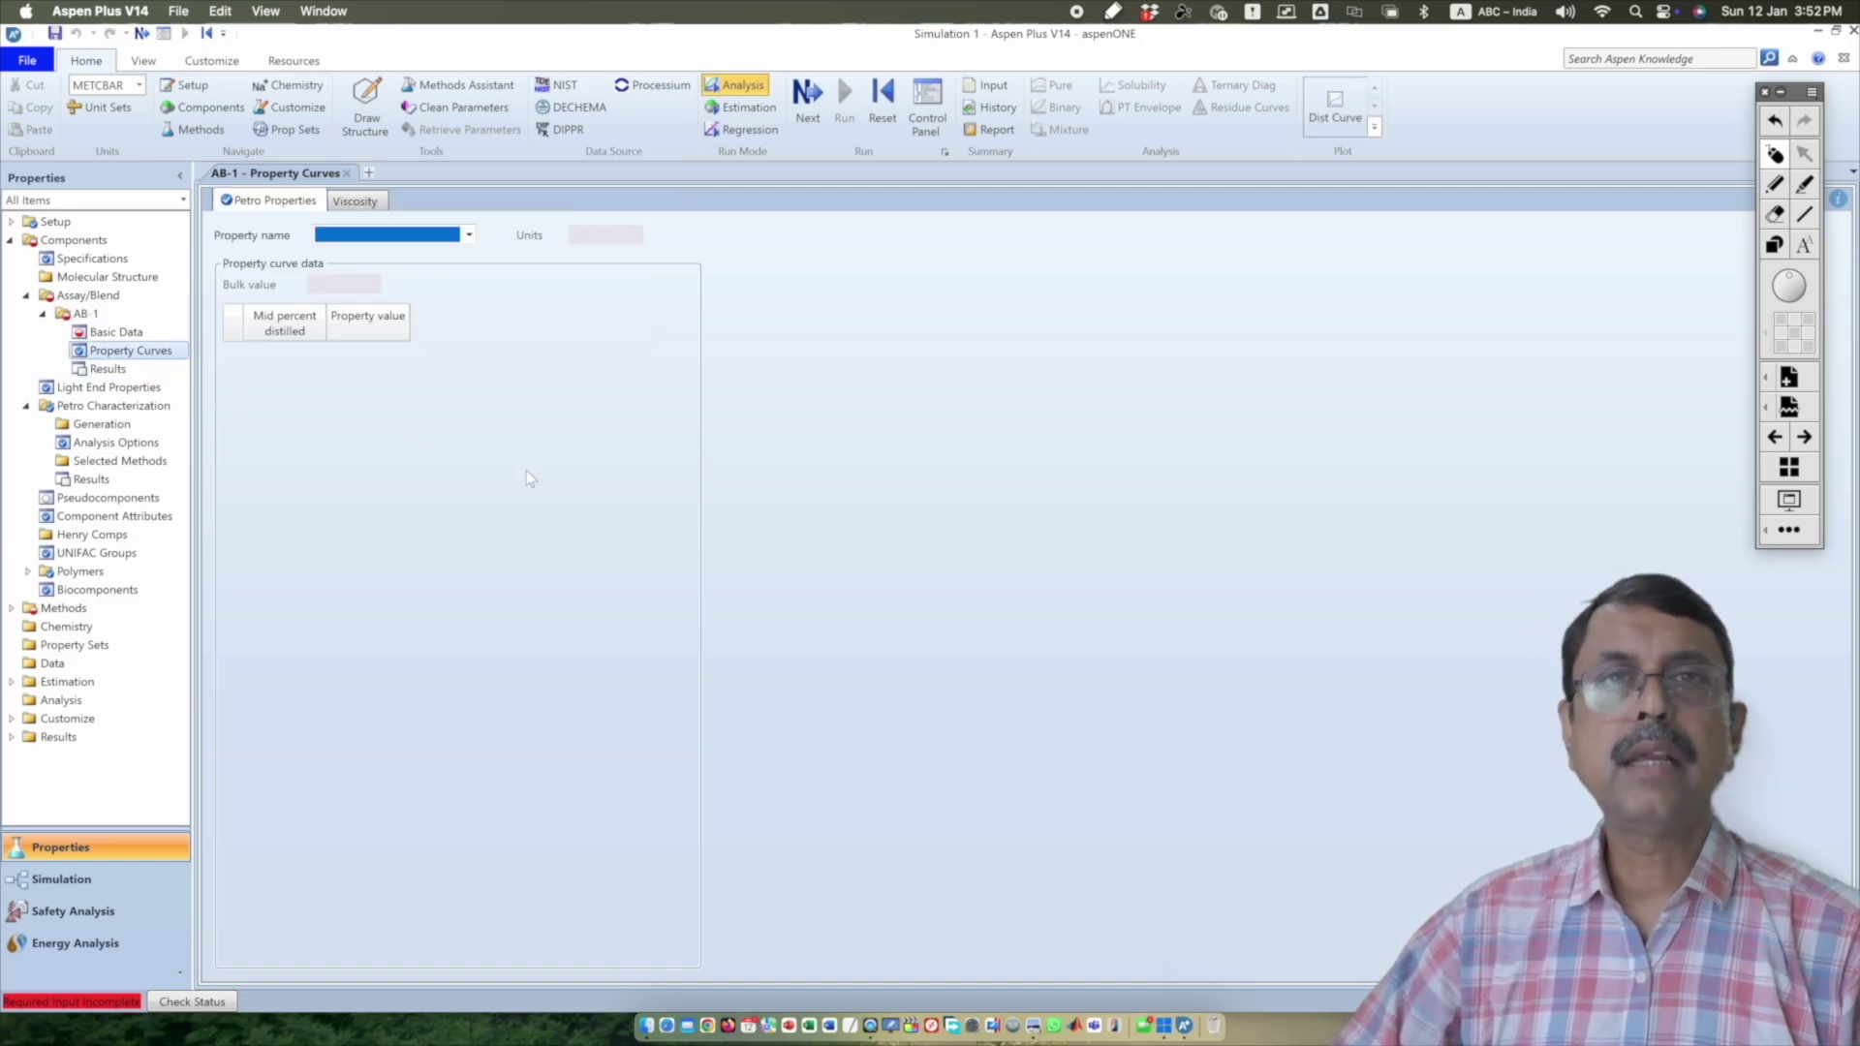
click(468, 236)
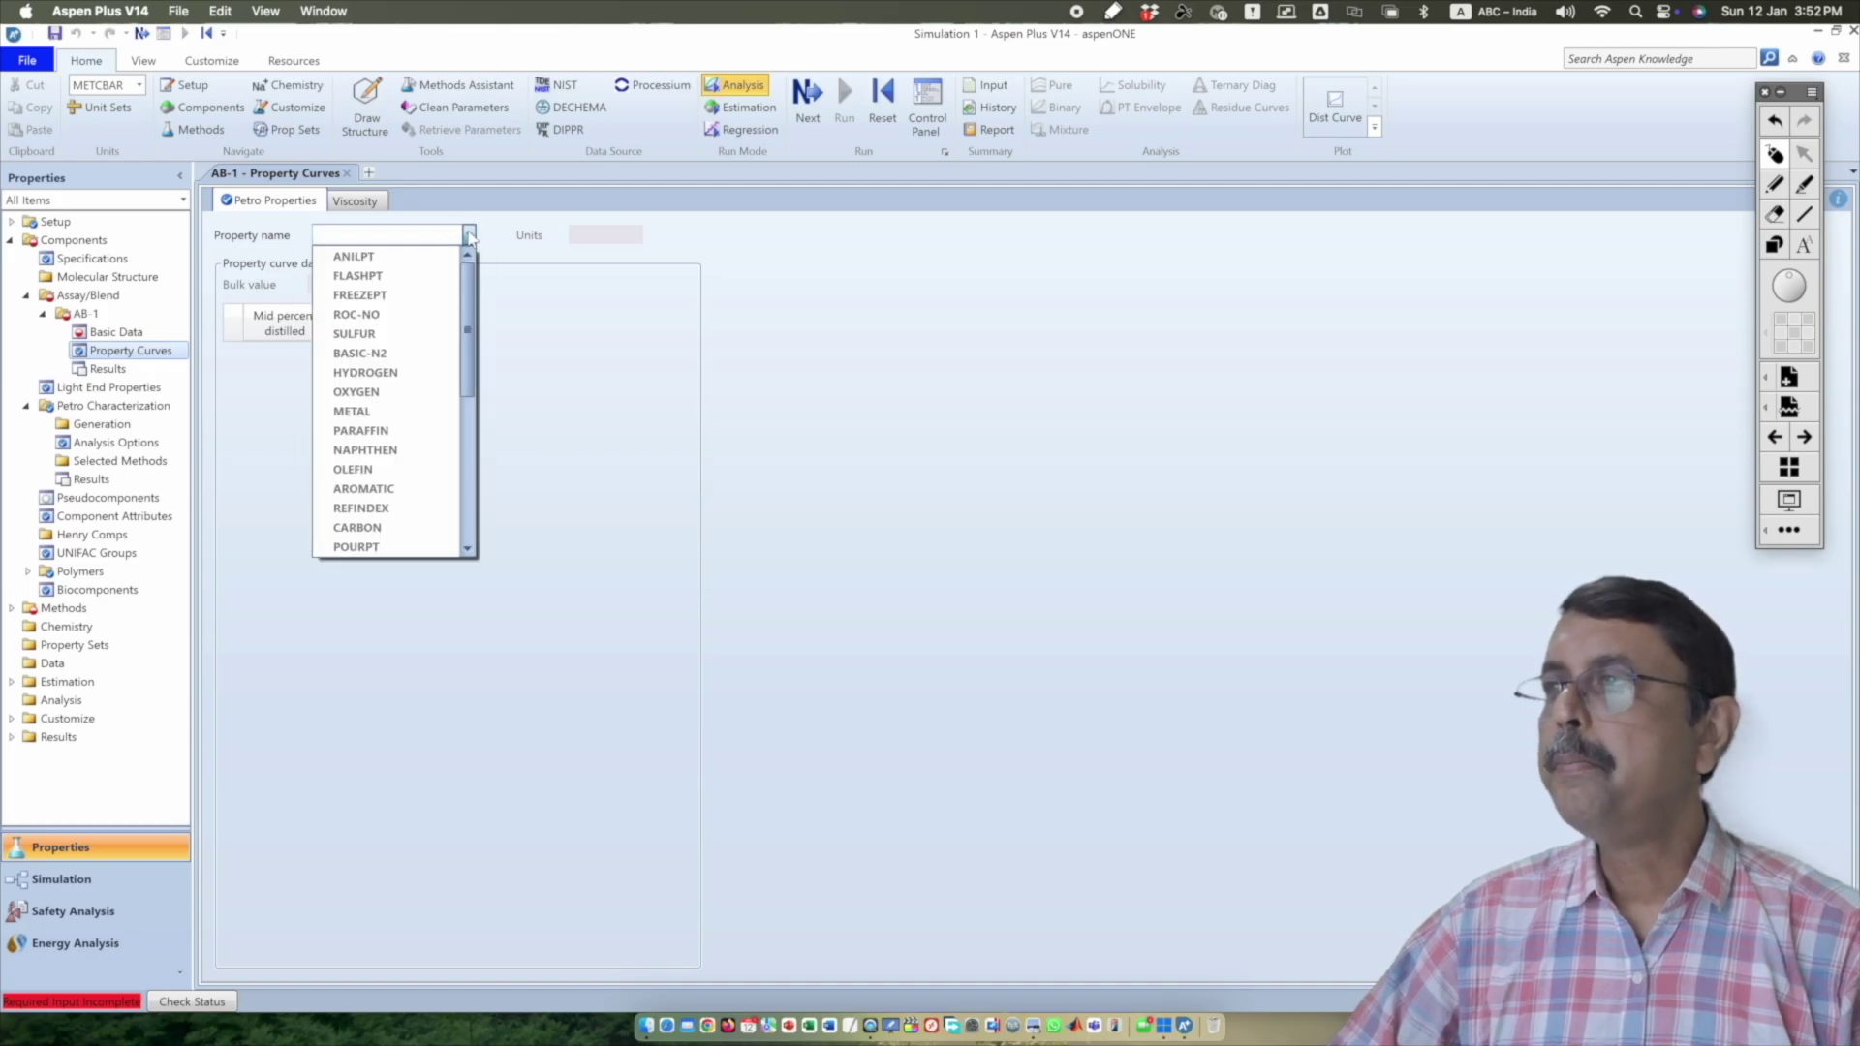
click(386, 280)
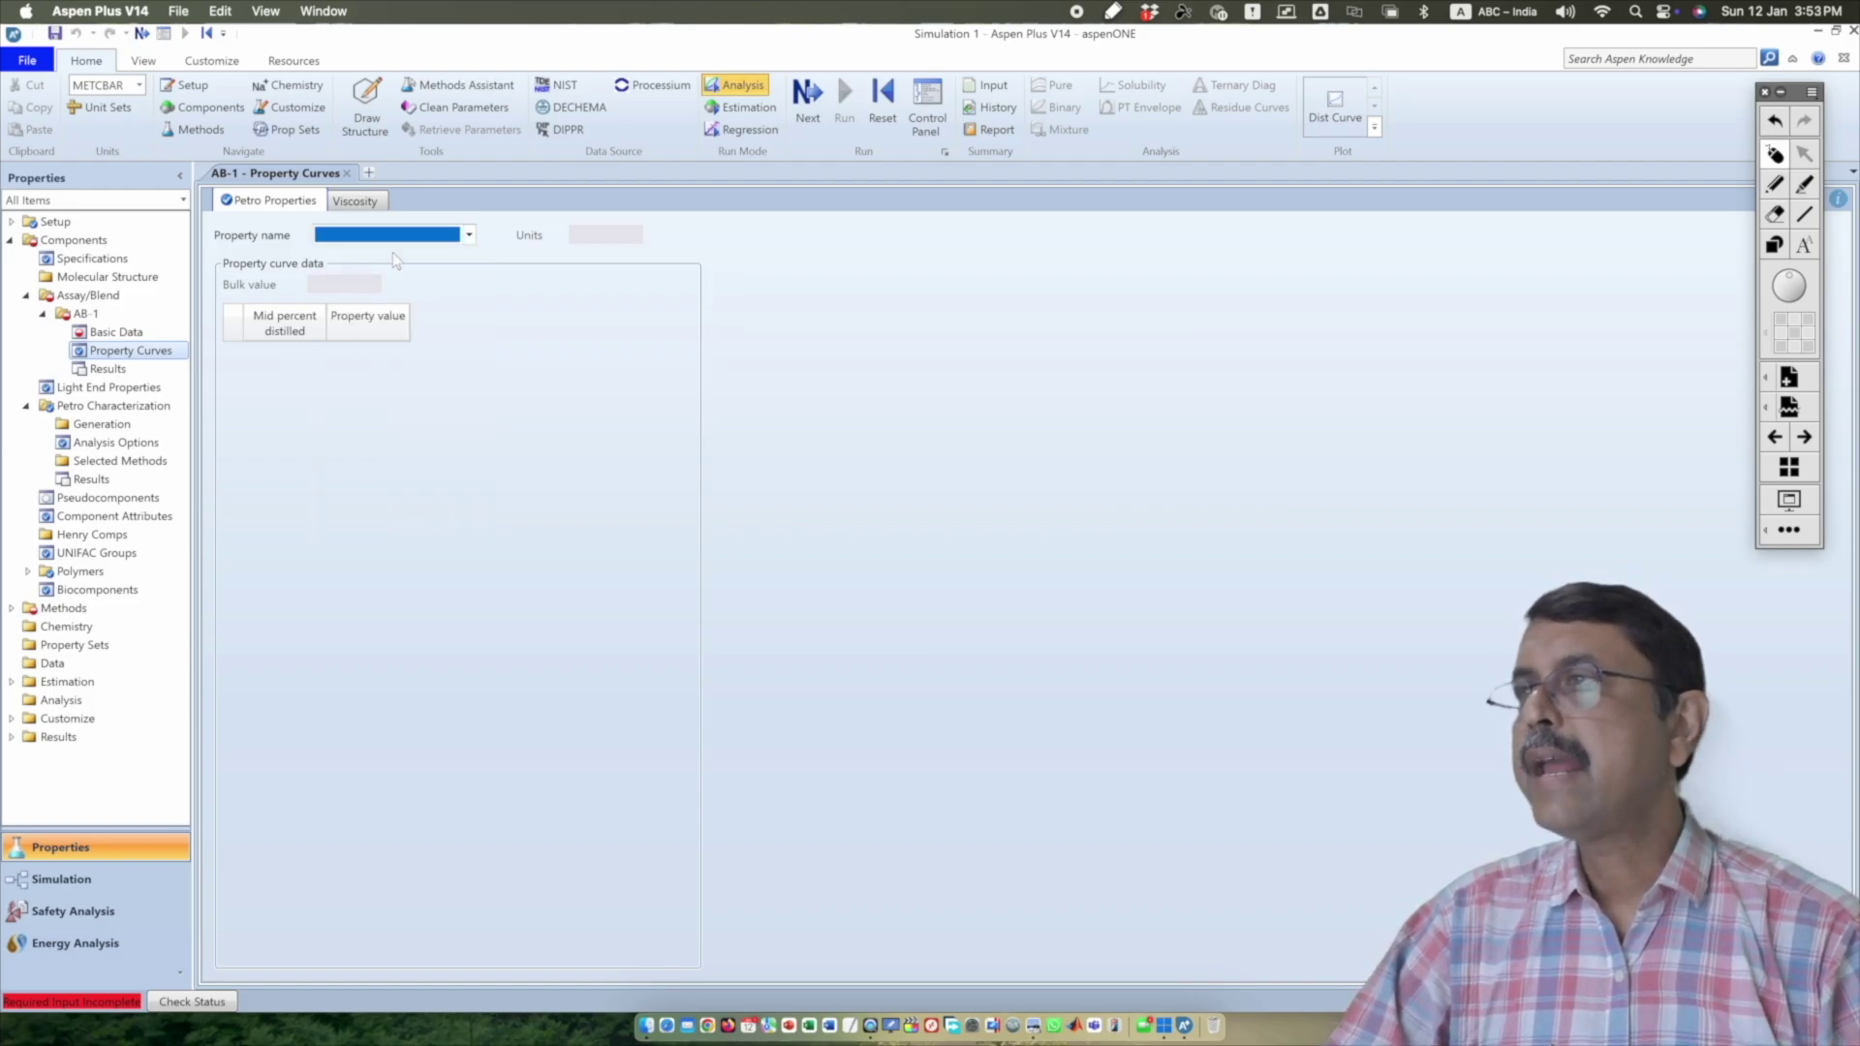
click(466, 235)
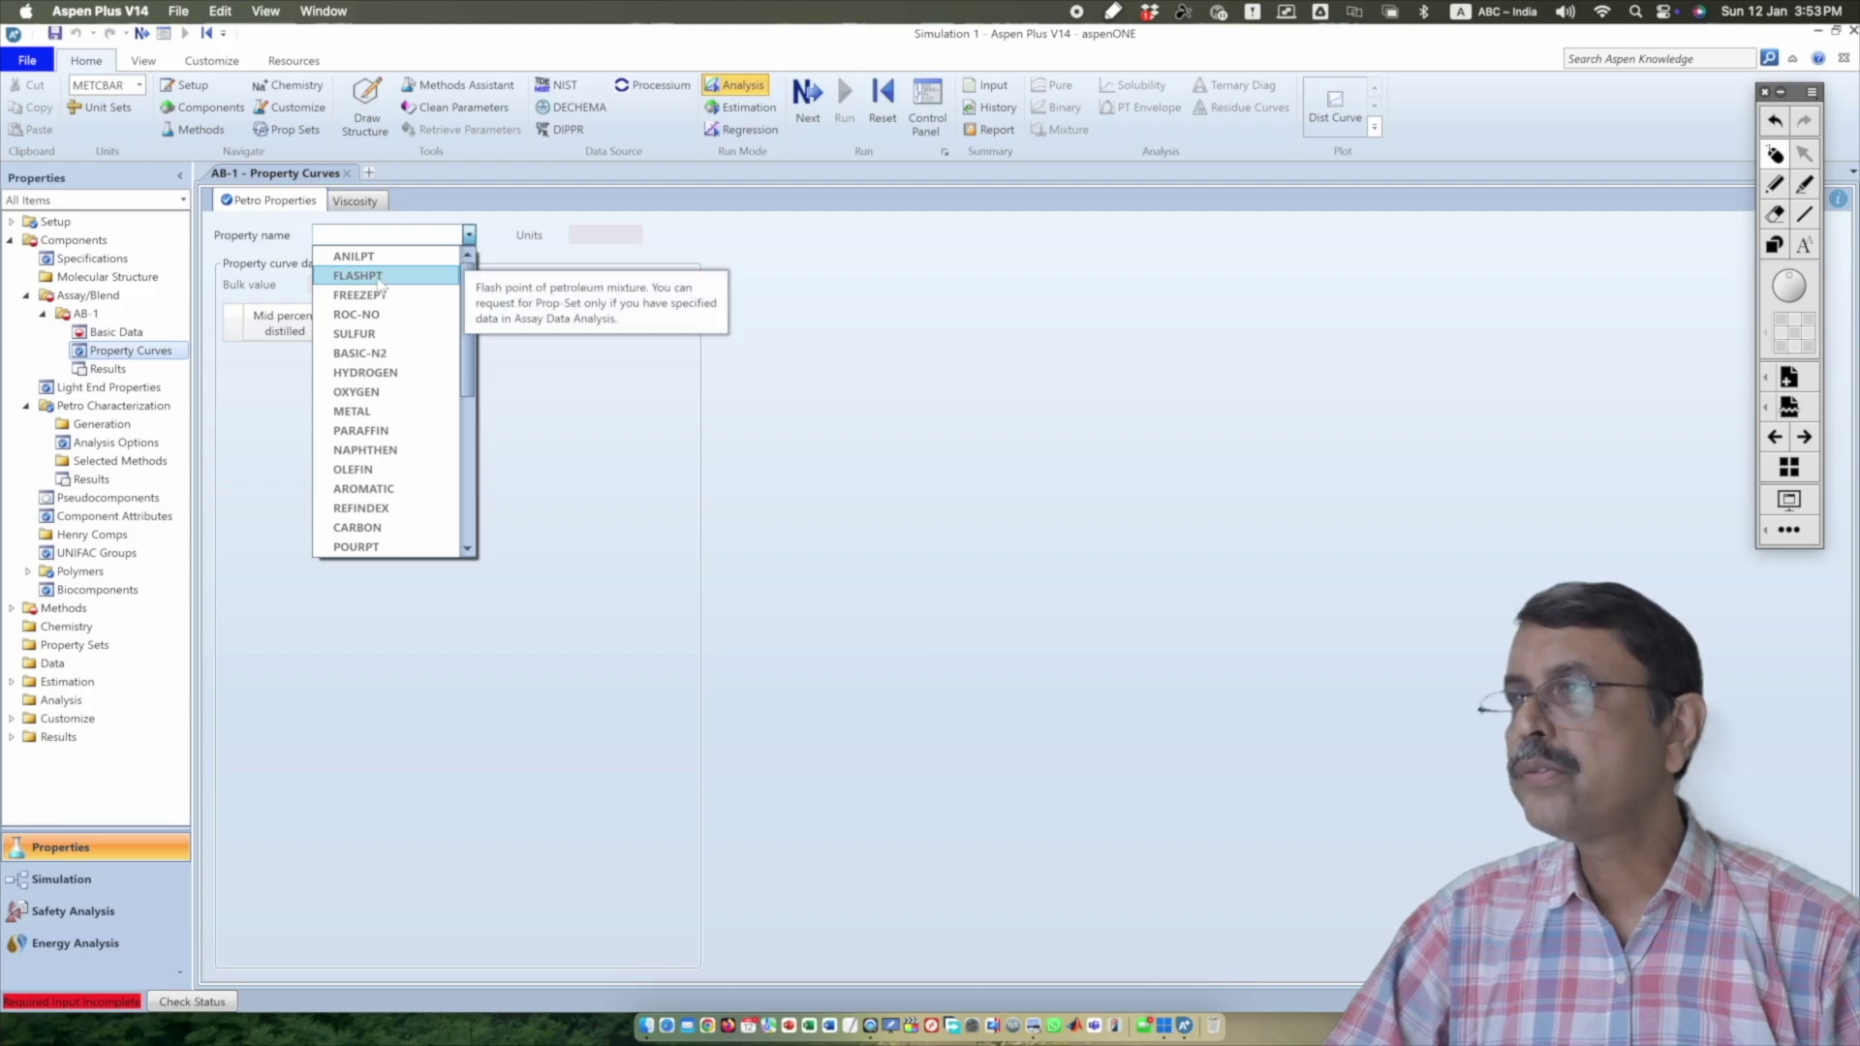
- Choose FLASHPT as a property curve for assay AB-1 and enter mid percent distilled points of 5 and 10
click(379, 278)
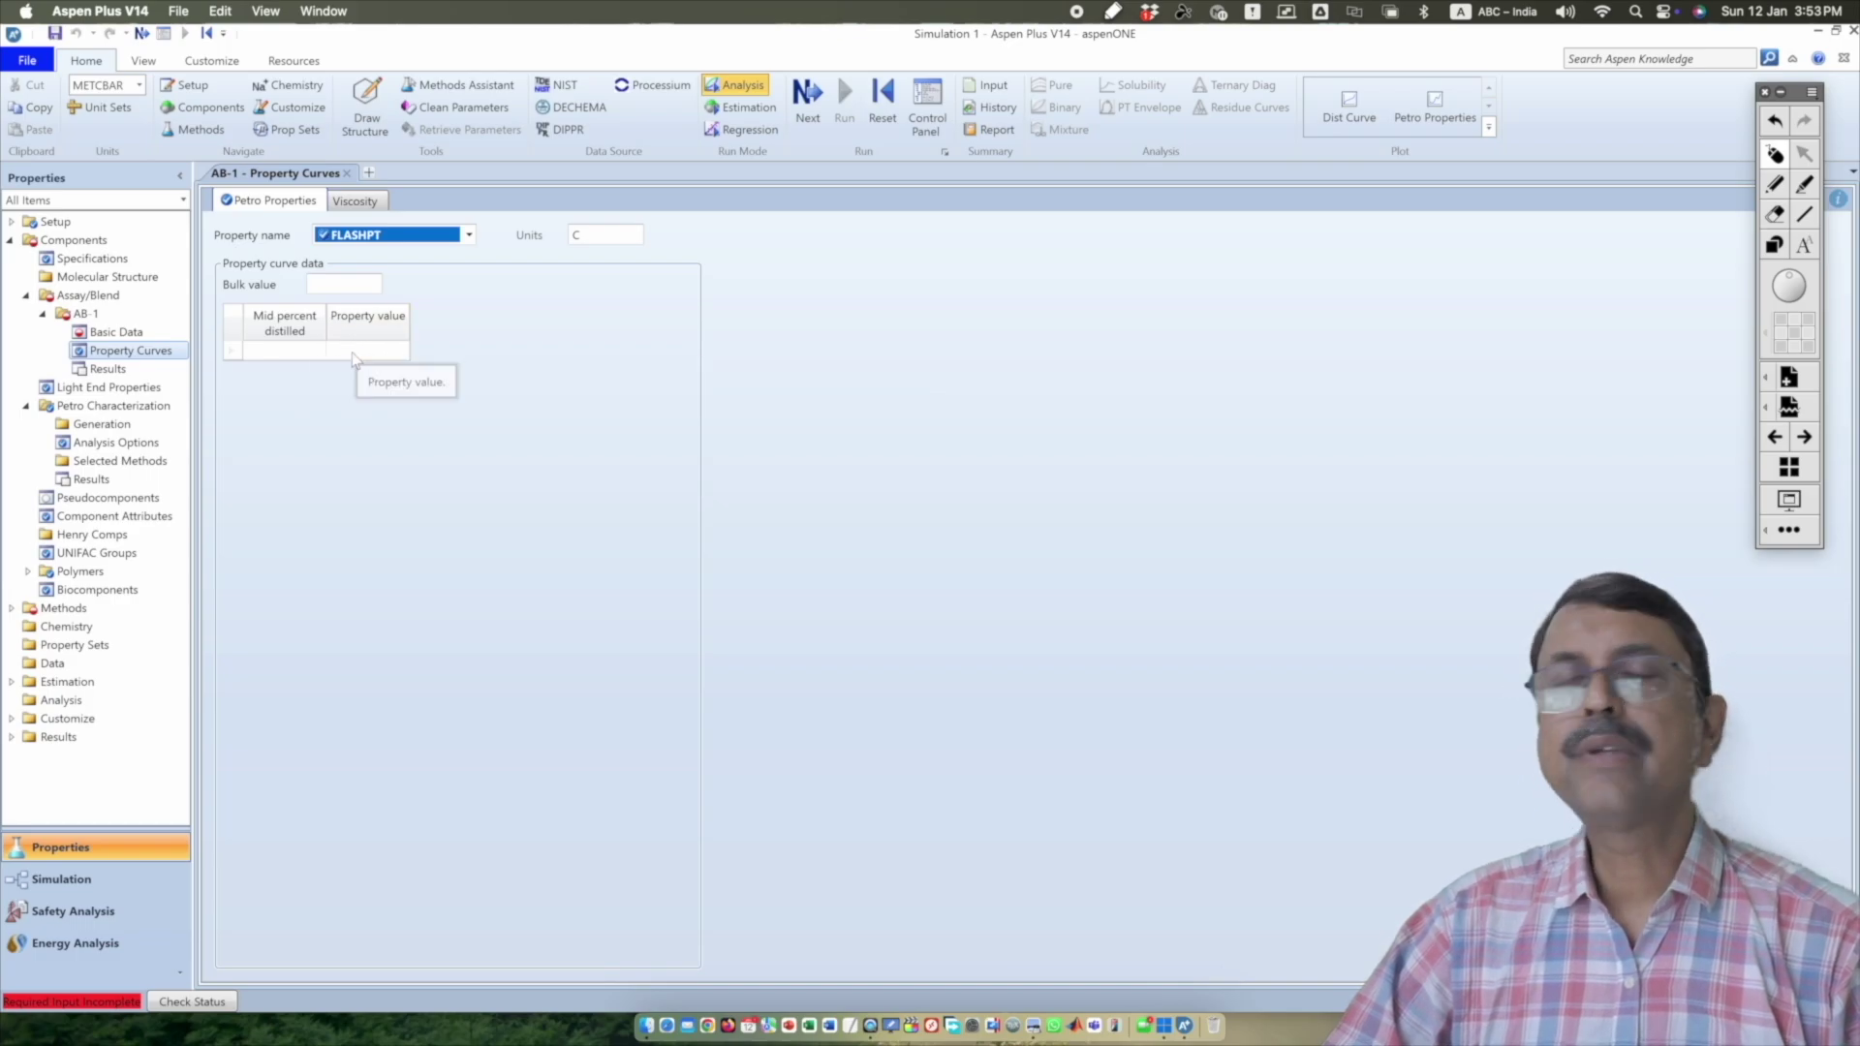
click(298, 356)
text(5)
click(366, 354)
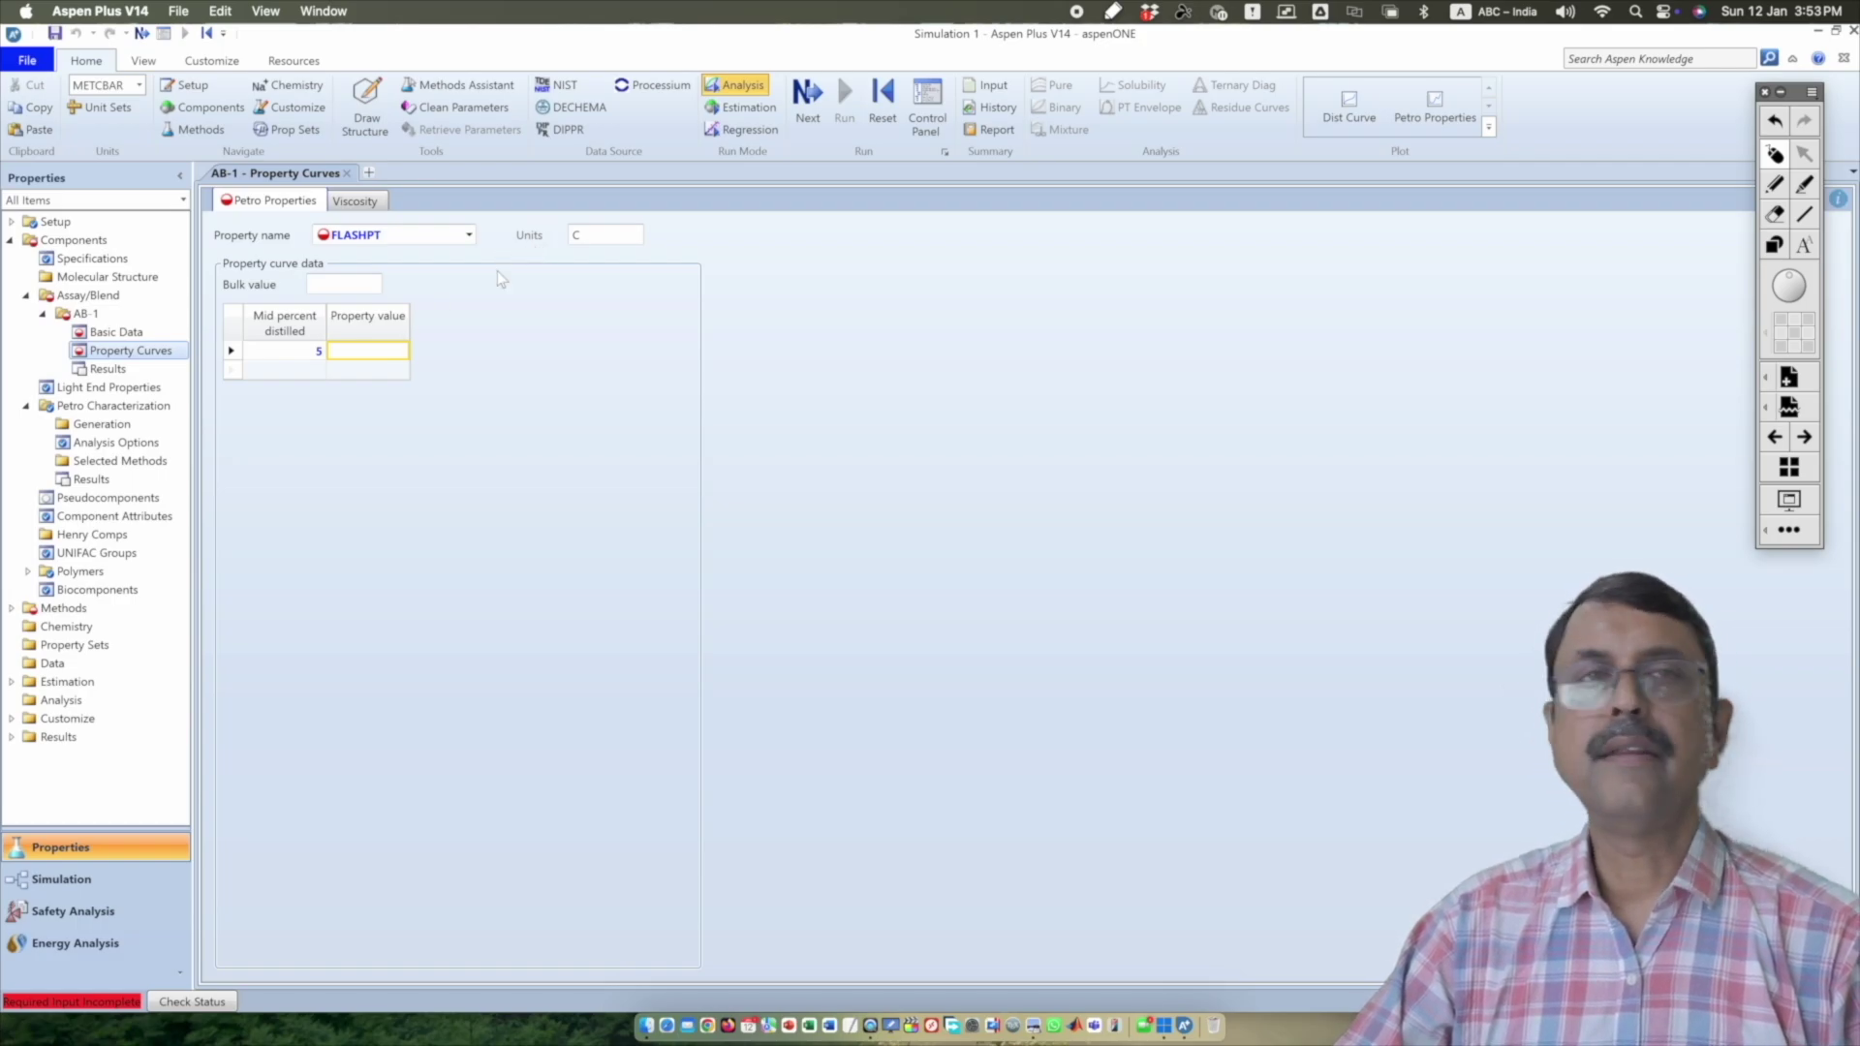
click(310, 368)
text(10)
click(395, 370)
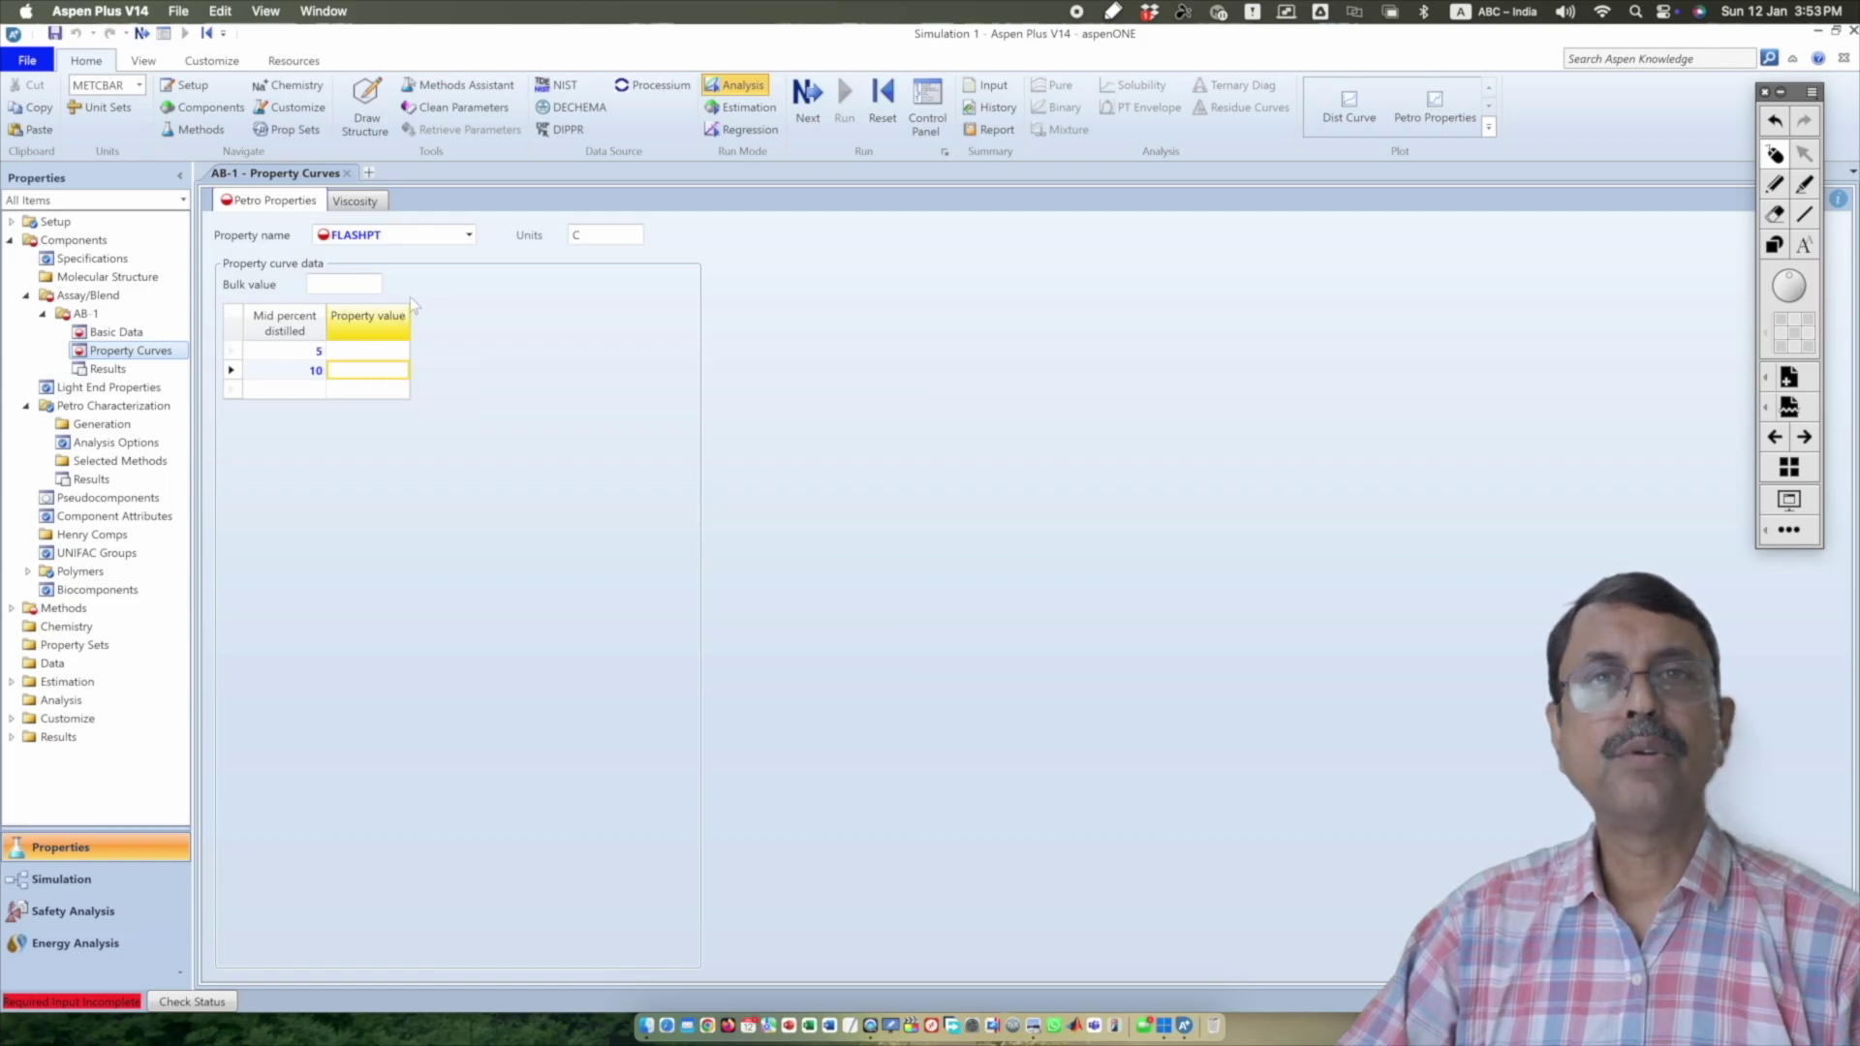
- Choose SMOKEPT as another property curve for the assay and enter mid percent distilled points of 5 and 20
click(467, 236)
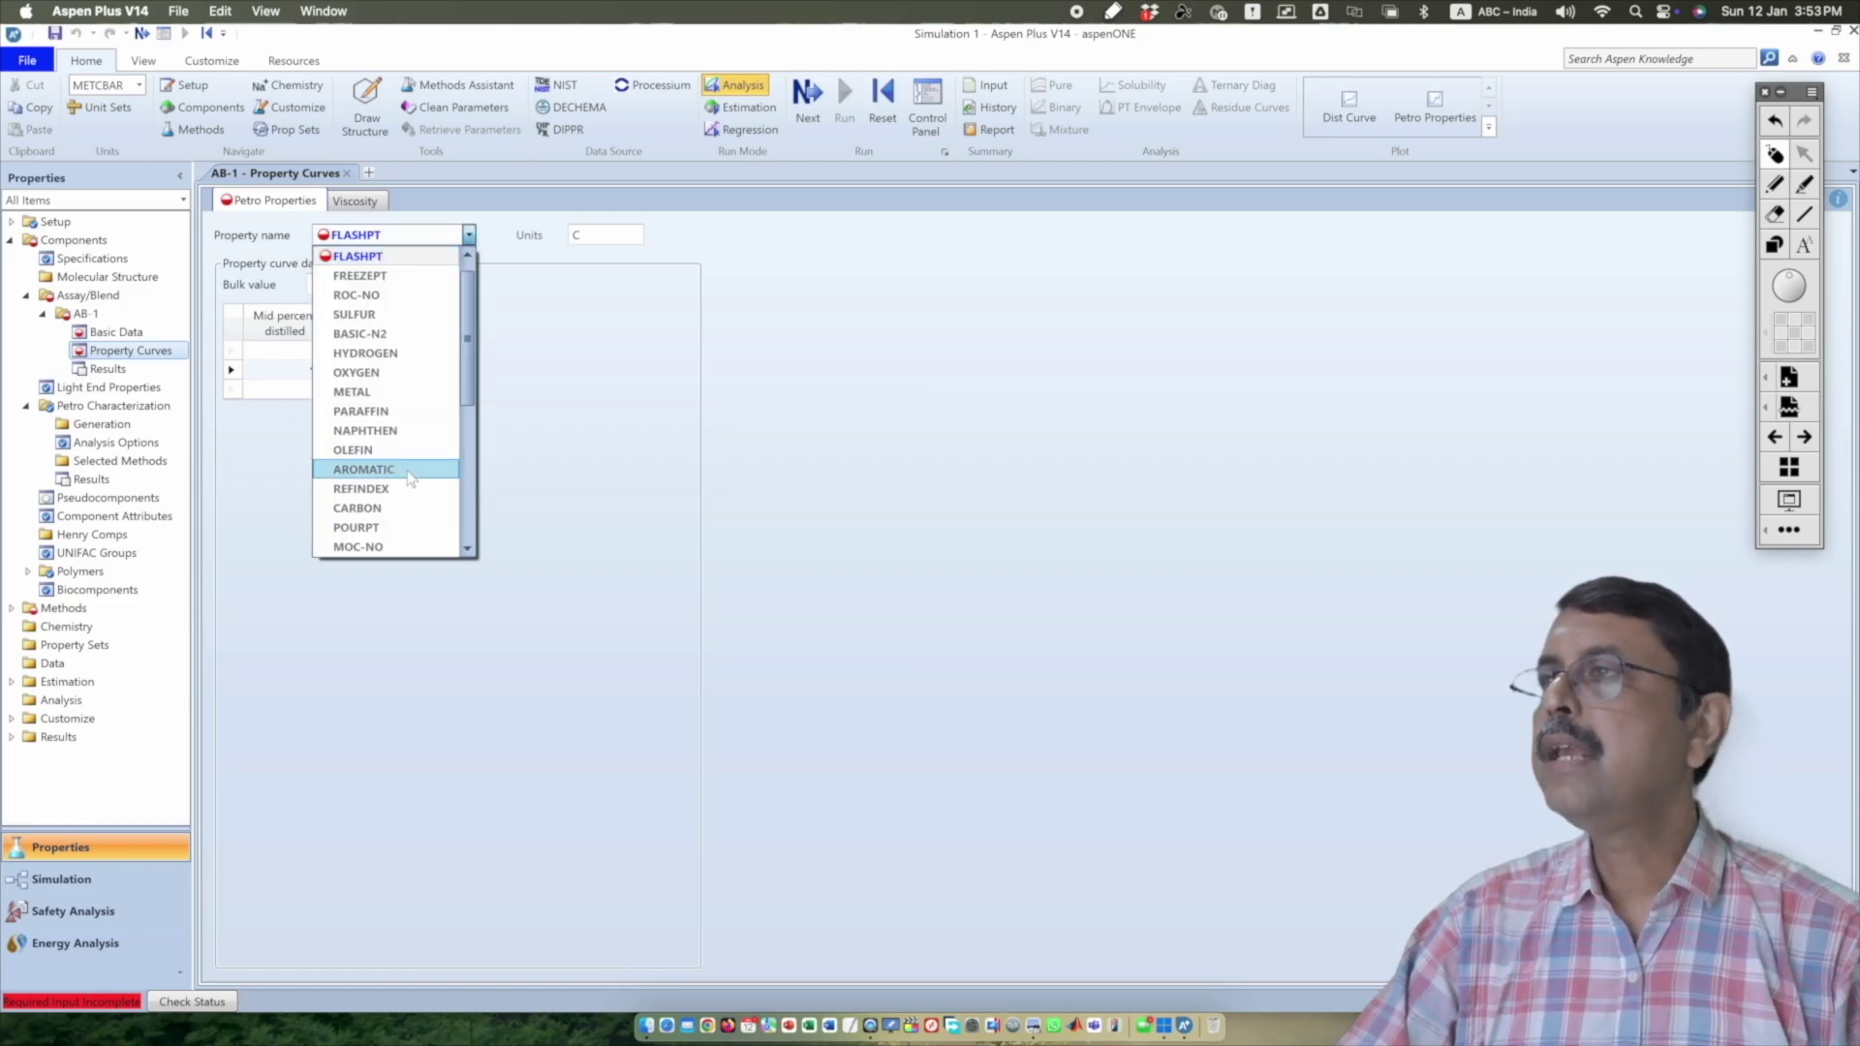
drag(468, 387, 475, 526)
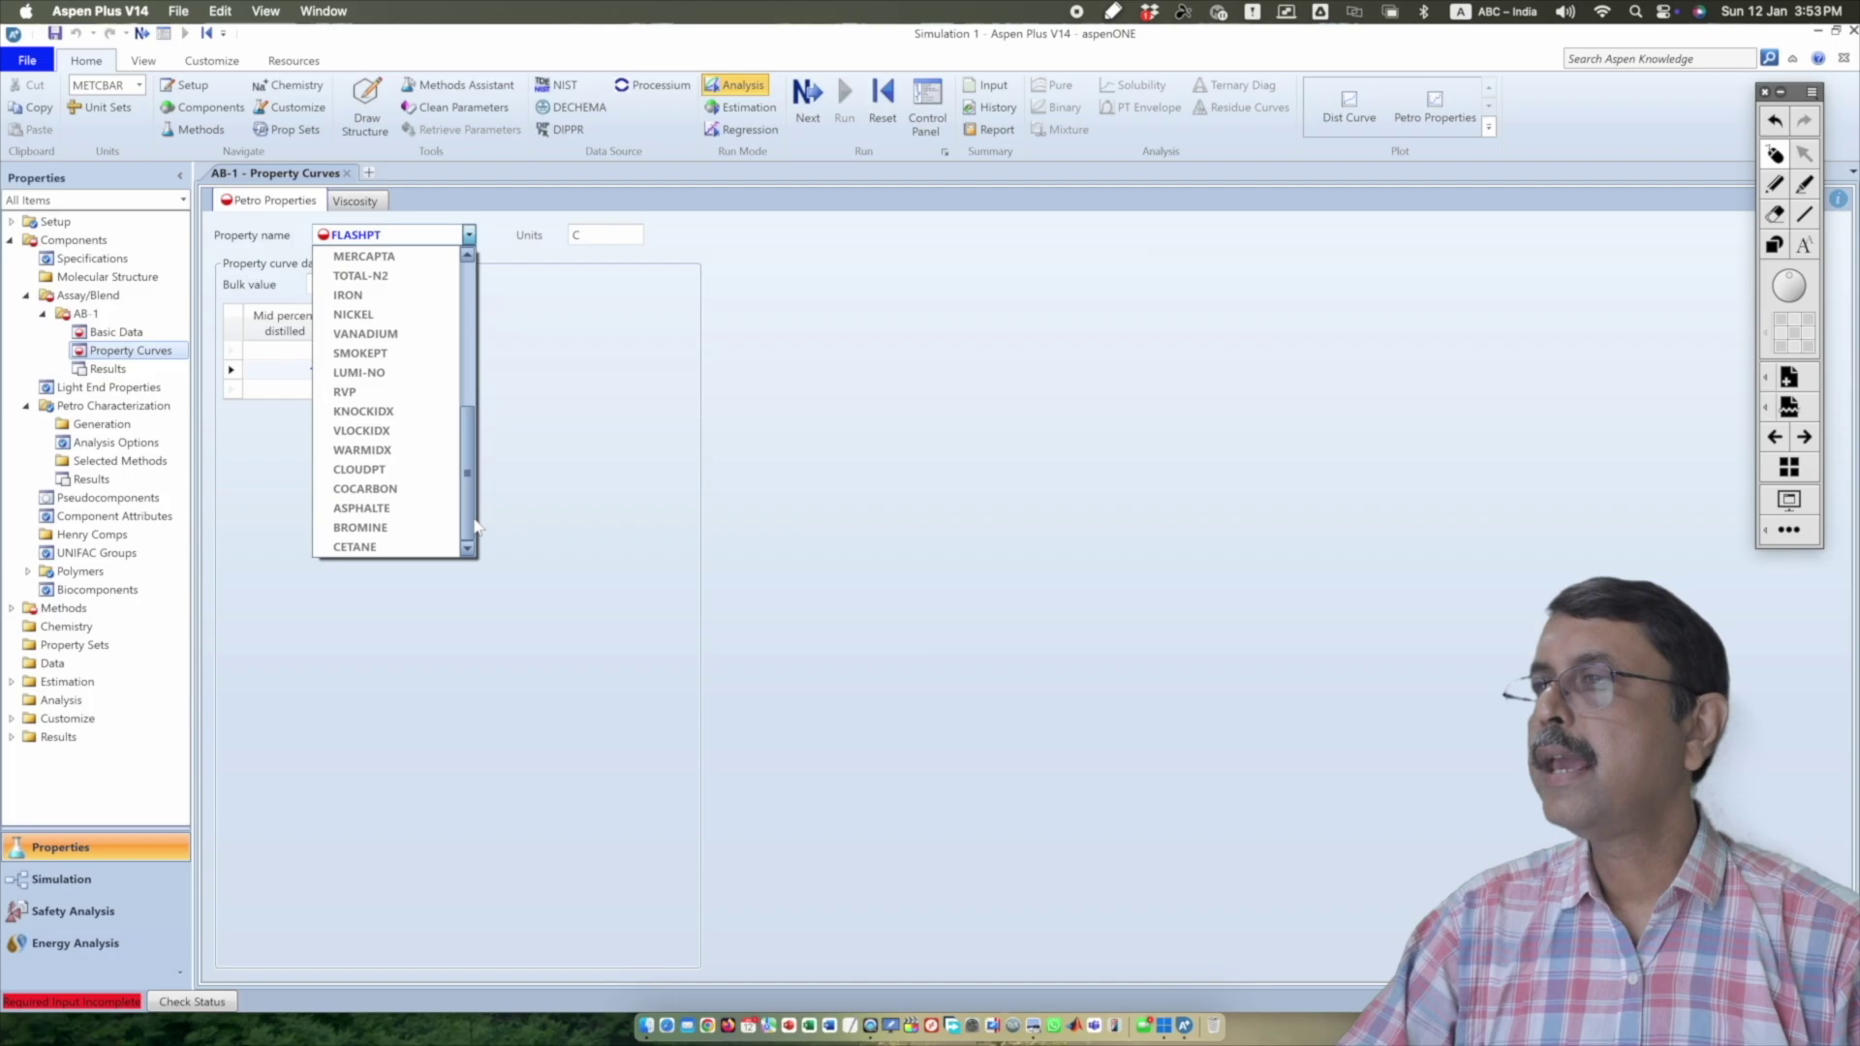
click(382, 353)
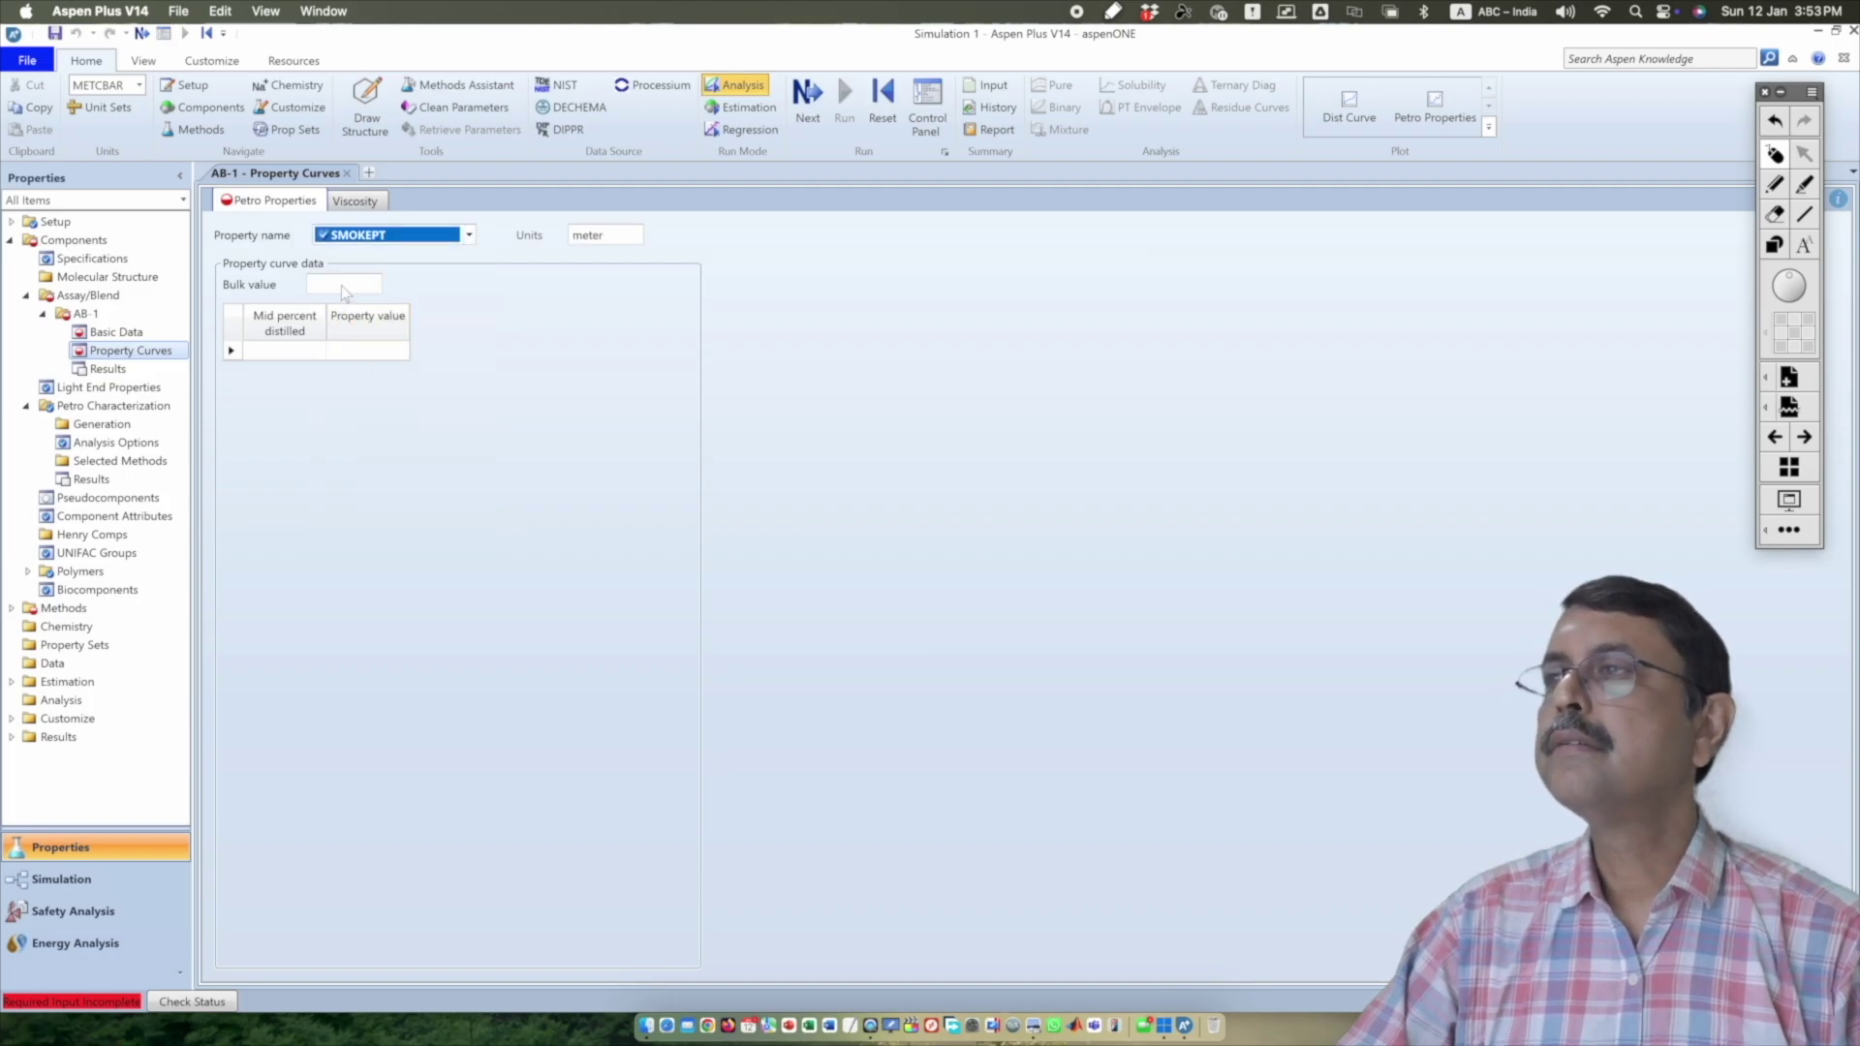
click(312, 352)
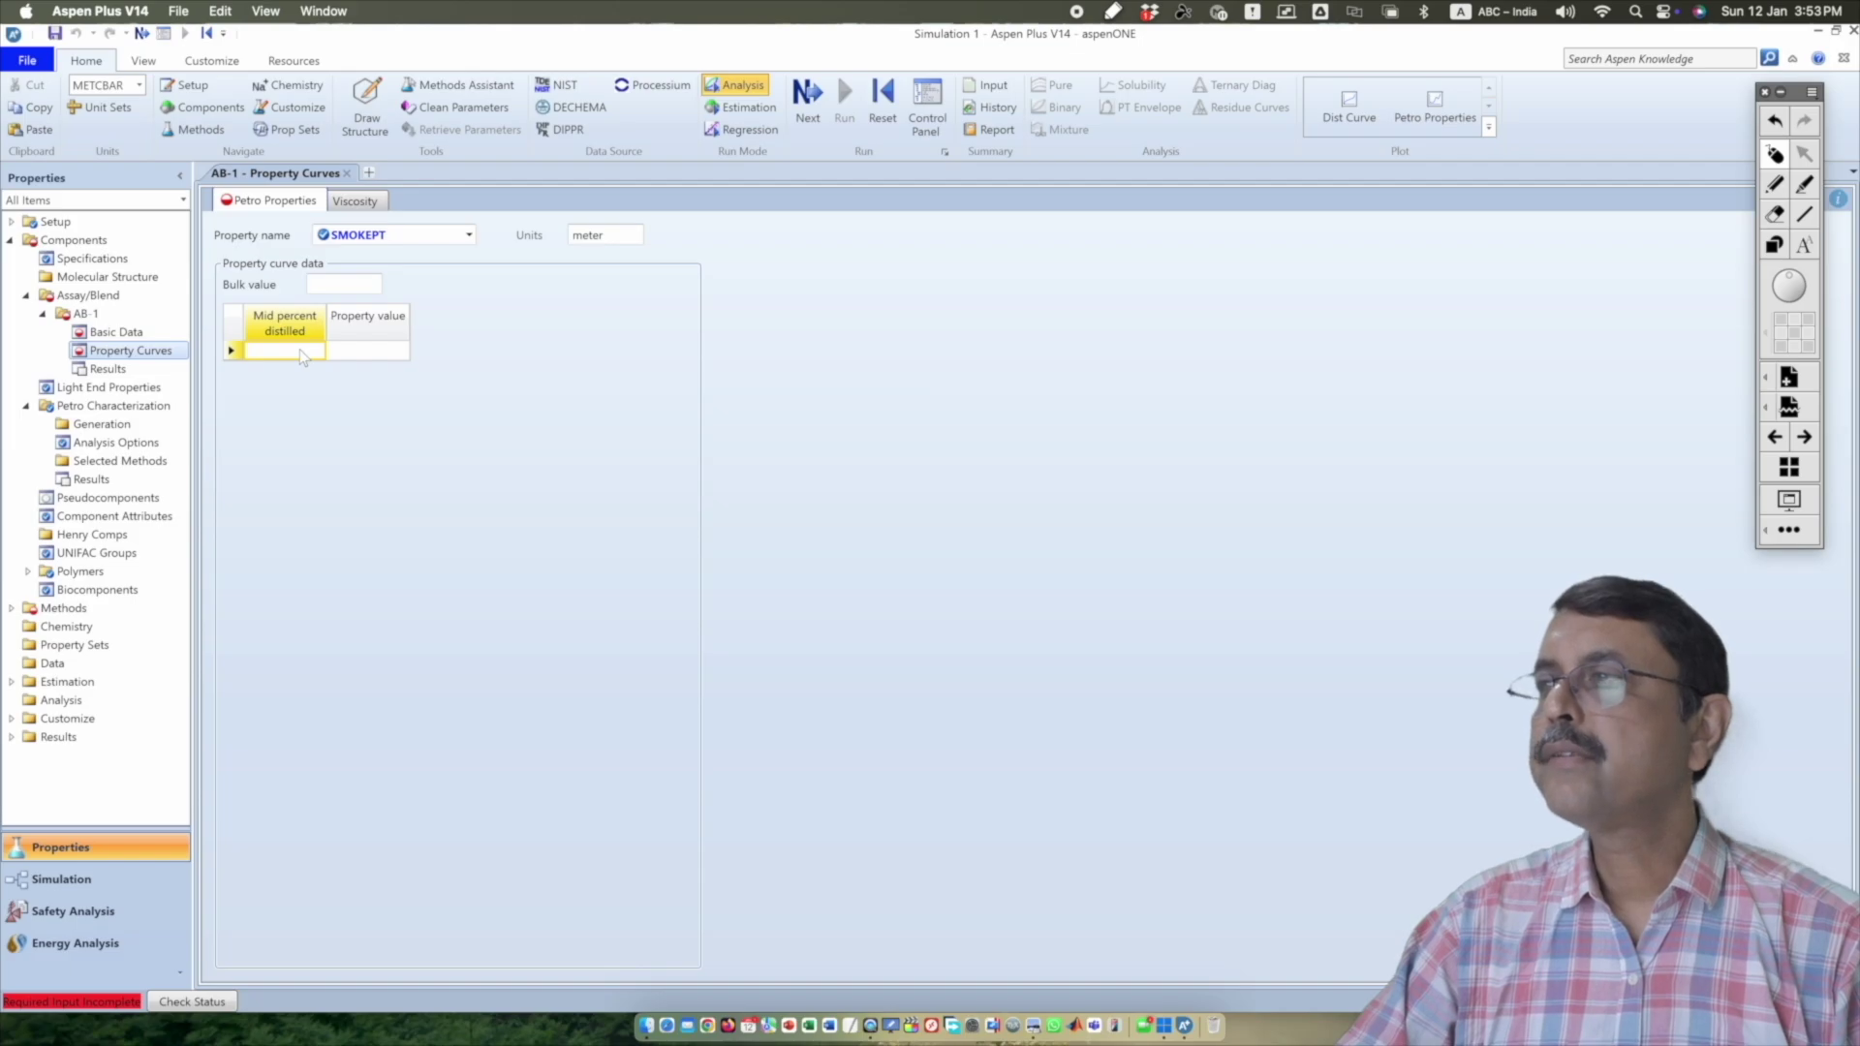
text(5)
click(359, 354)
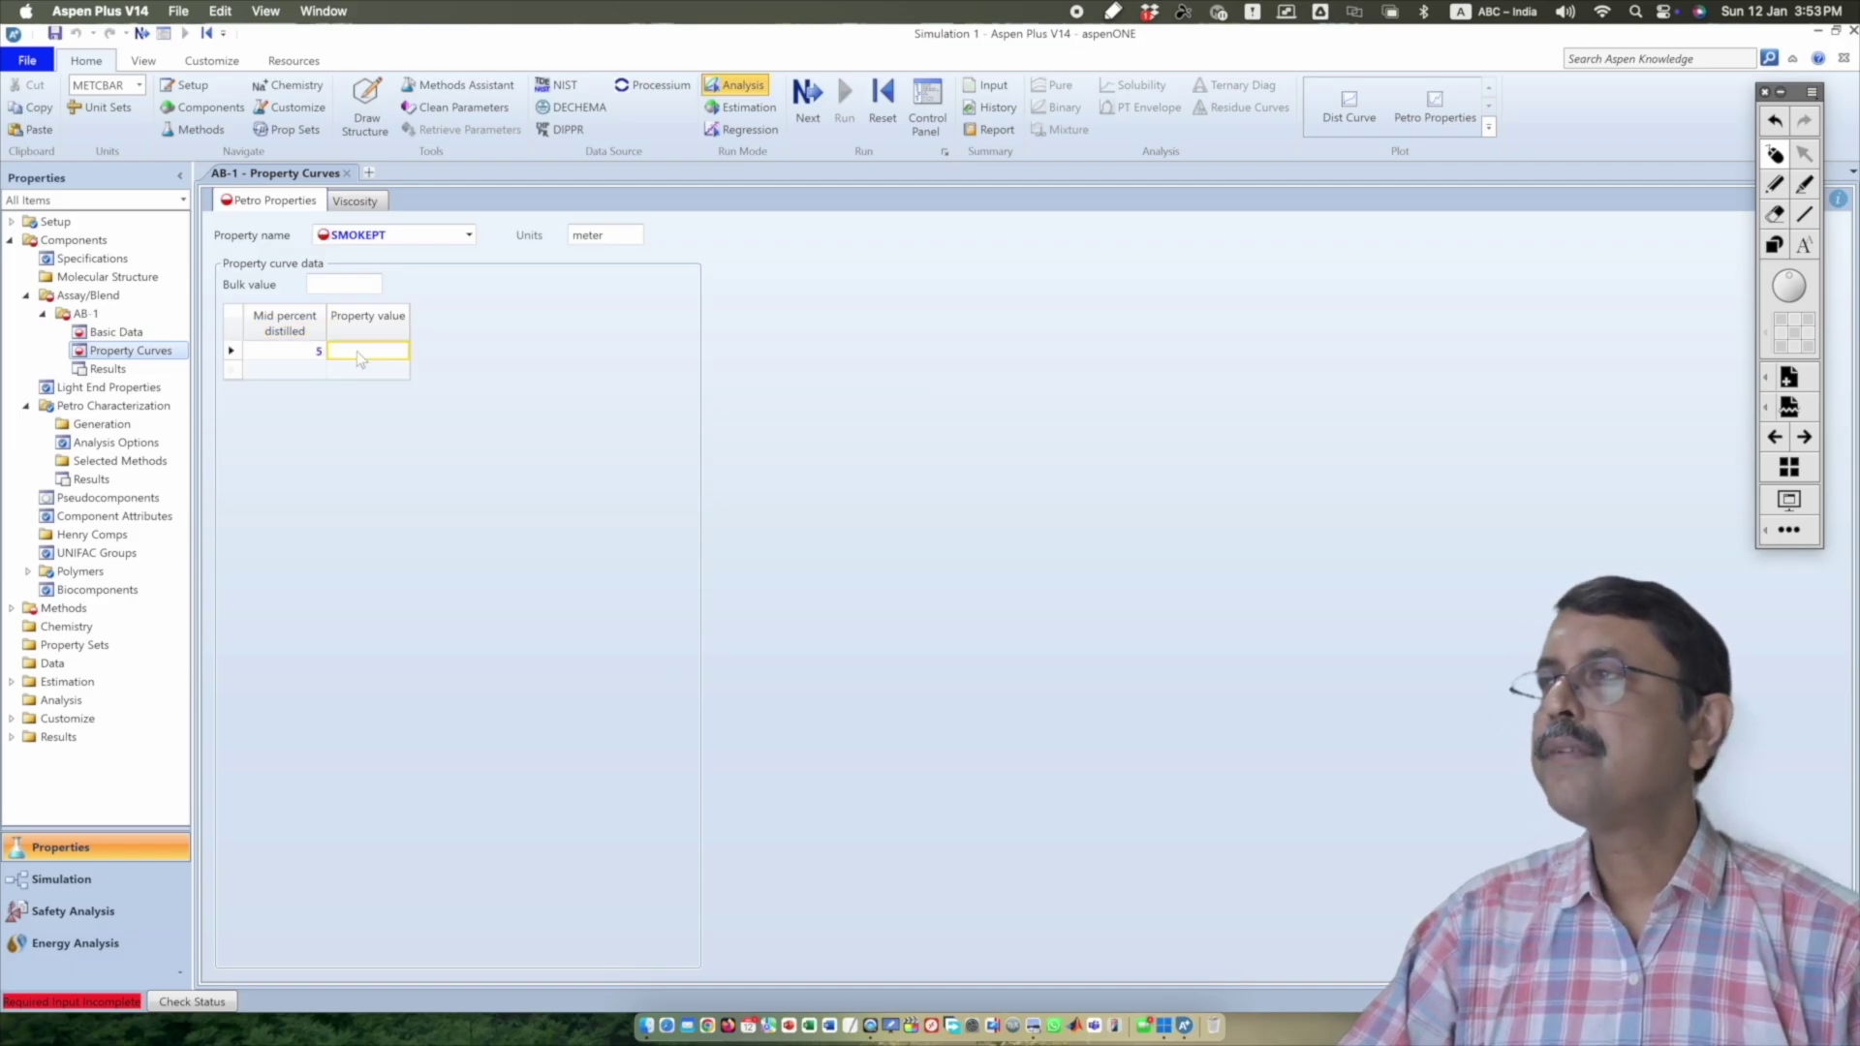
click(279, 370)
text(20)
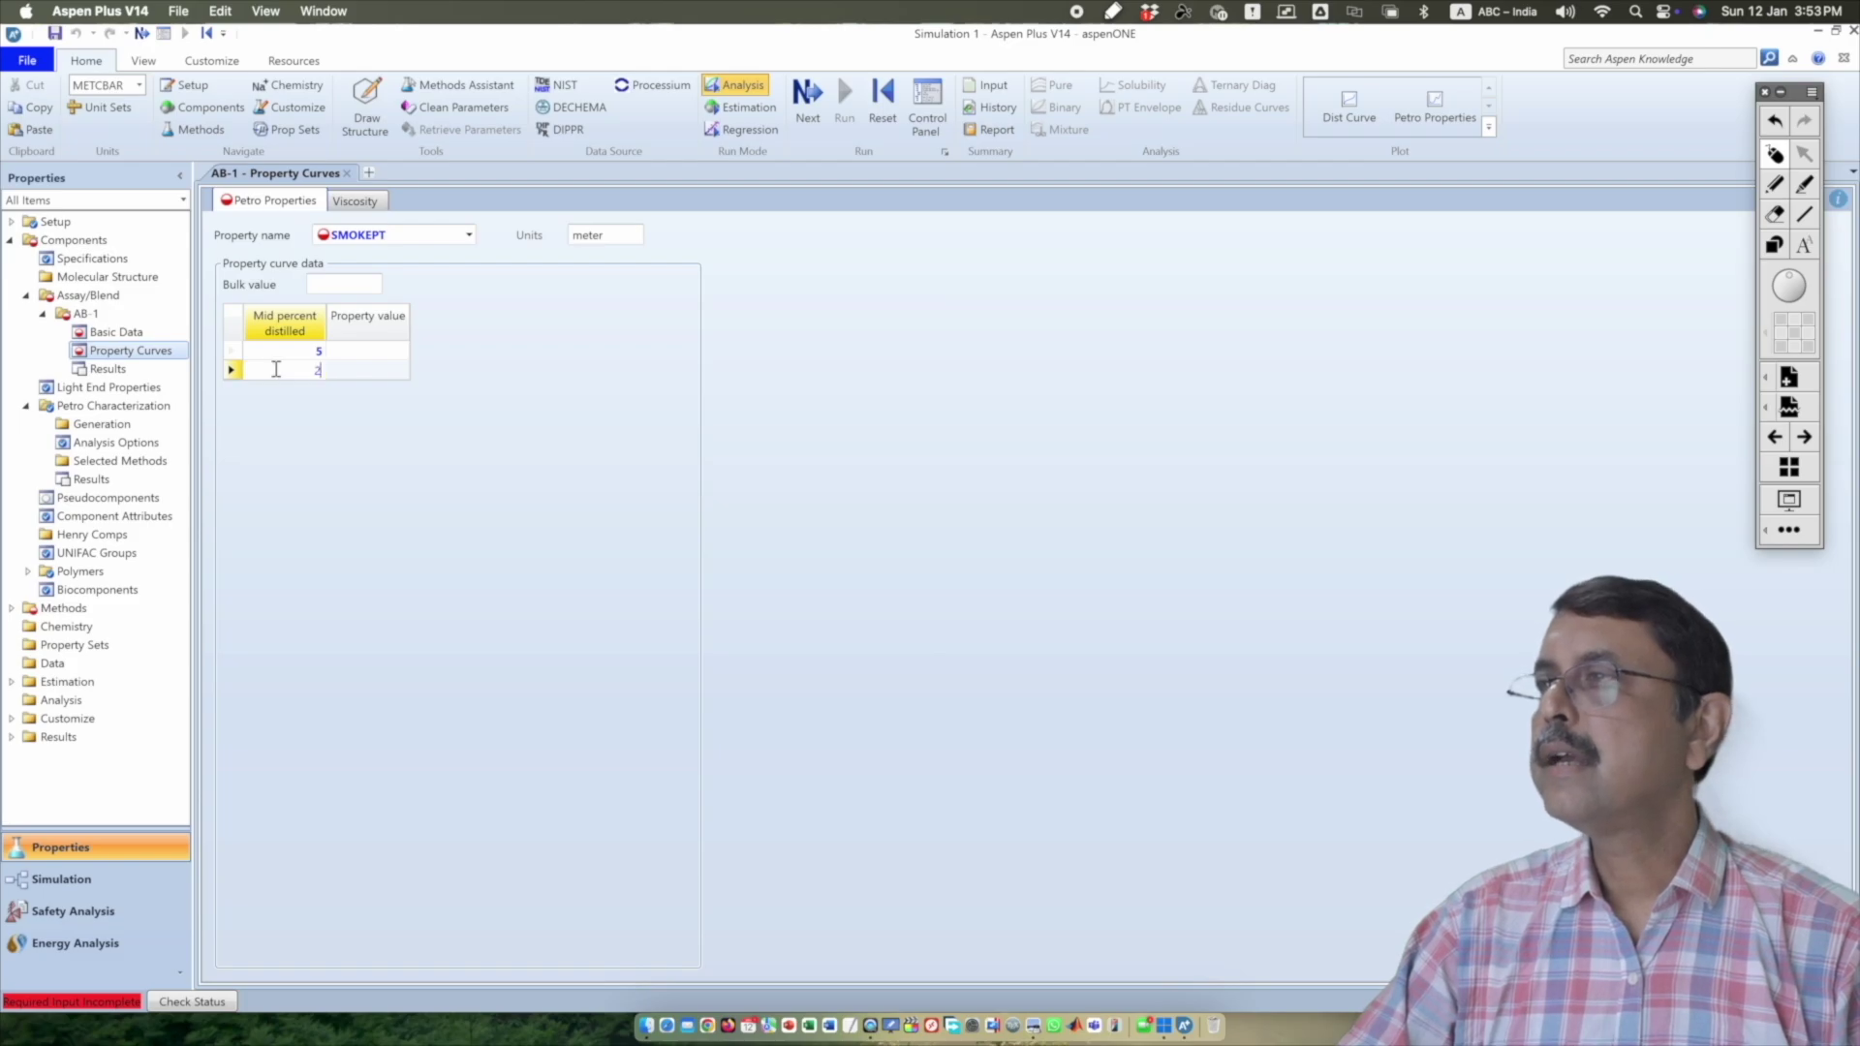
click(378, 374)
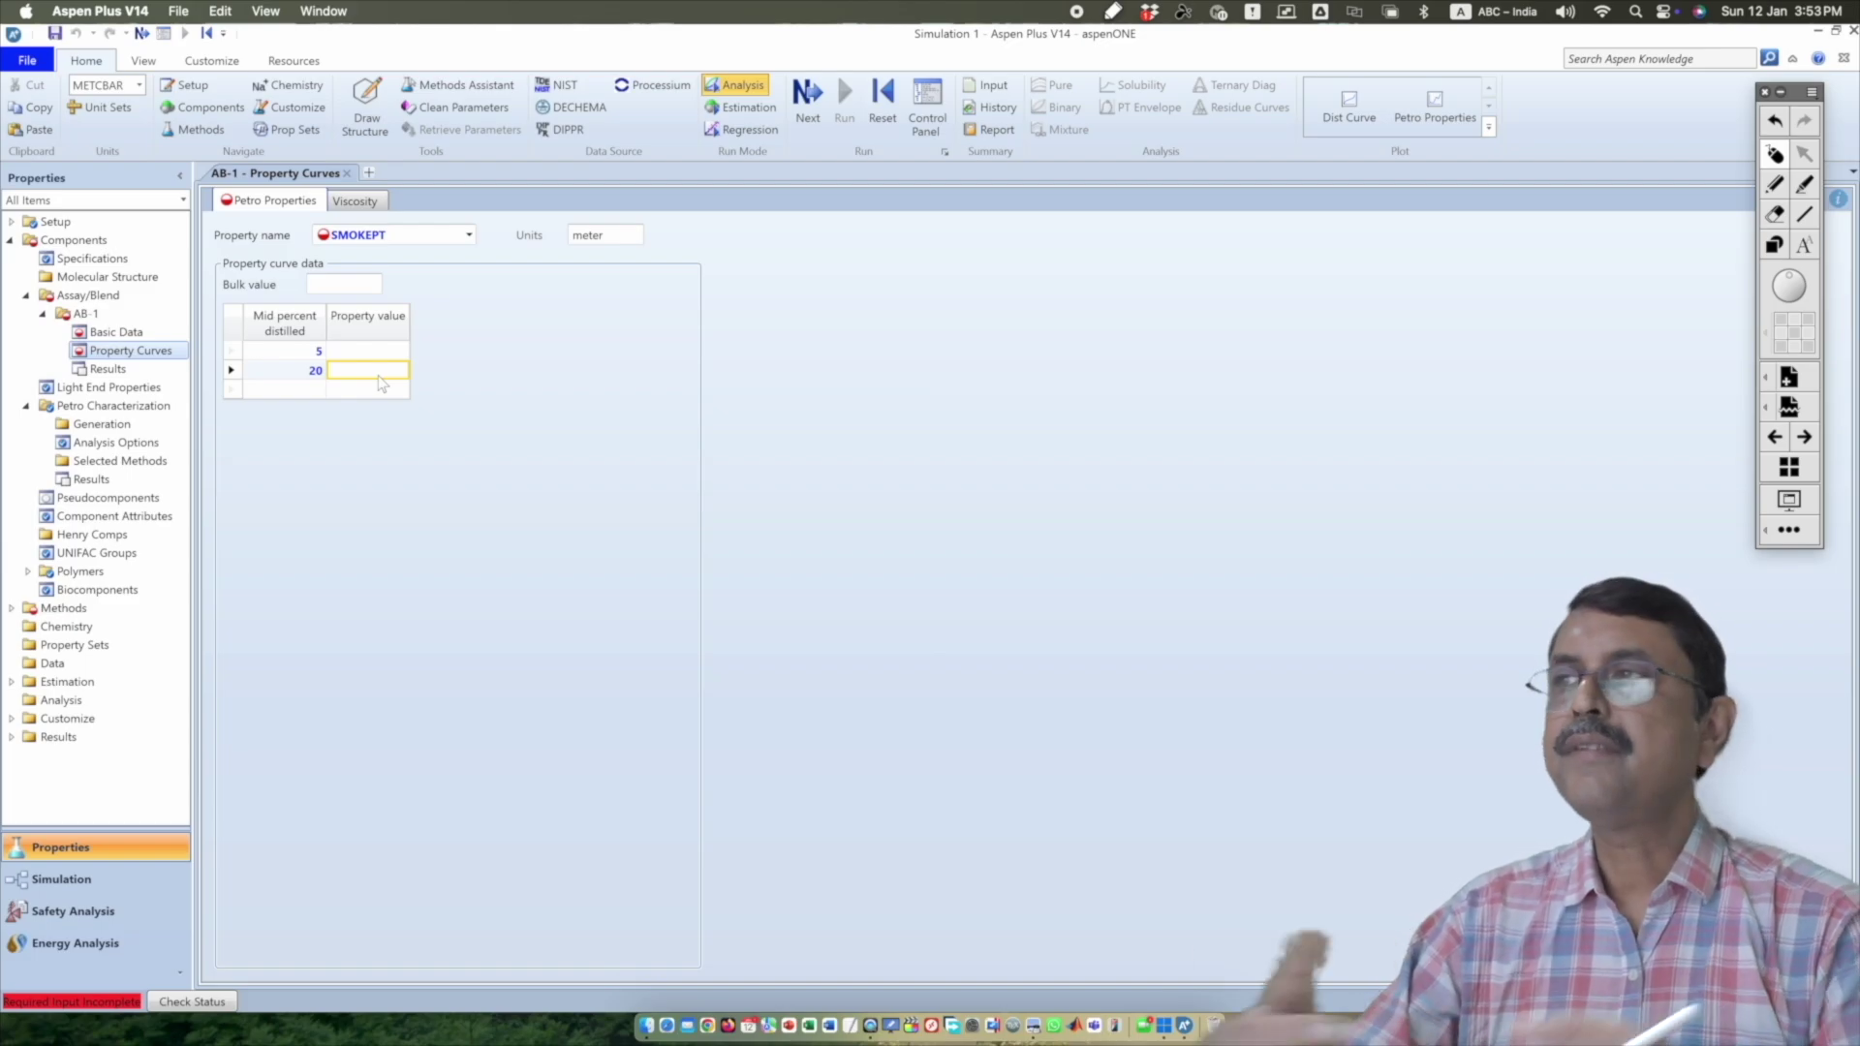
- Review the assay's property curves, the selectable light-end properties, and the petroleum characterization and pseudocomponent generation forms
click(130, 349)
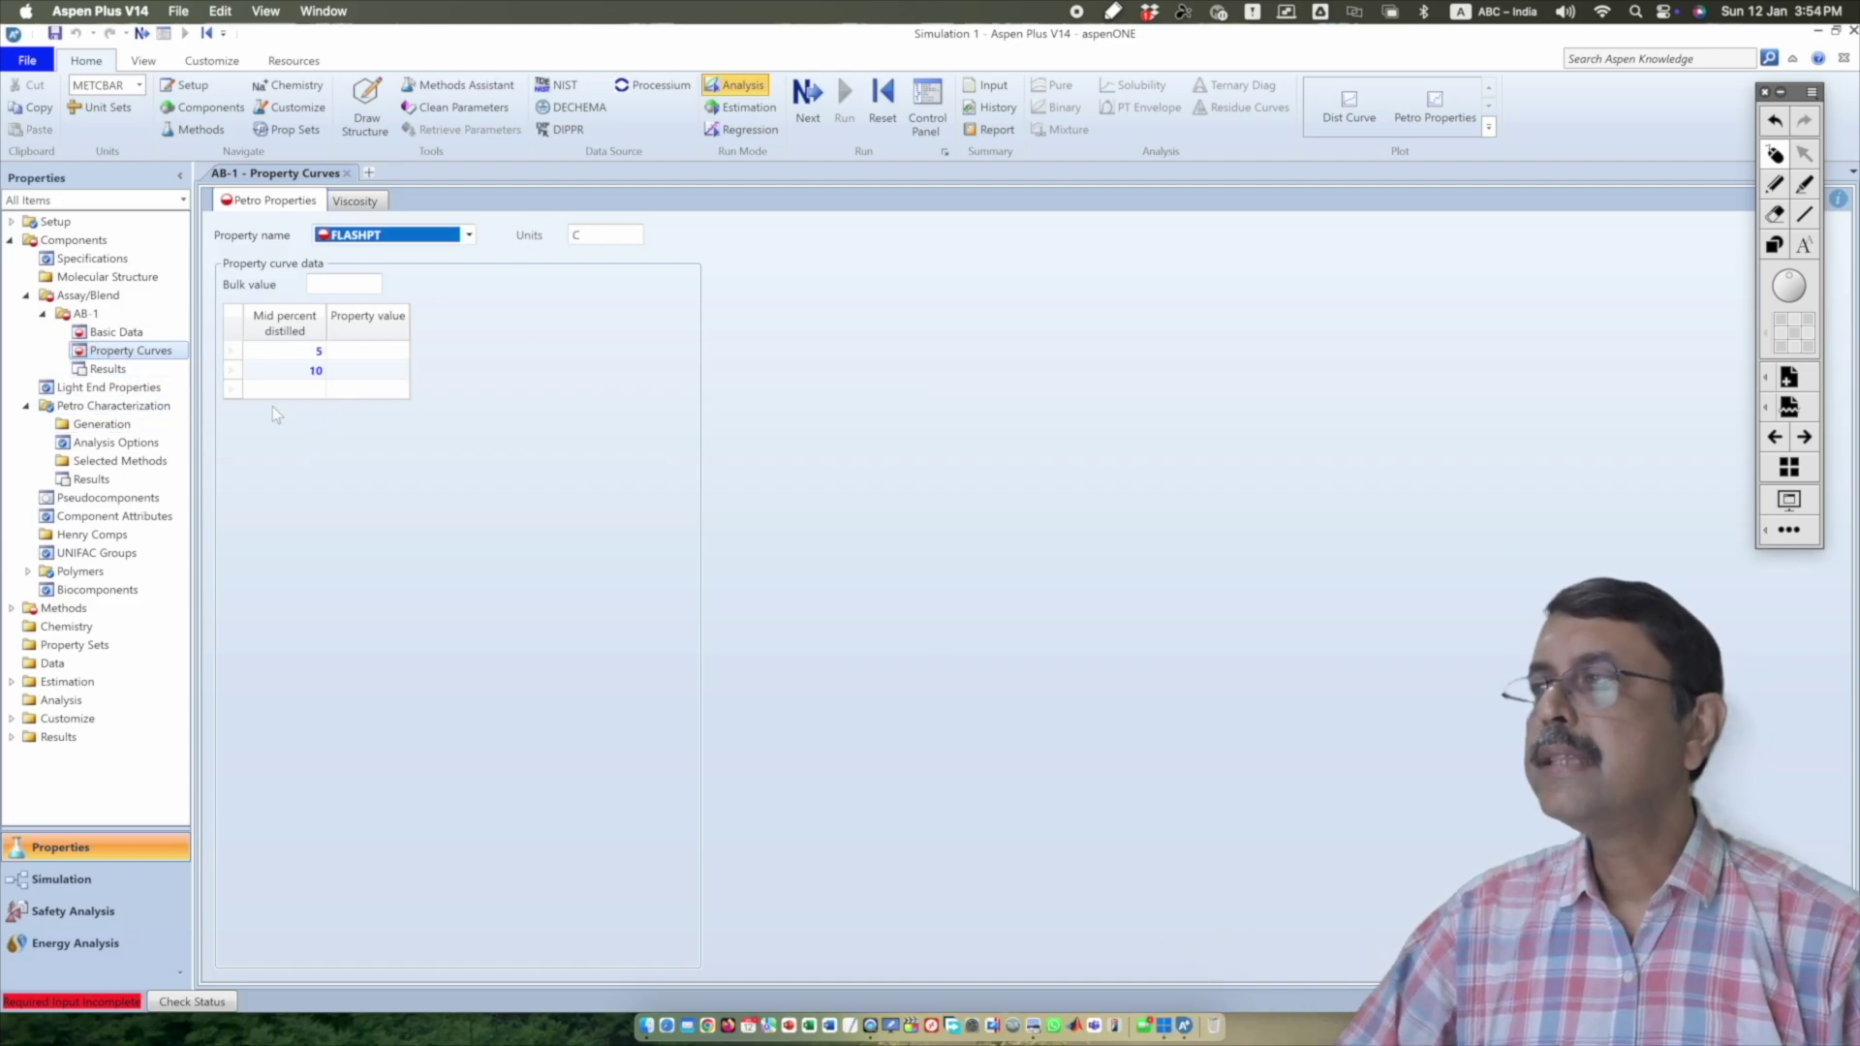
click(110, 389)
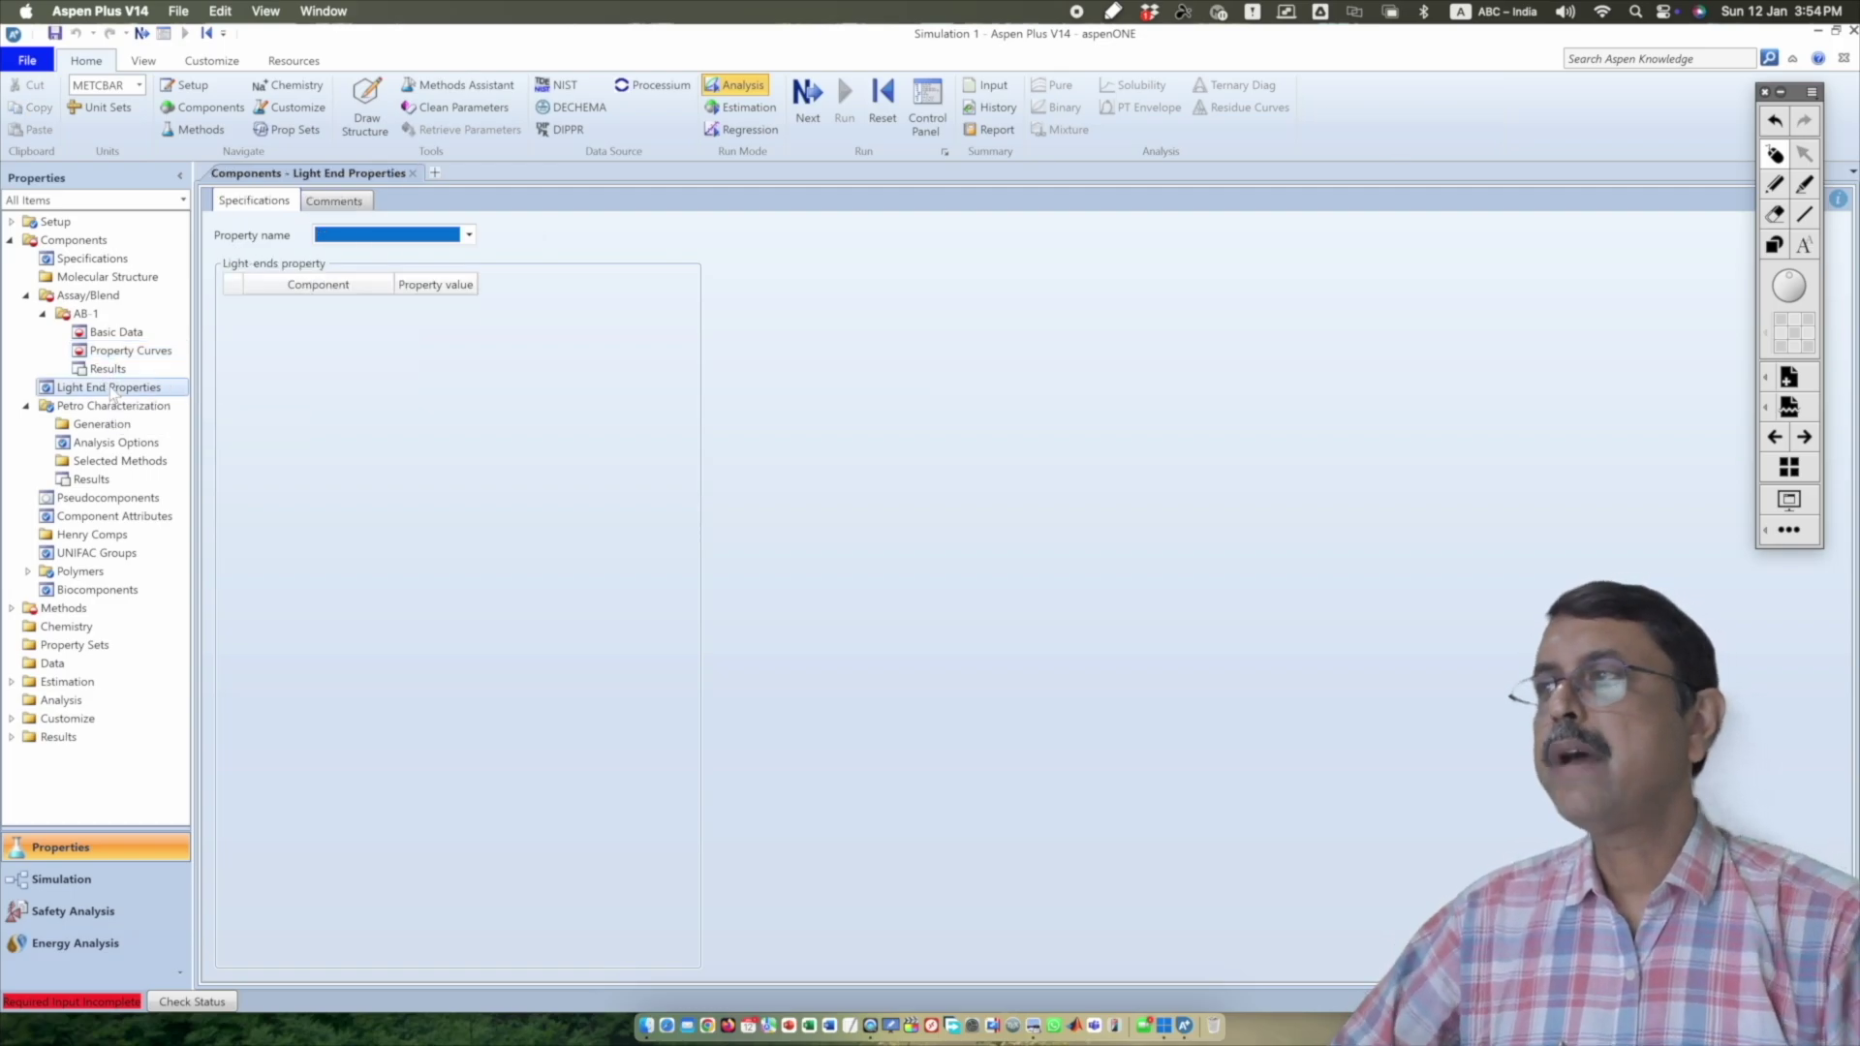
click(469, 235)
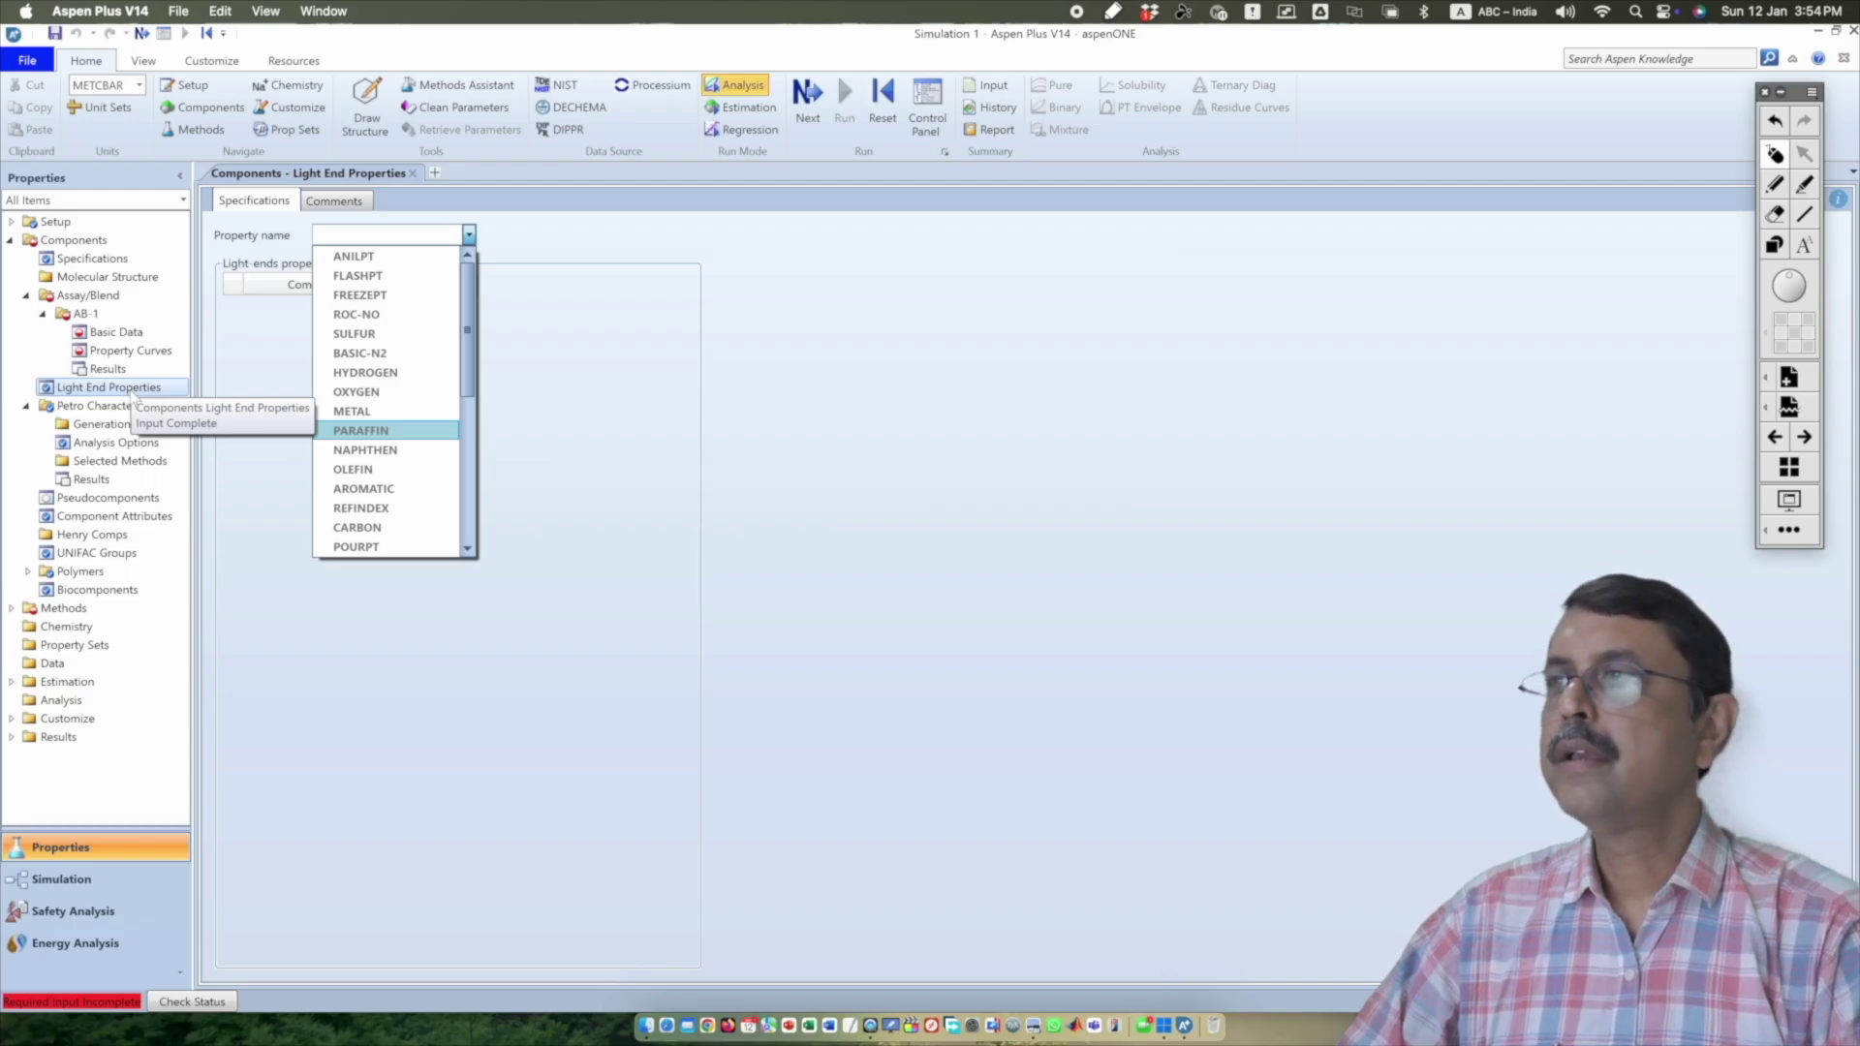
click(258, 351)
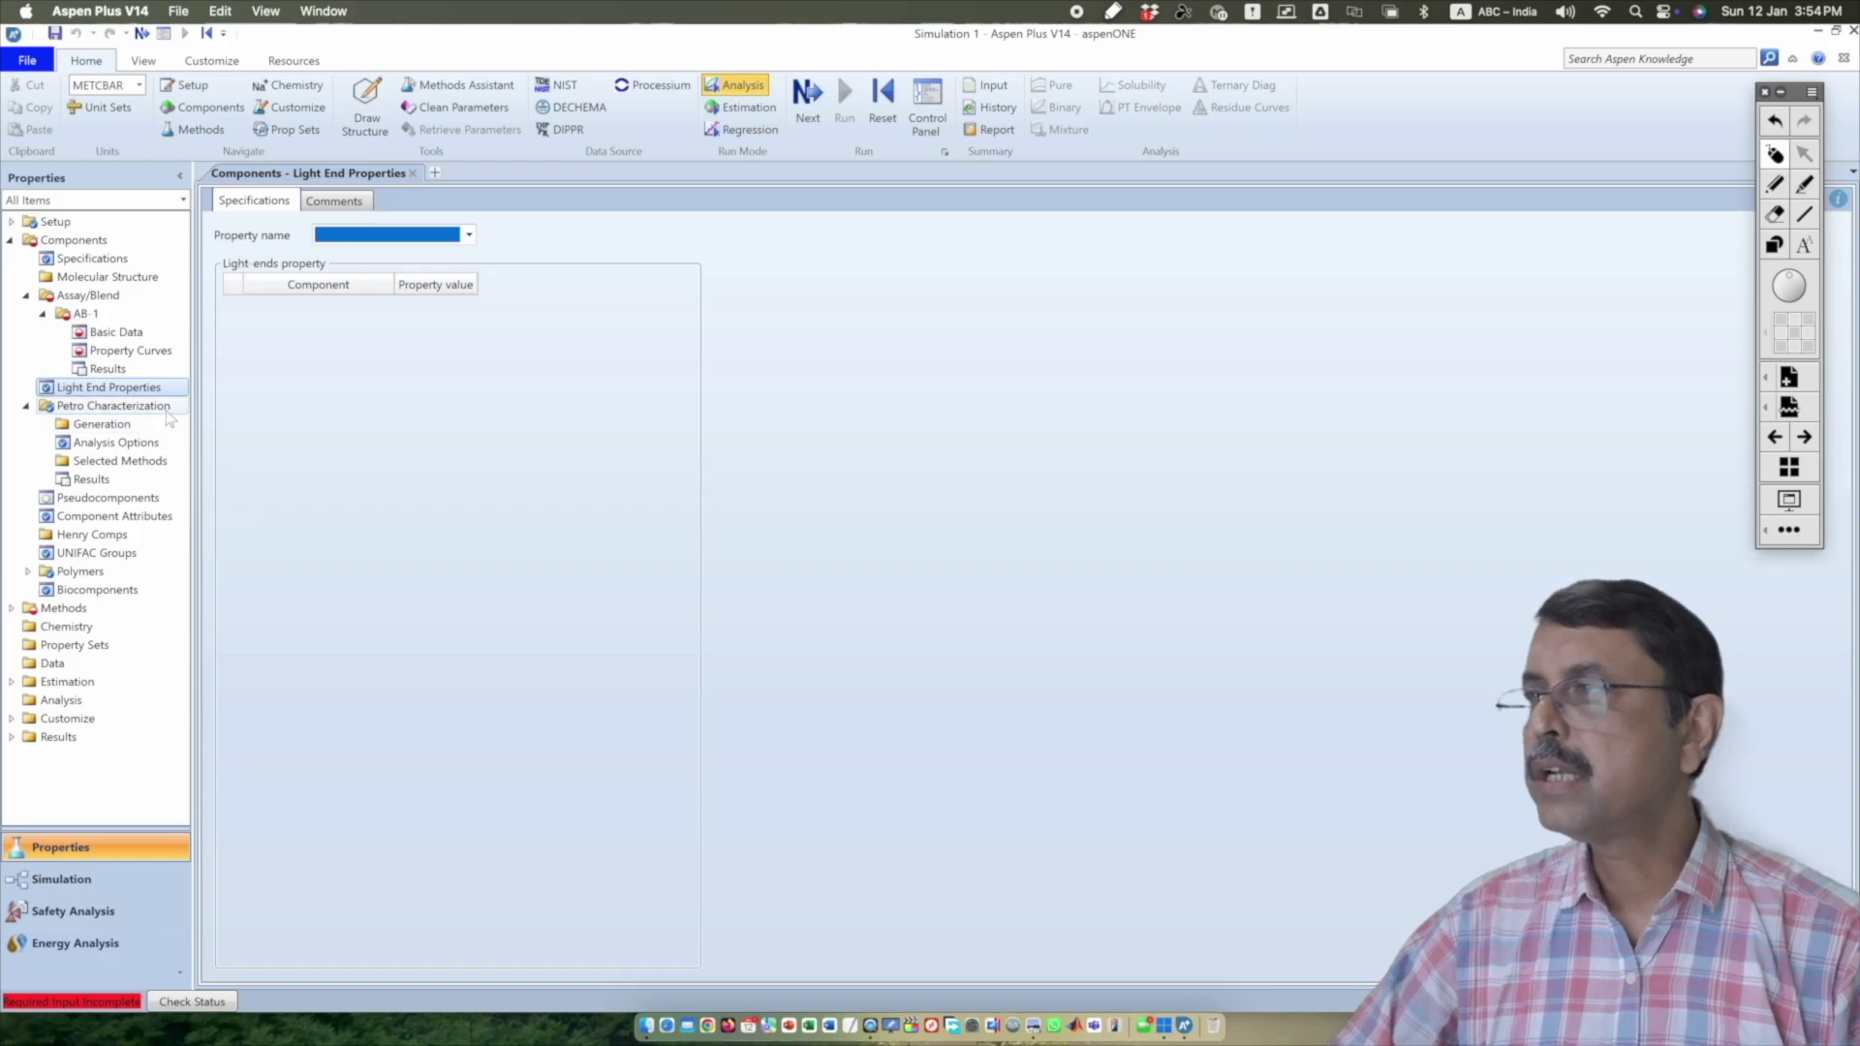
click(165, 406)
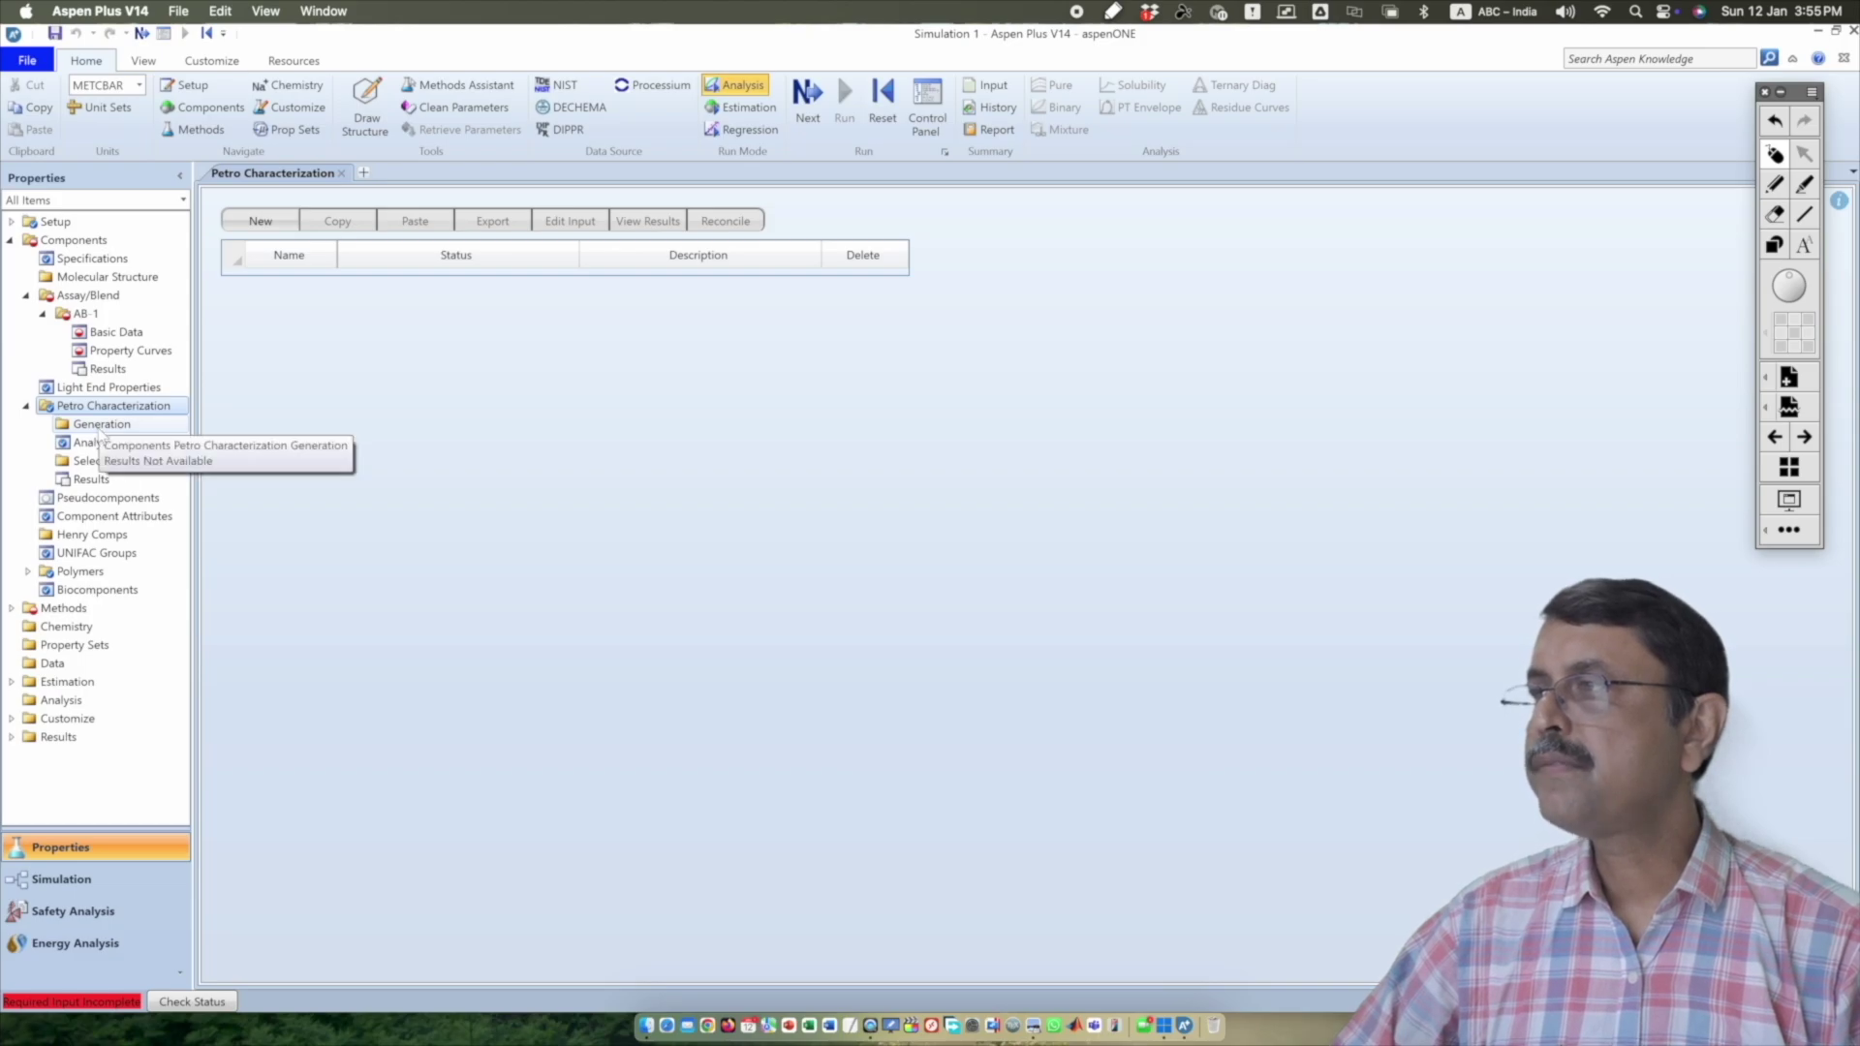
click(99, 425)
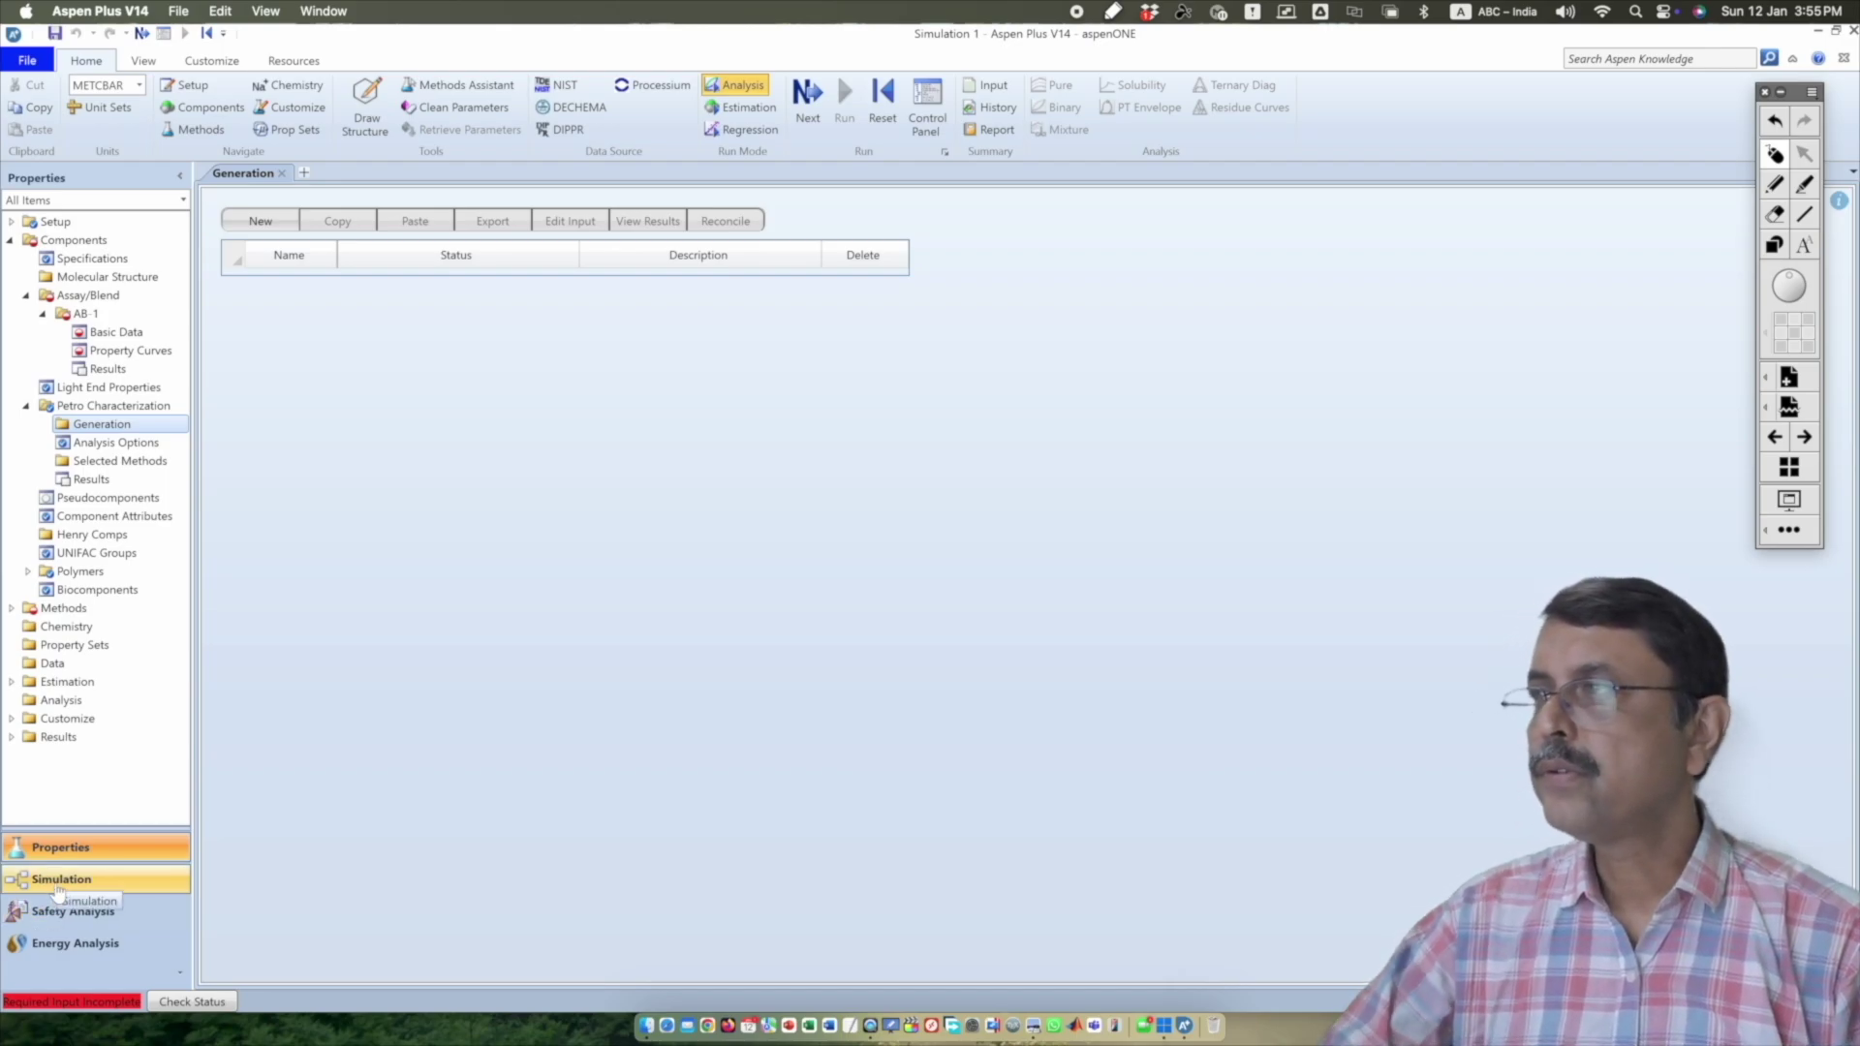
- Switch to the simulation environment and place a PetroFrac column with three side strippers on the main flowsheet
click(58, 880)
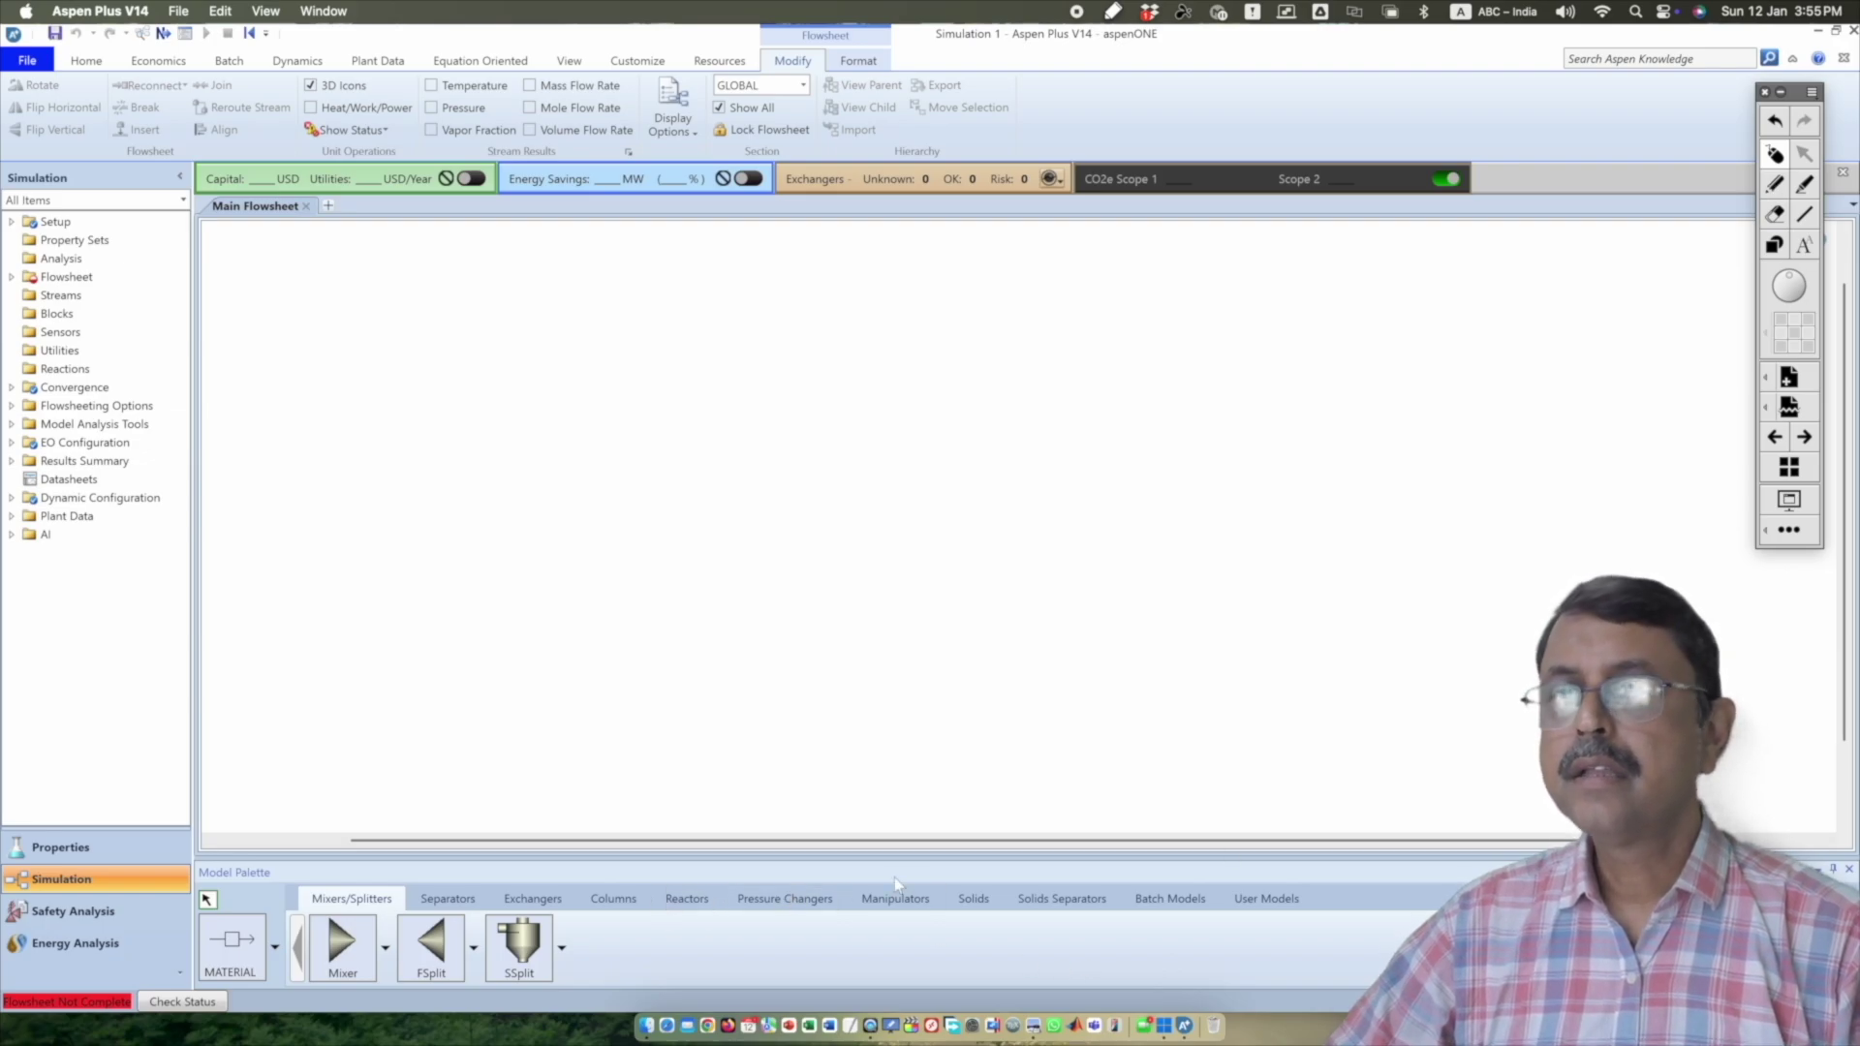
click(612, 905)
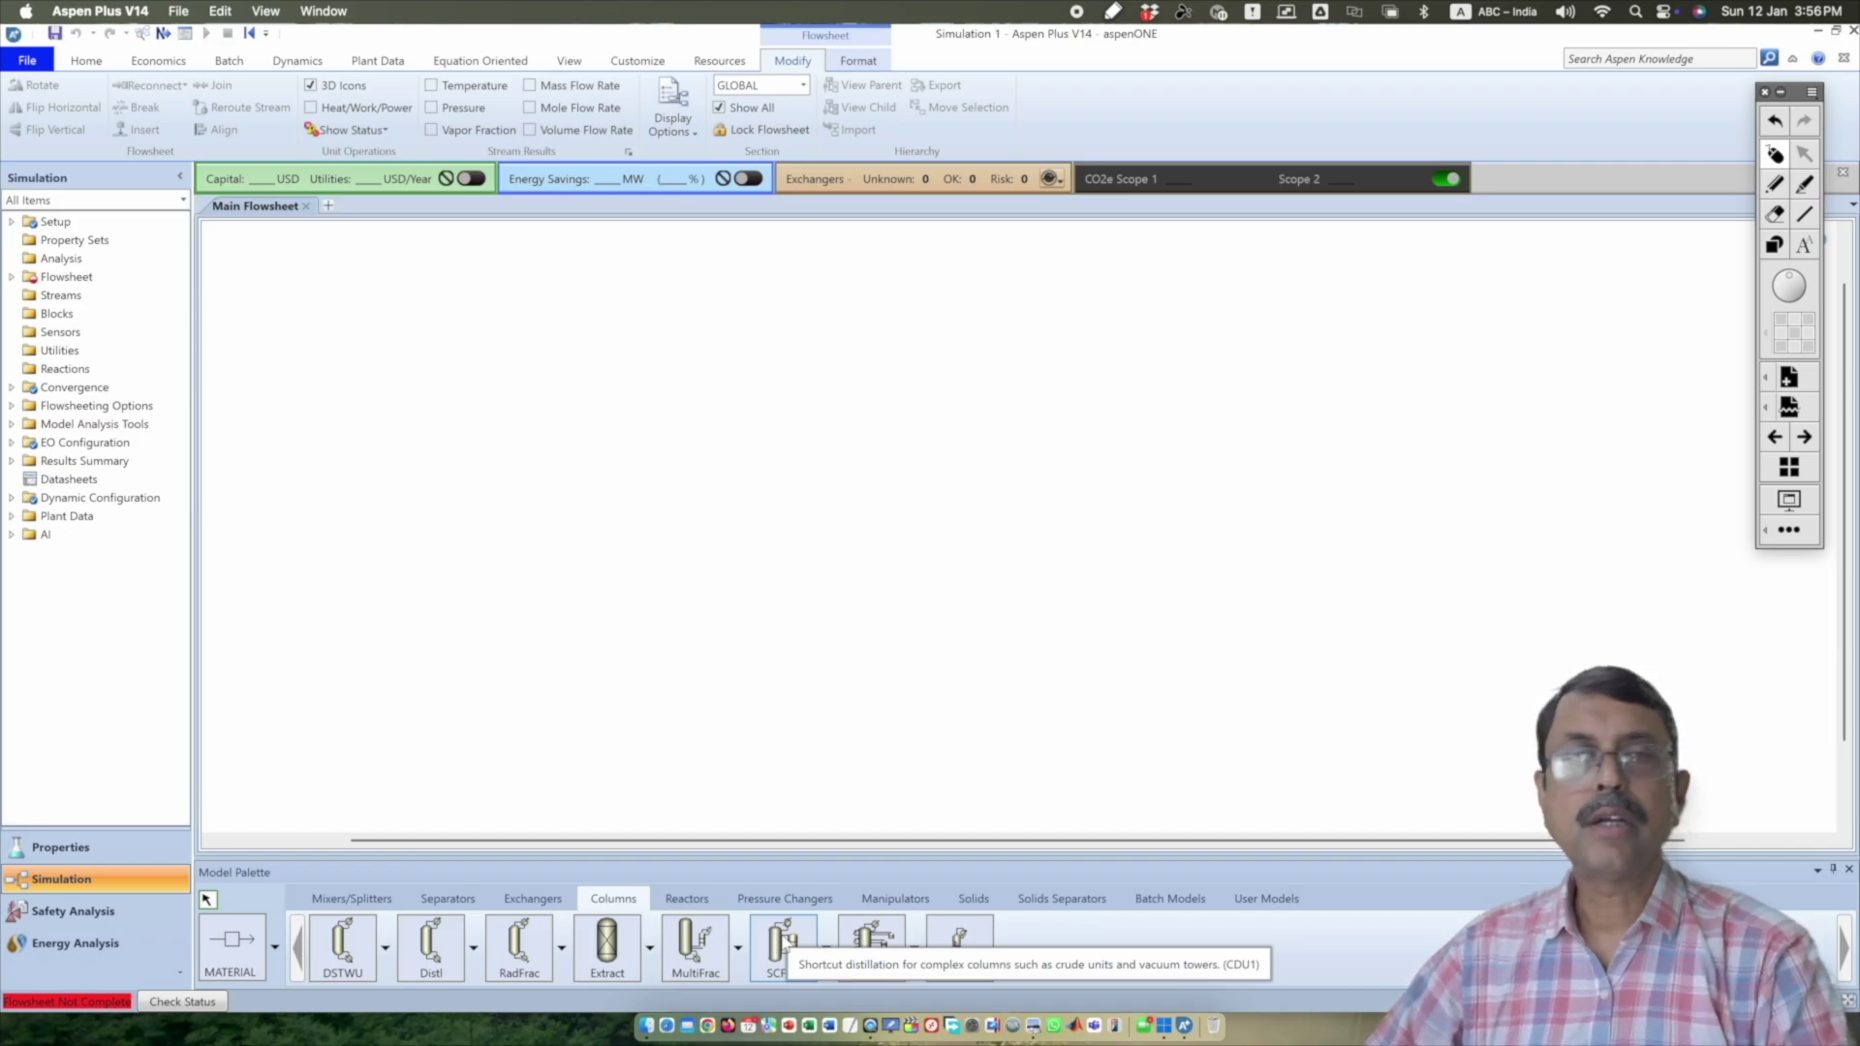
click(871, 941)
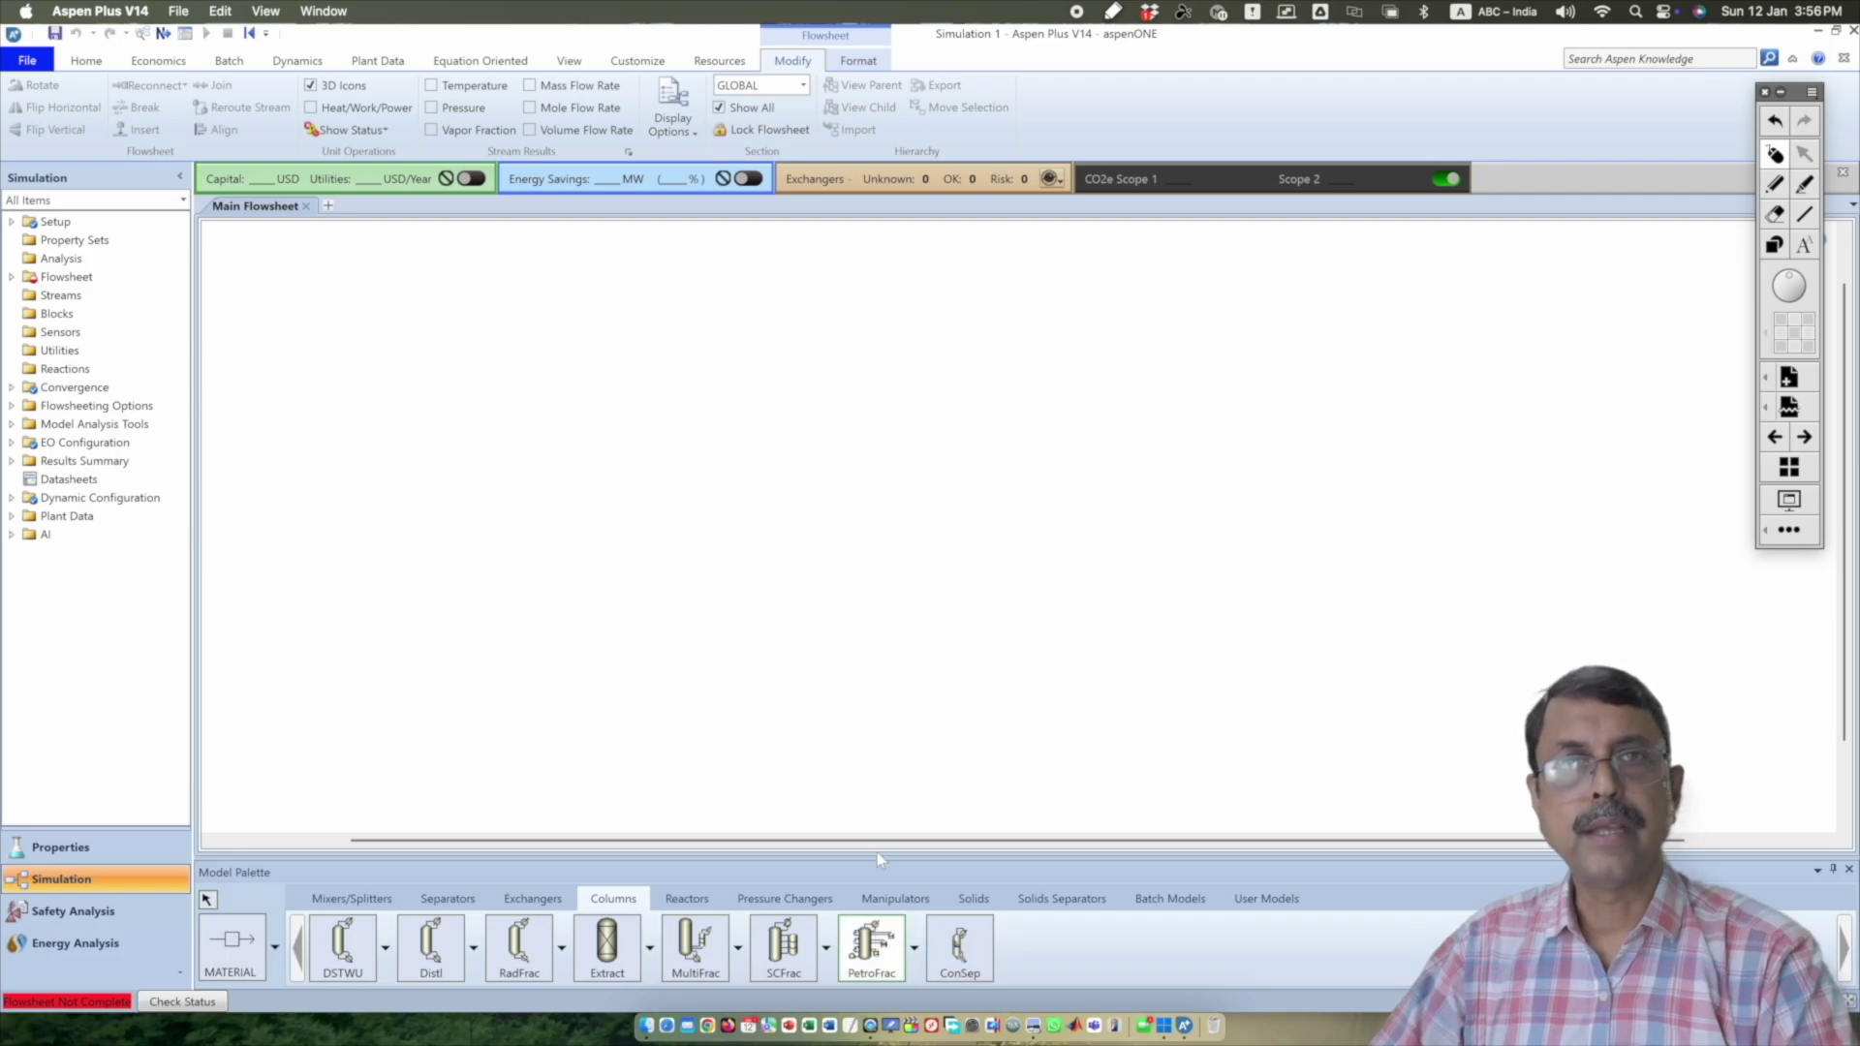
click(936, 494)
click(932, 558)
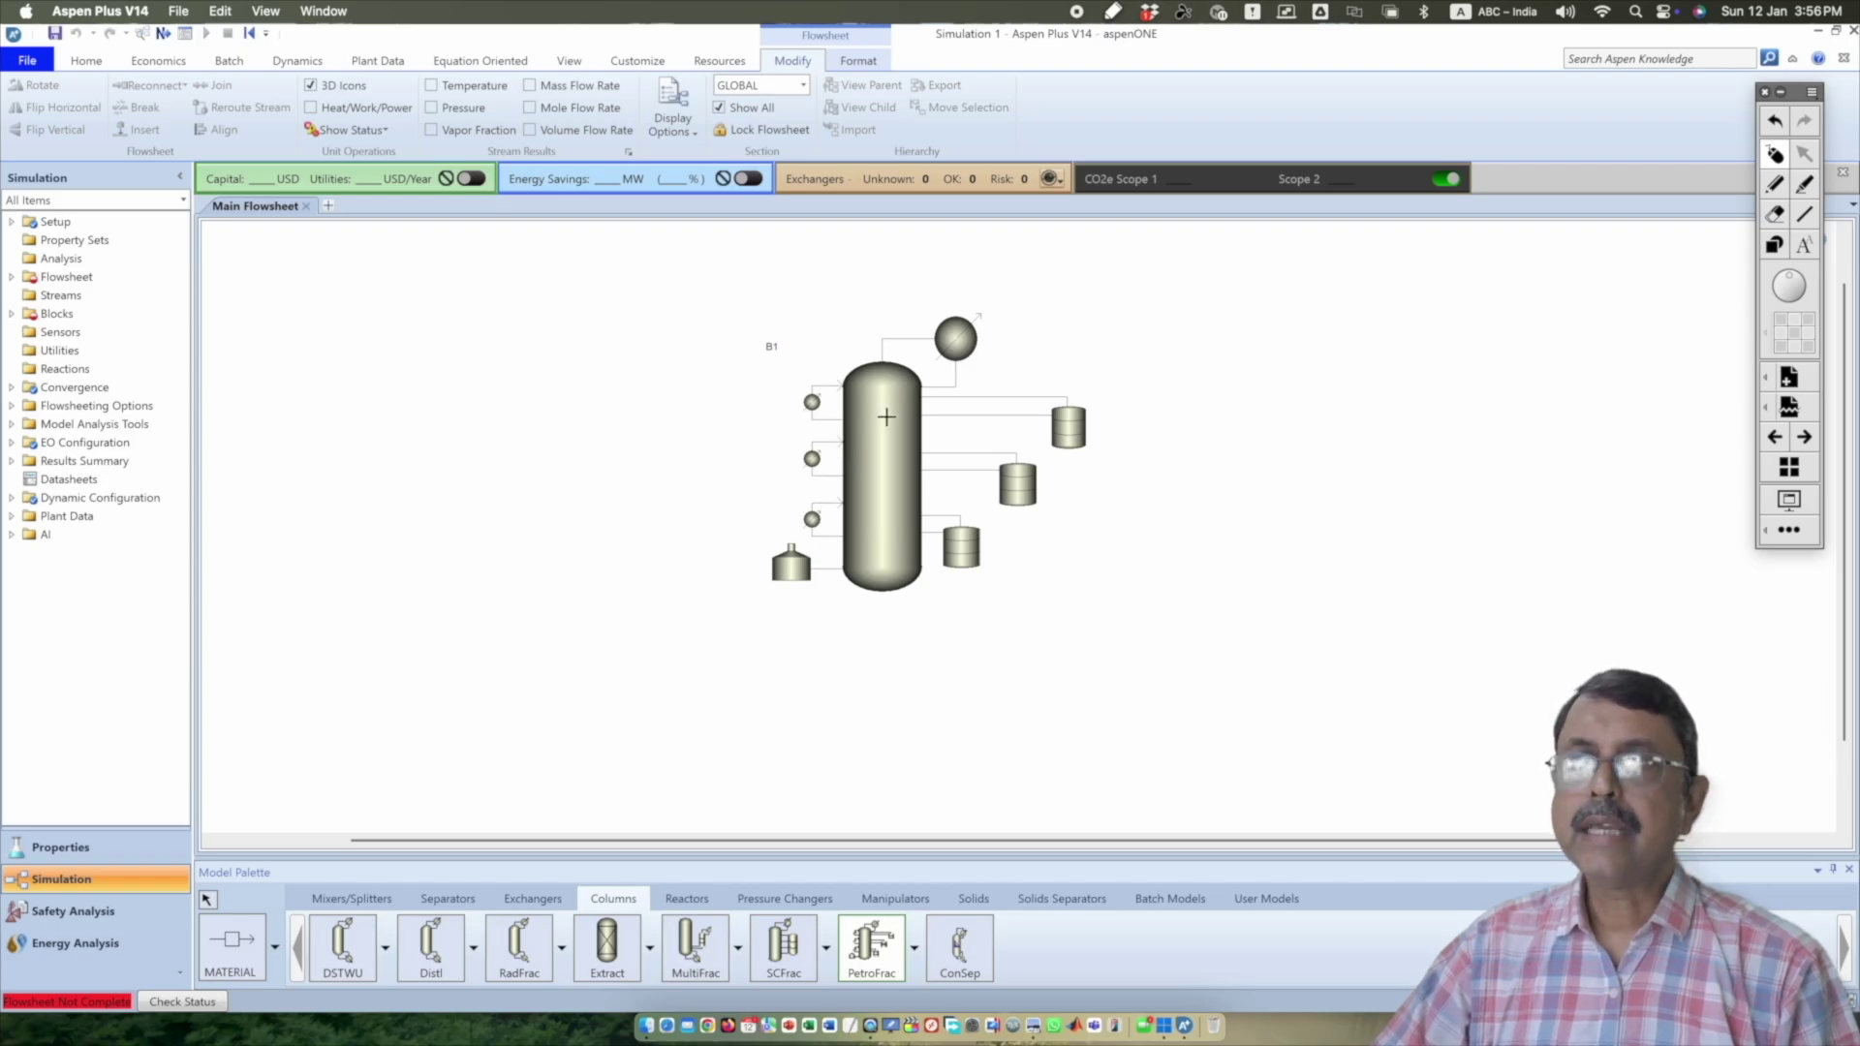
- Examine the available PetroFrac column configurations and the material stream connection ports of the placed column
click(914, 948)
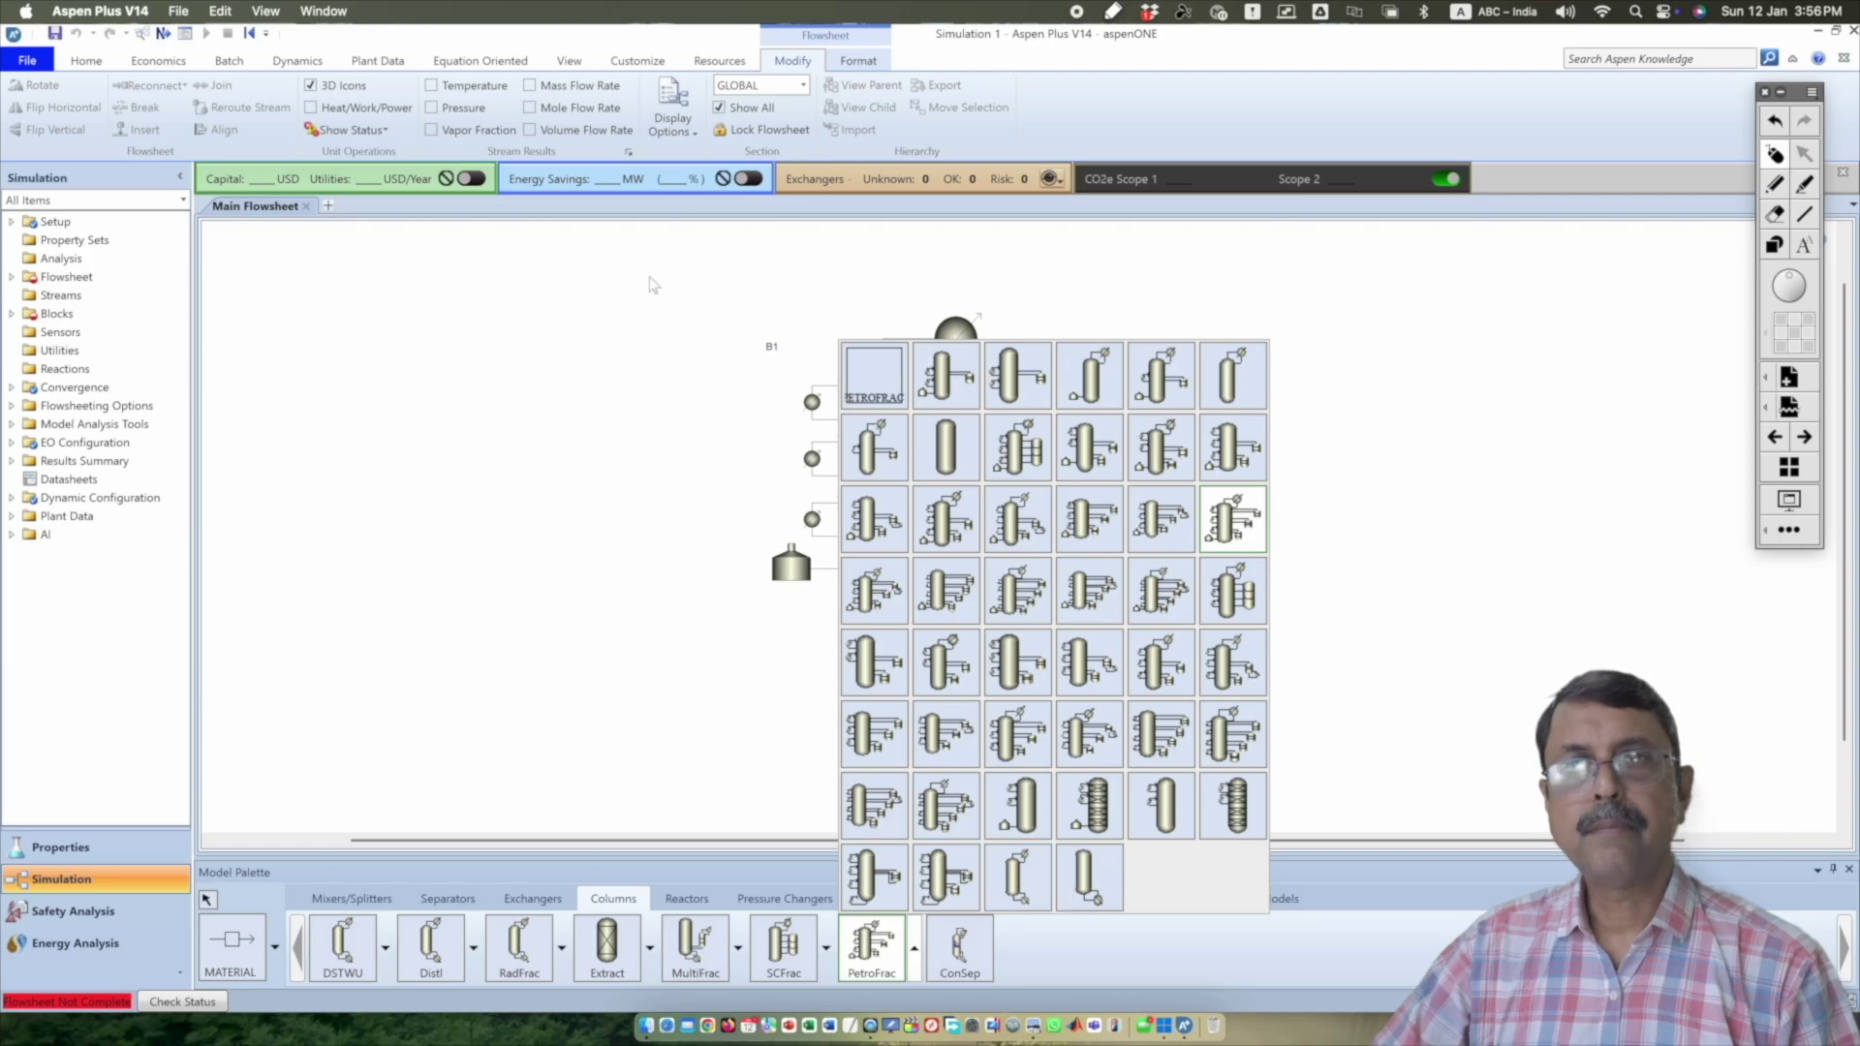
click(1228, 44)
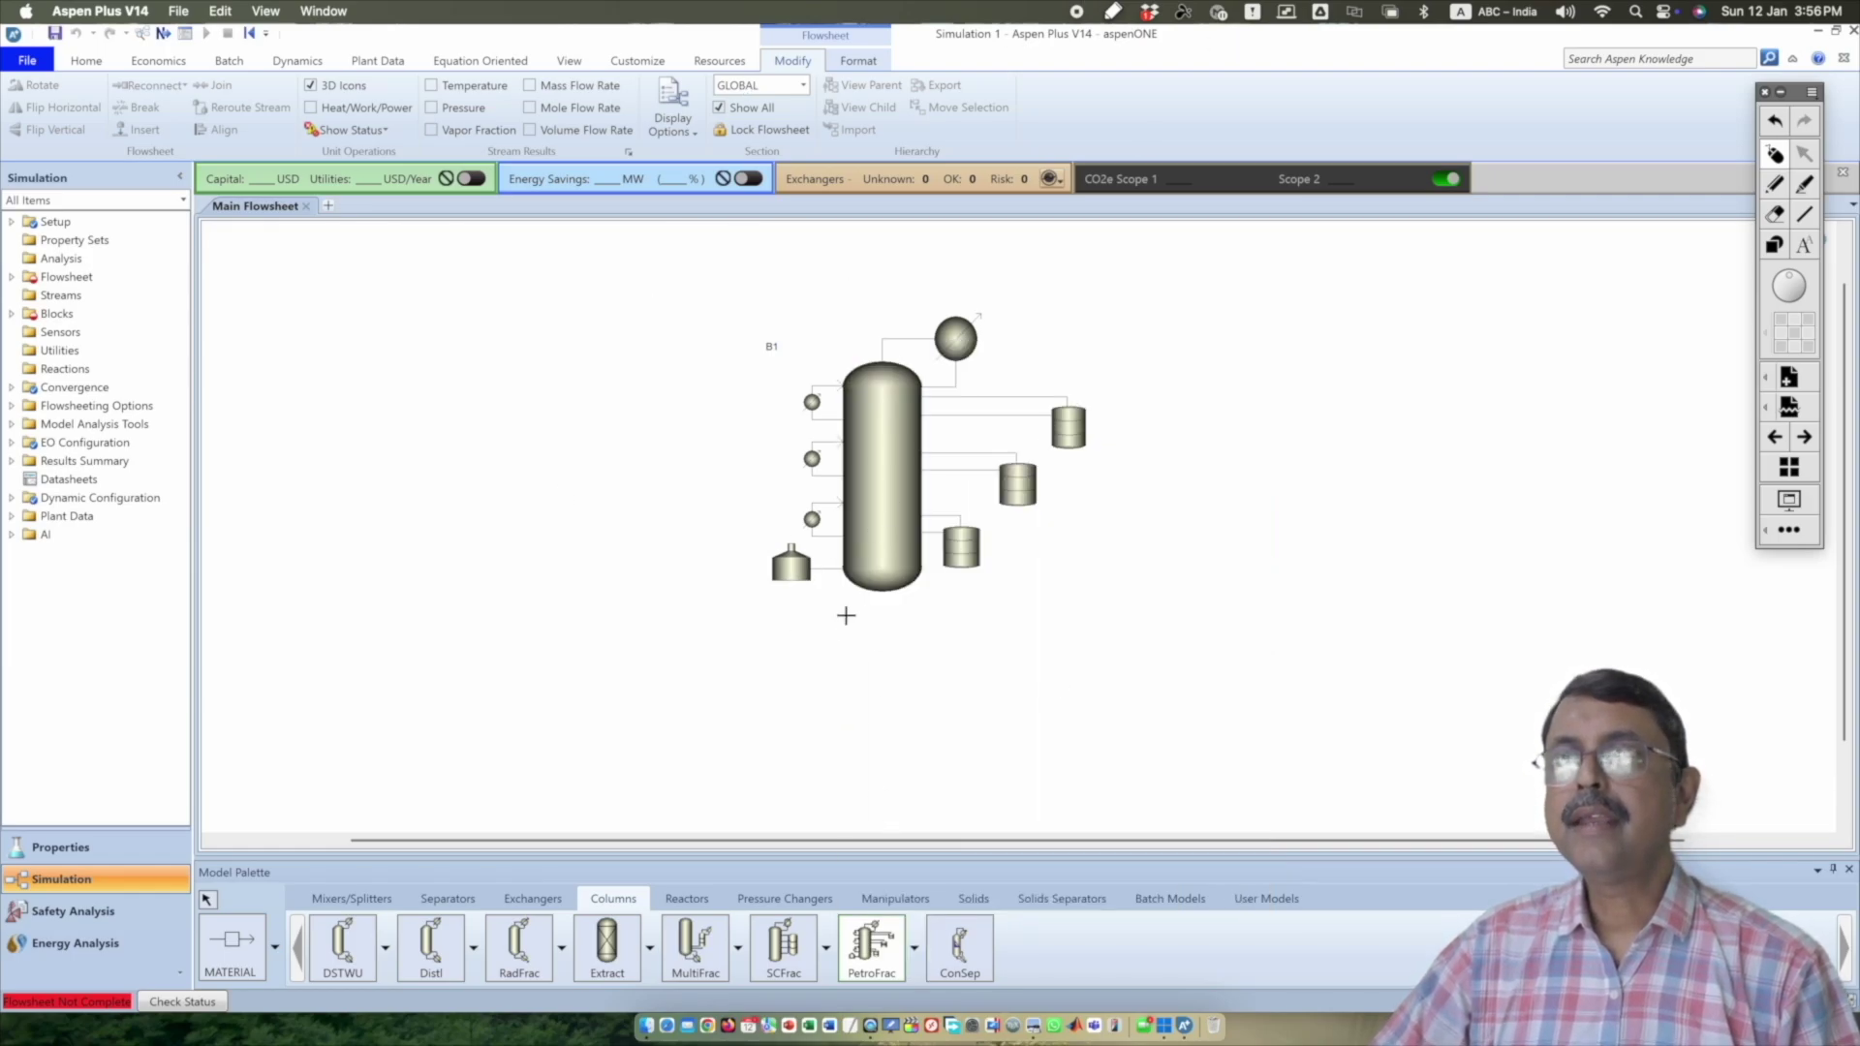
click(230, 940)
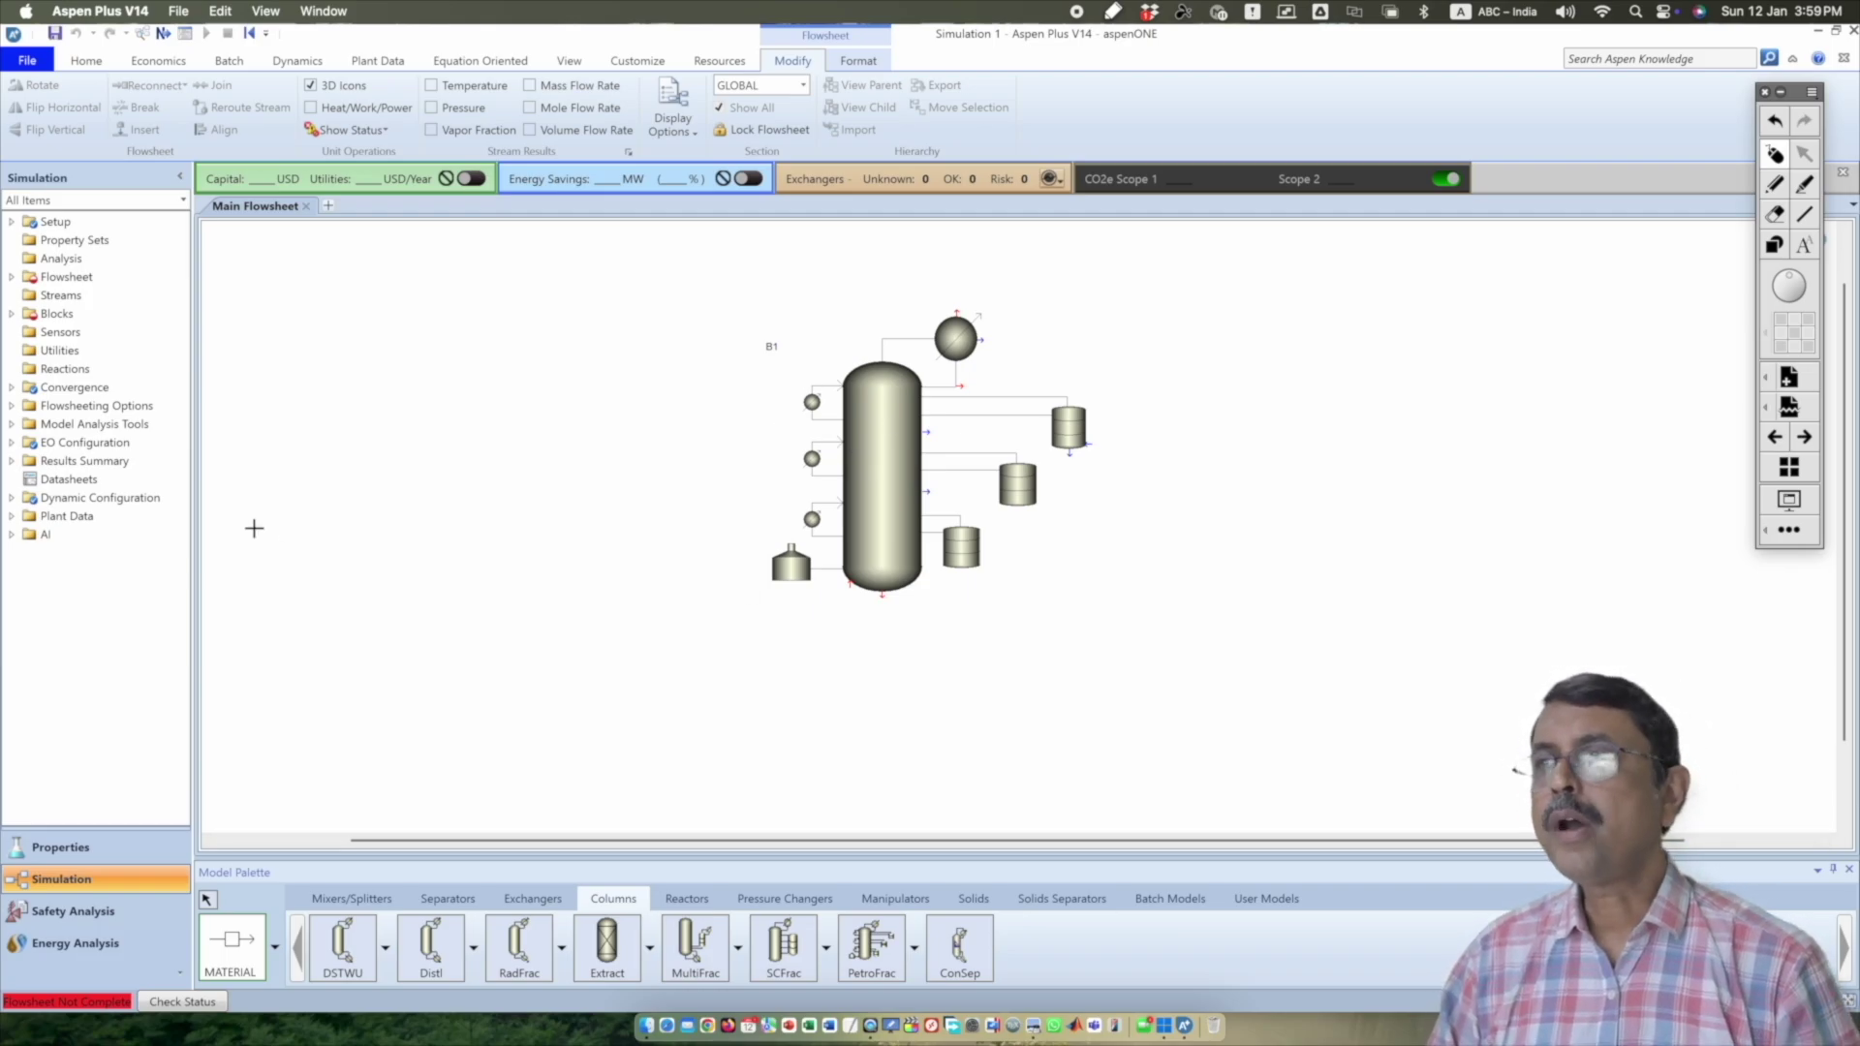
- View the setup forms of PetroFrac block B1 for configuration, streams and pressure
click(11, 314)
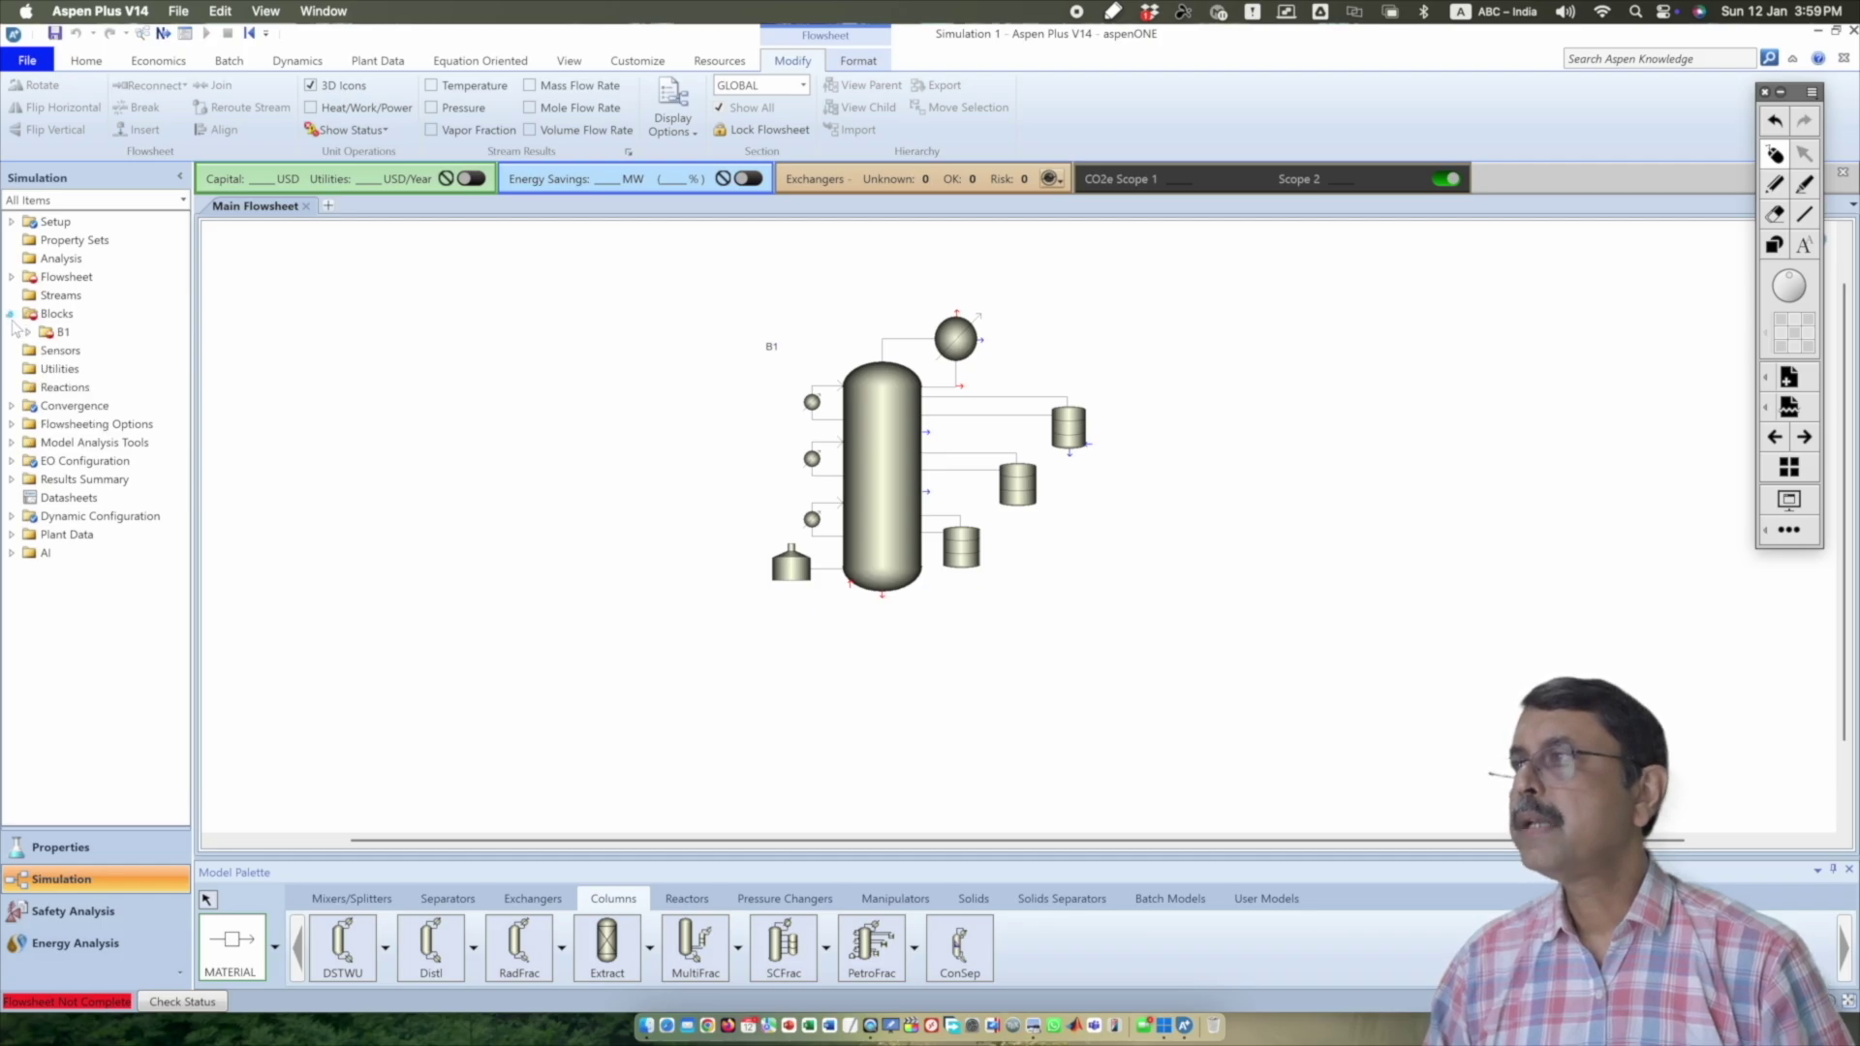
click(29, 334)
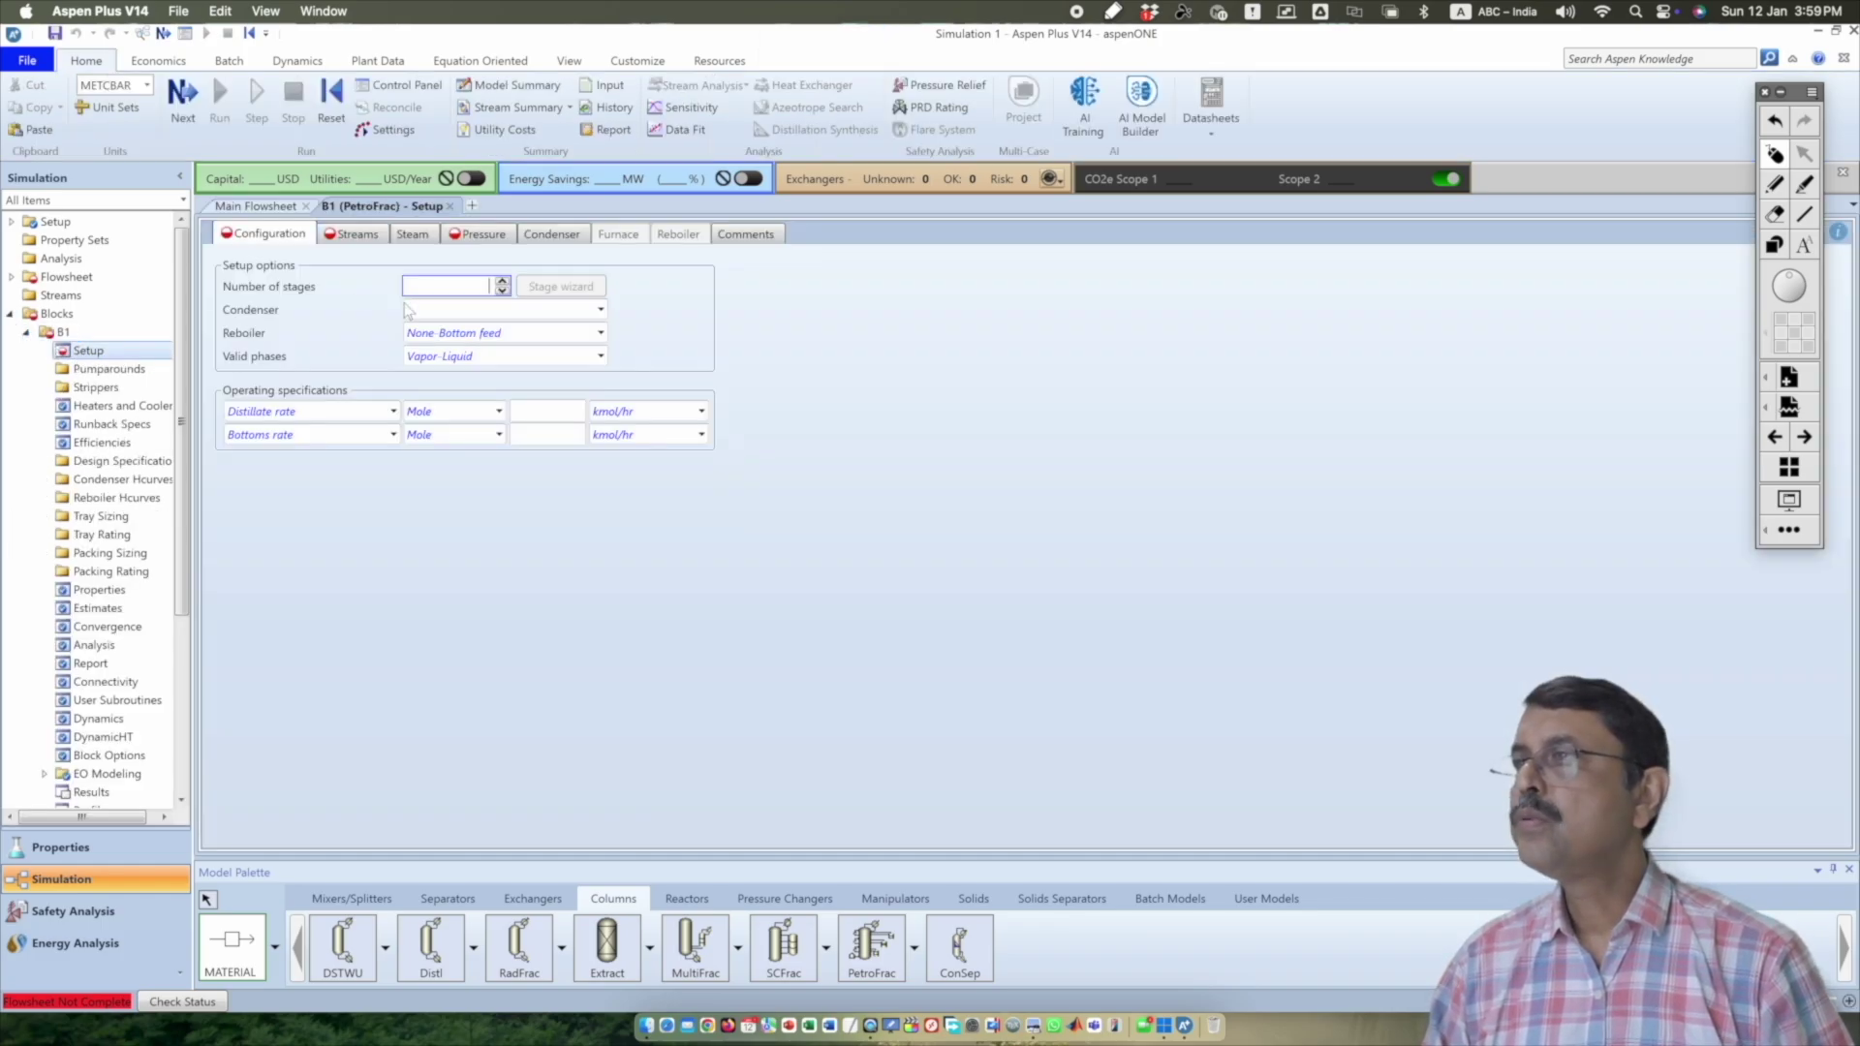
click(349, 238)
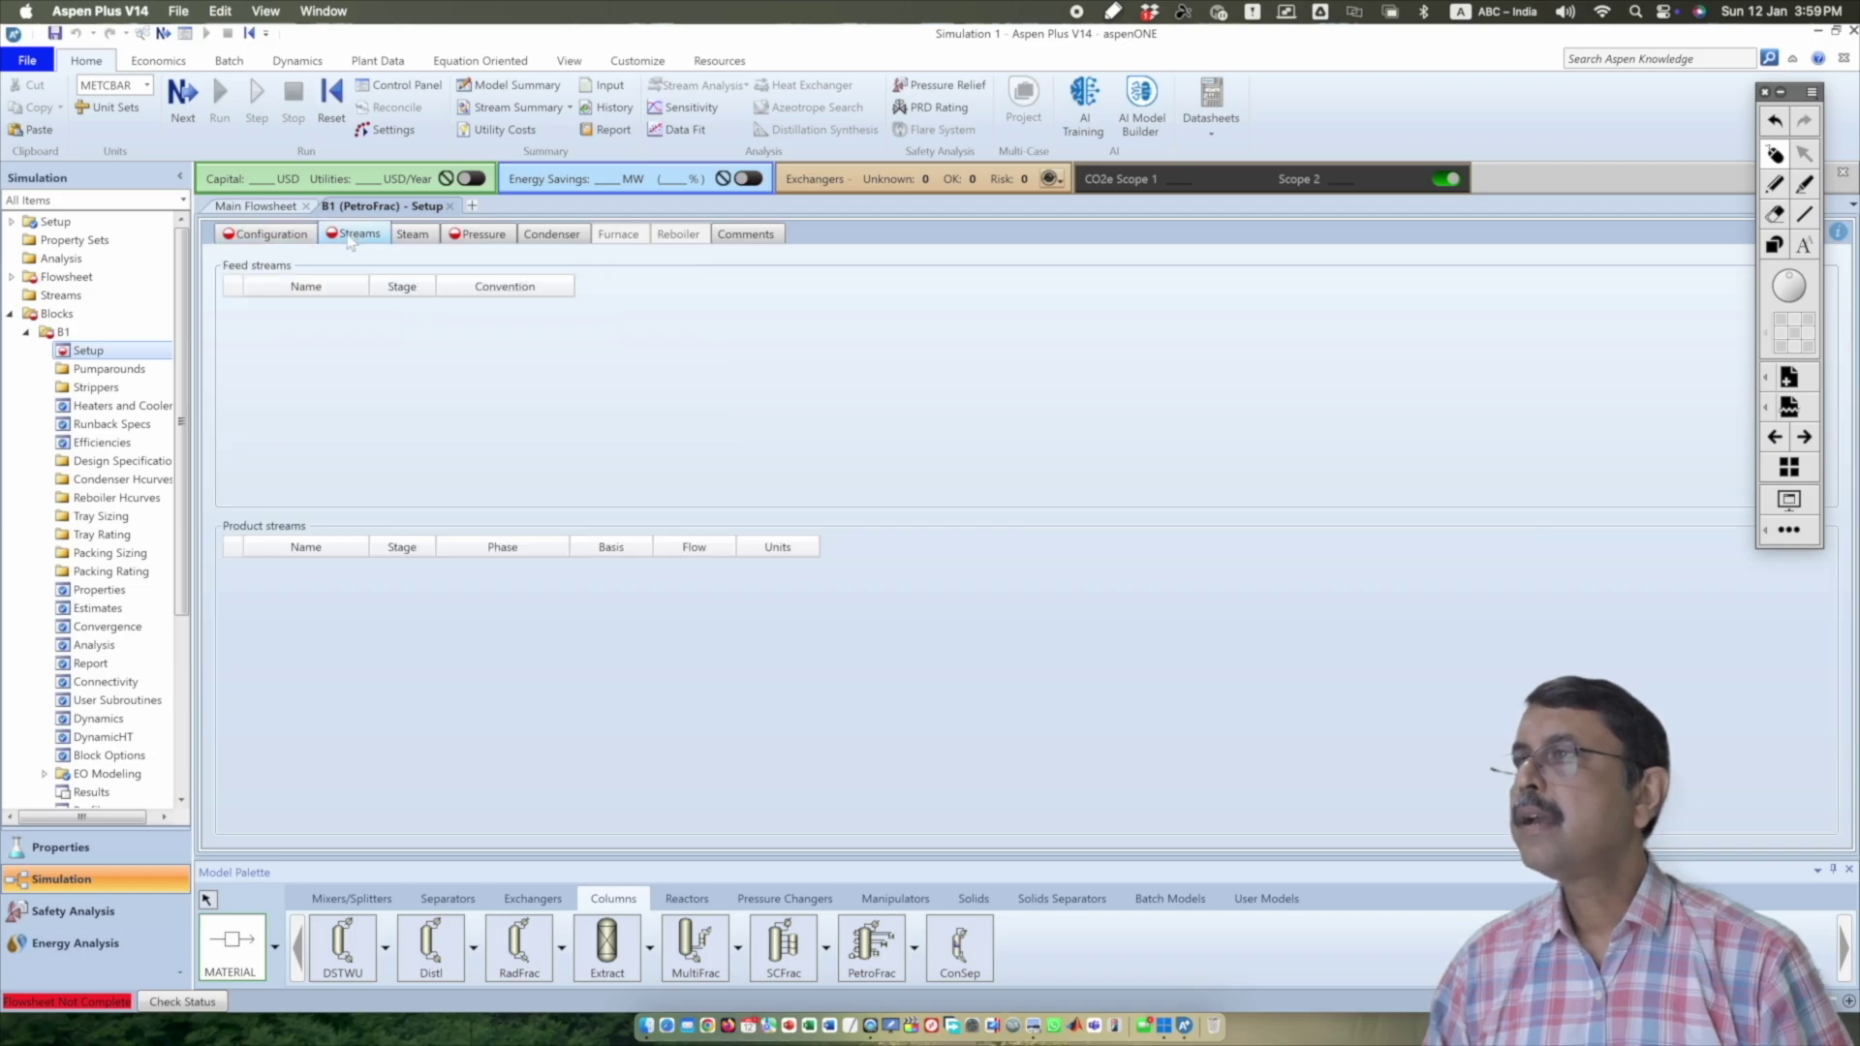
click(479, 234)
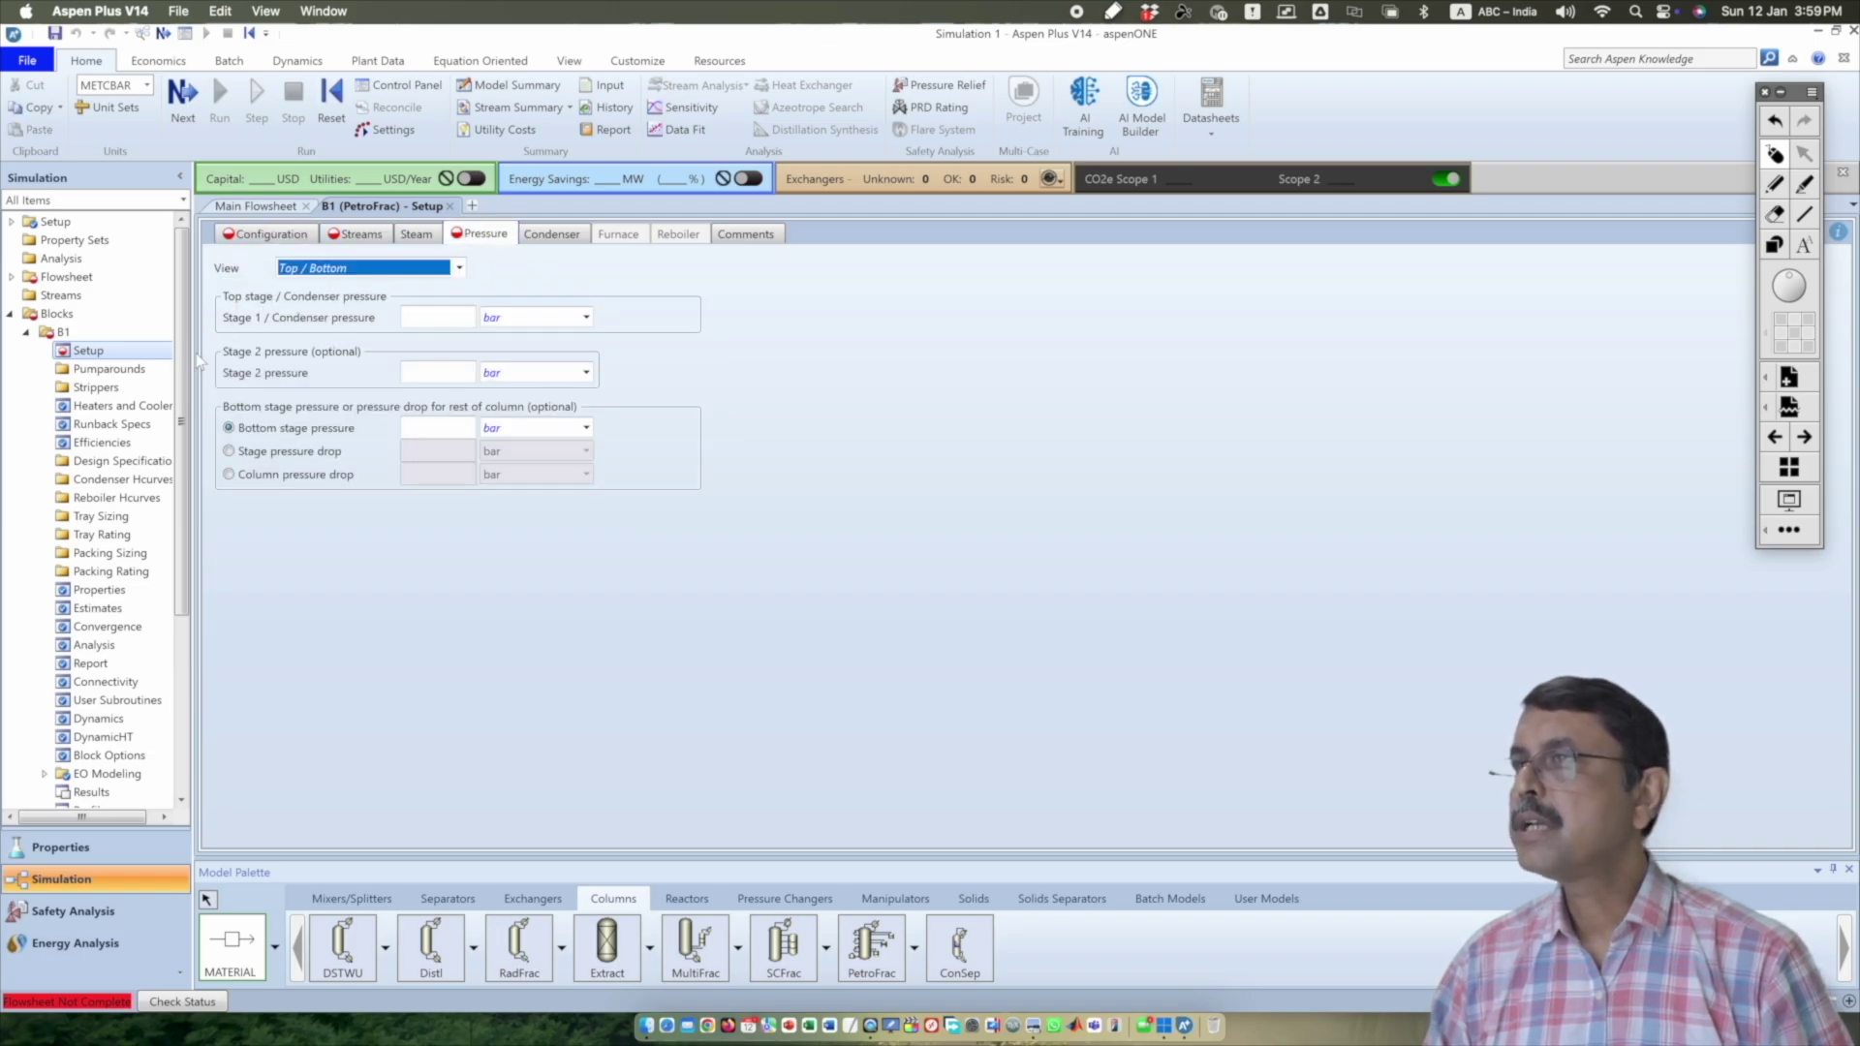